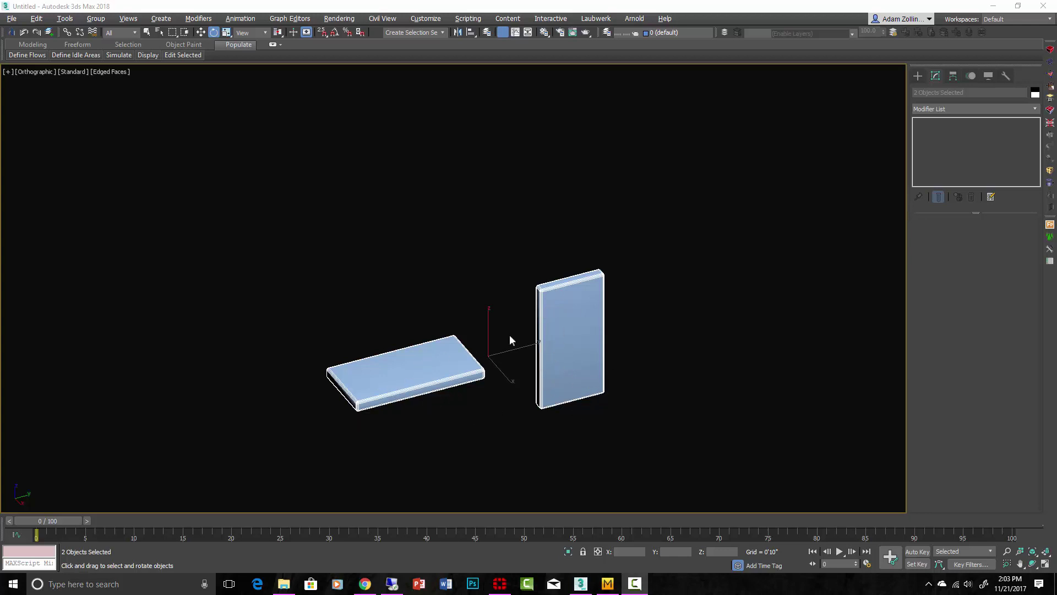
- Export the two selected cushion boxes as an FBX, overwriting benchCusion.FBX and accepting the export options and conversion warning
click(10, 21)
mouse_move(71, 177)
click(159, 204)
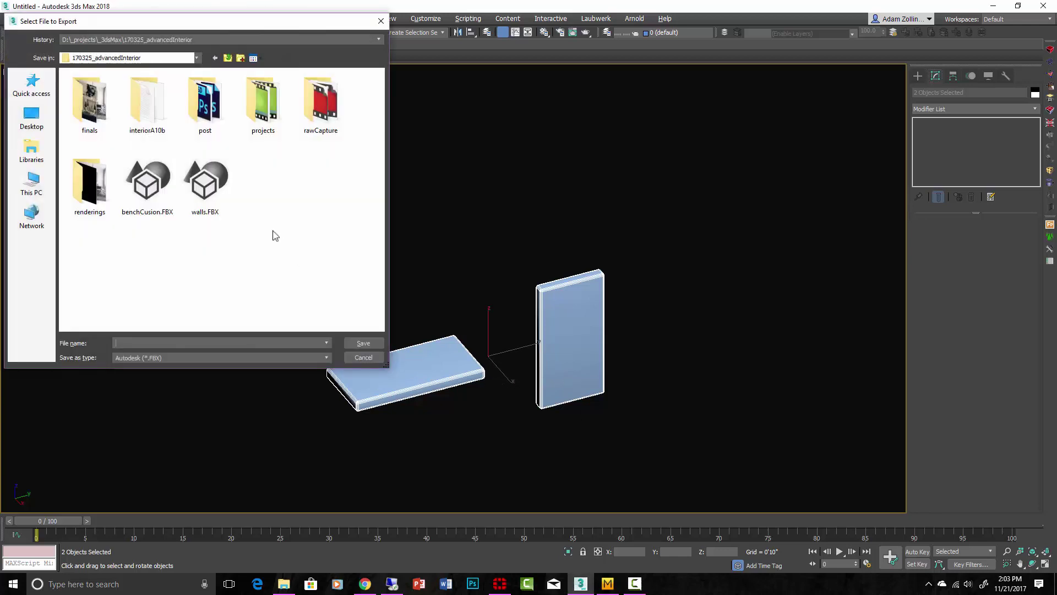
double_click(149, 181)
click(578, 337)
click(629, 438)
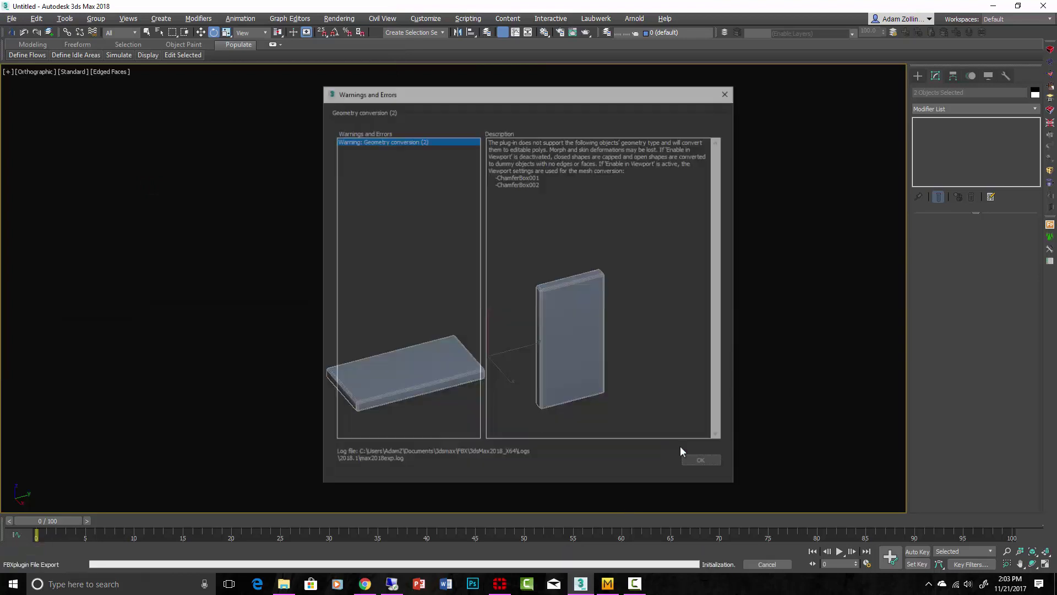
click(708, 464)
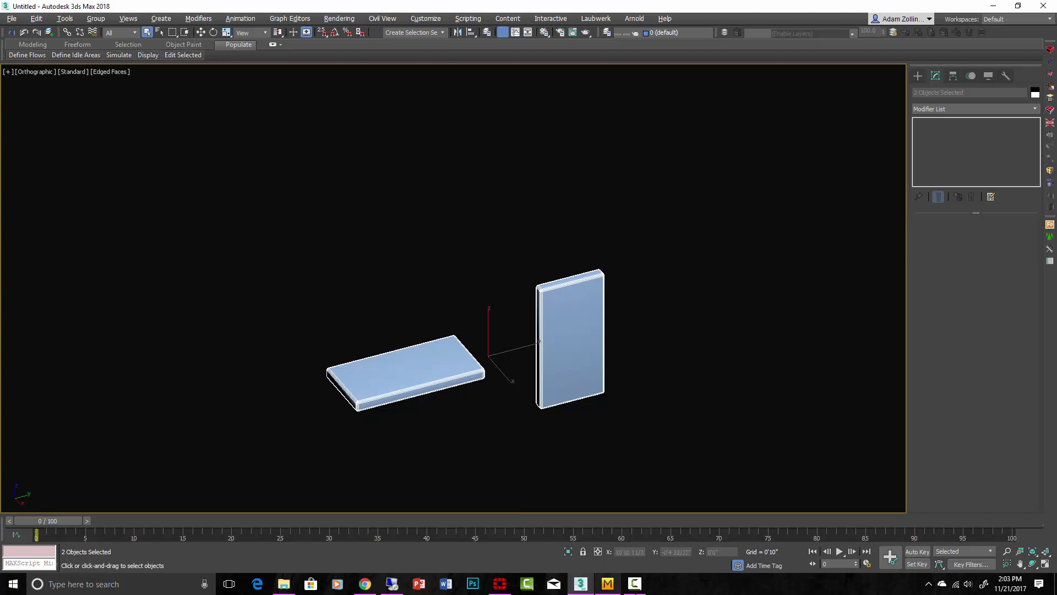
- Switch to Marvelous Designer and replace the existing mesh by importing the exported cushion FBX at inch scale
click(613, 588)
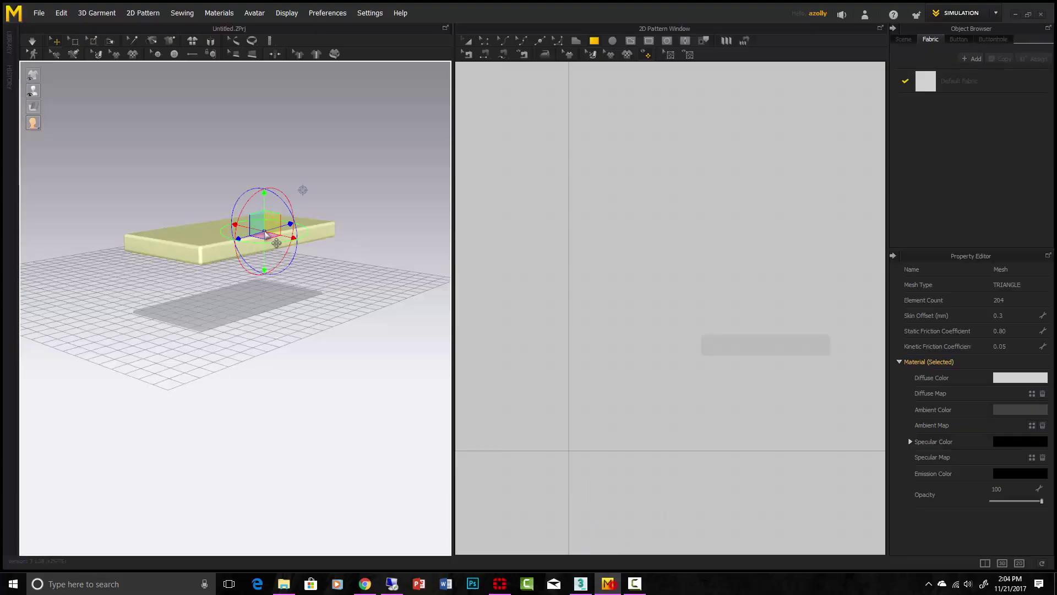
key(Delete)
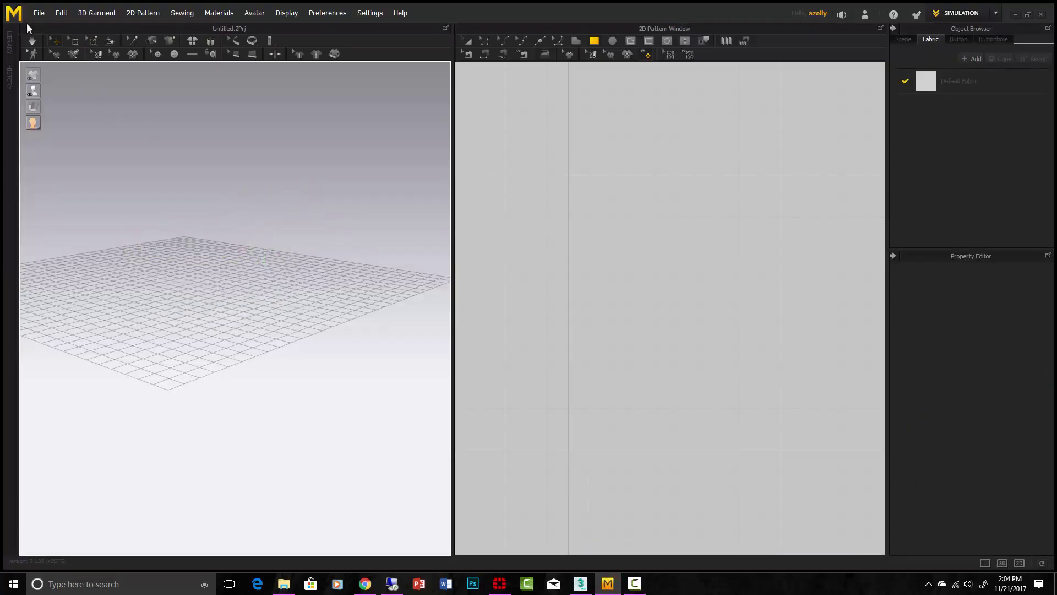
click(37, 13)
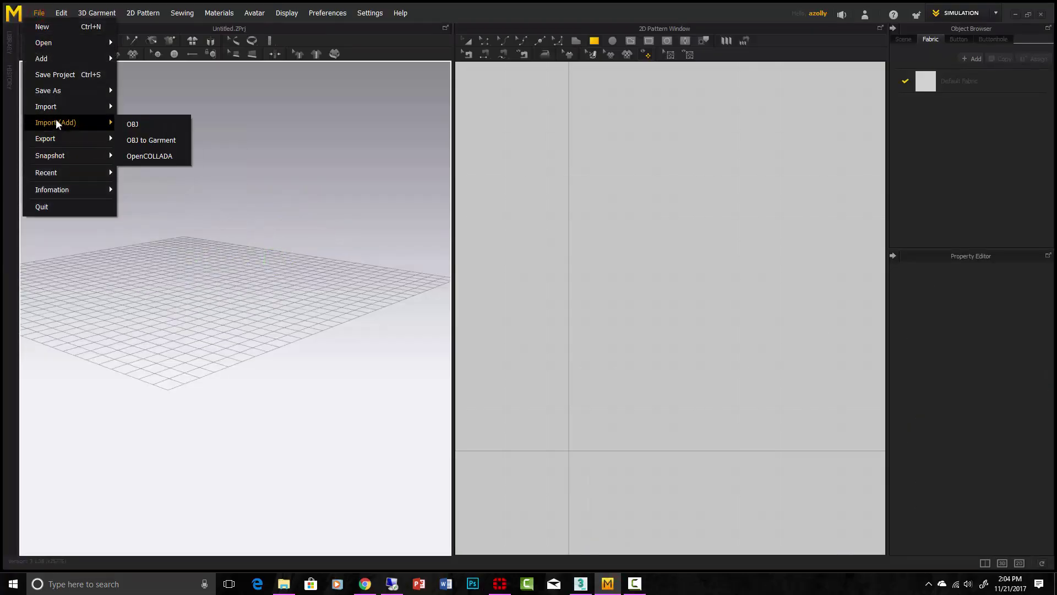
mouse_move(56, 109)
click(152, 134)
double_click(284, 154)
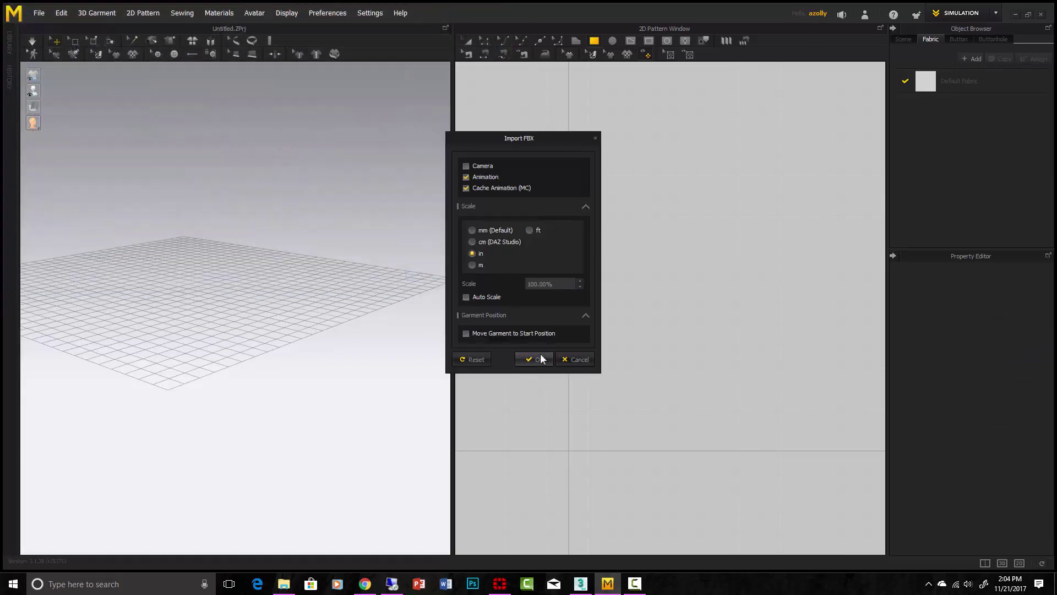
click(537, 359)
- Raise the upright cushion and the flat cushion so both float above the ground grid
click(308, 152)
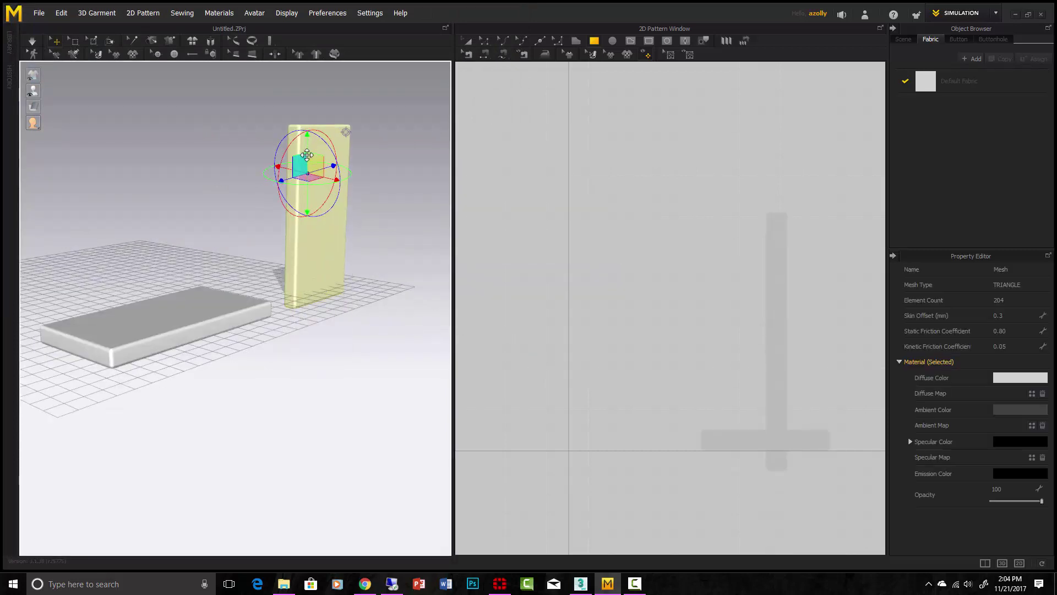
drag(308, 152, 314, 123)
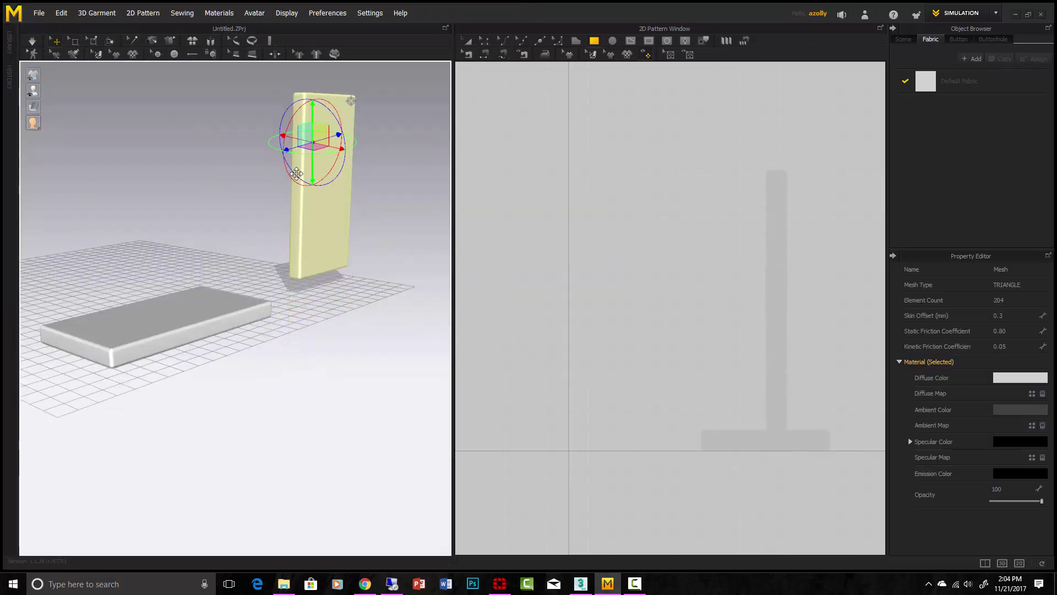
click(221, 309)
drag(223, 275, 224, 230)
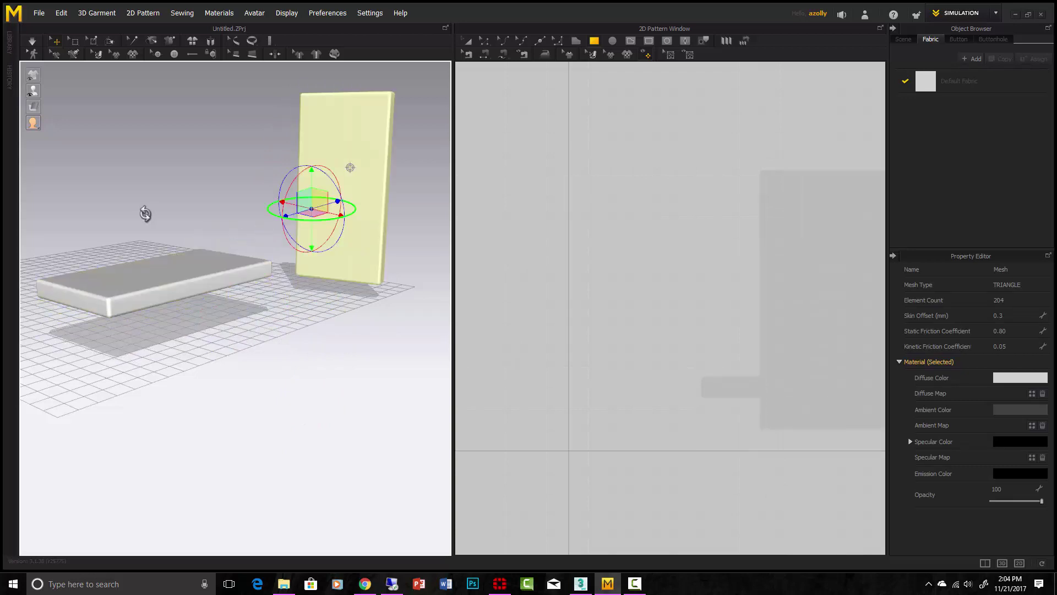
- Turn the upright cushion a quarter turn about its vertical axis and move it sideways, well clear of the flat cushion
drag(147, 212, 25, 207)
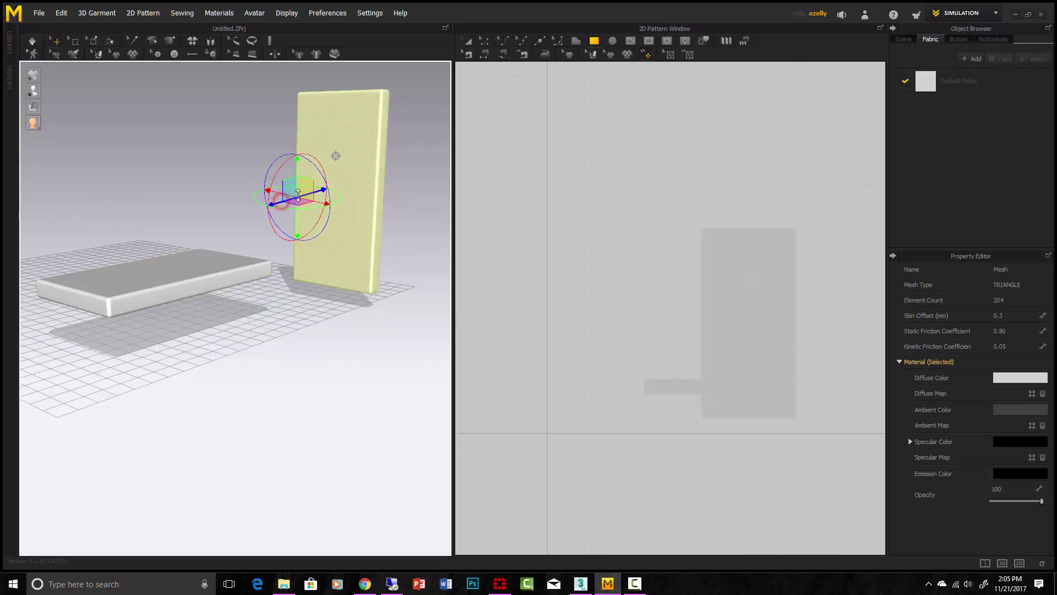
drag(284, 190, 331, 183)
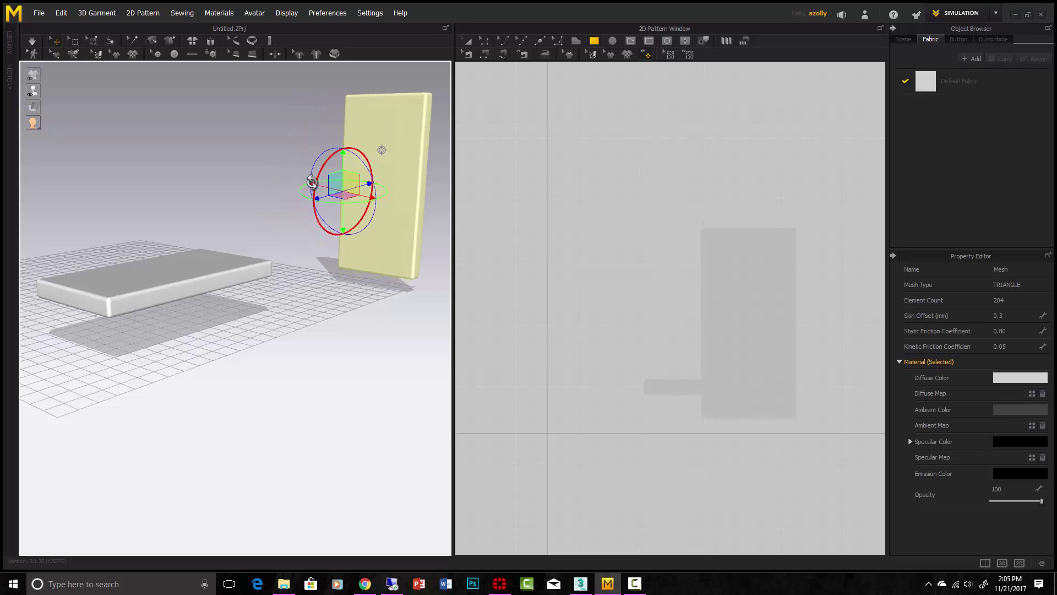
drag(373, 196, 432, 275)
right_drag(712, 406, 630, 394)
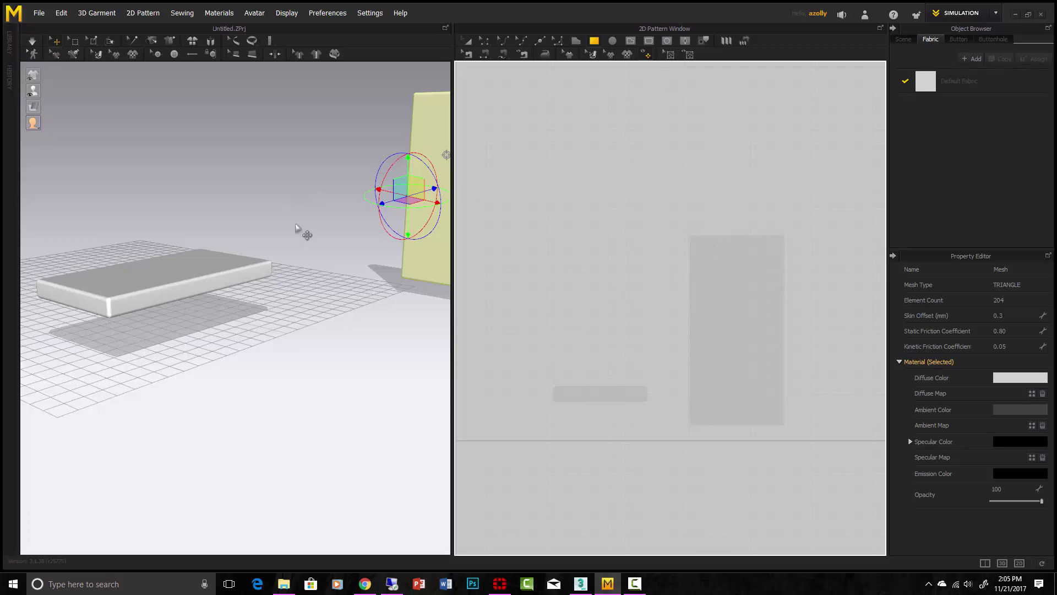
scroll(302, 233, down, 5)
scroll(298, 237, up, 3)
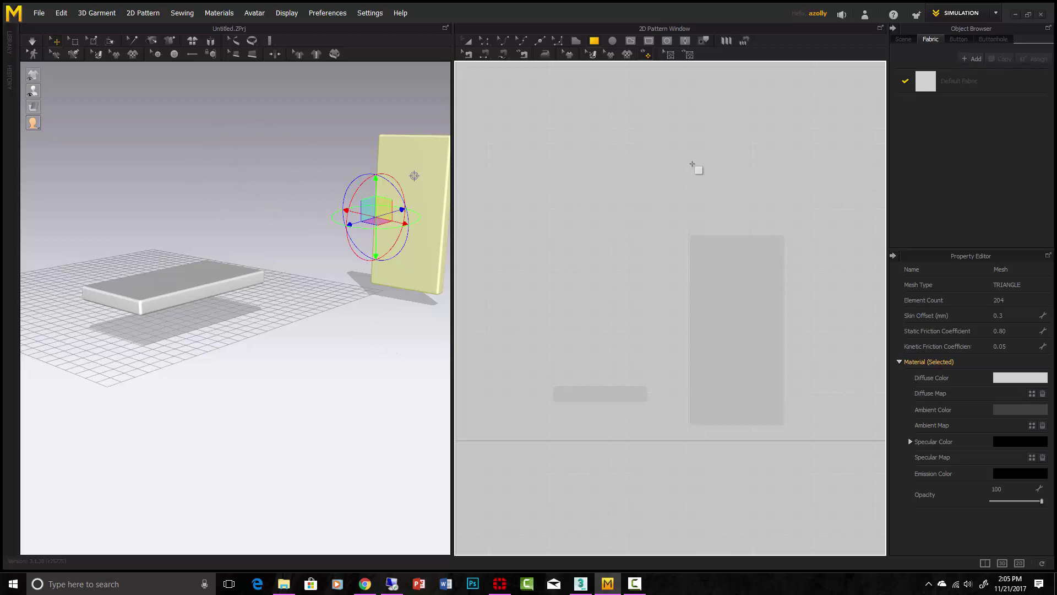
- Choose World Coordinate for the 3D gizmo and try rotating the upright cushion slightly about its vertical axis
right_click(321, 196)
click(381, 340)
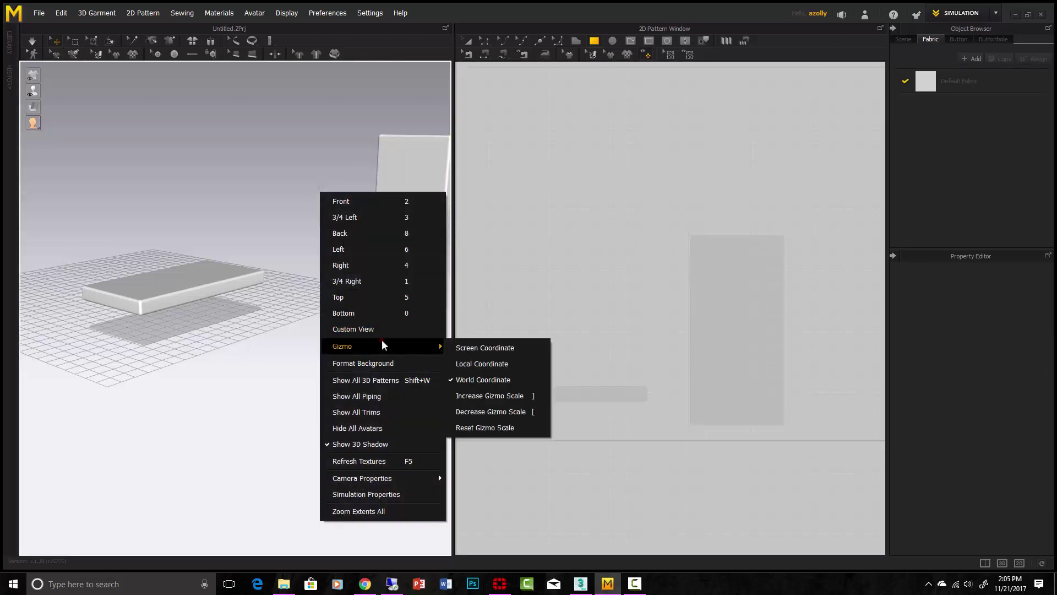
click(470, 379)
click(384, 240)
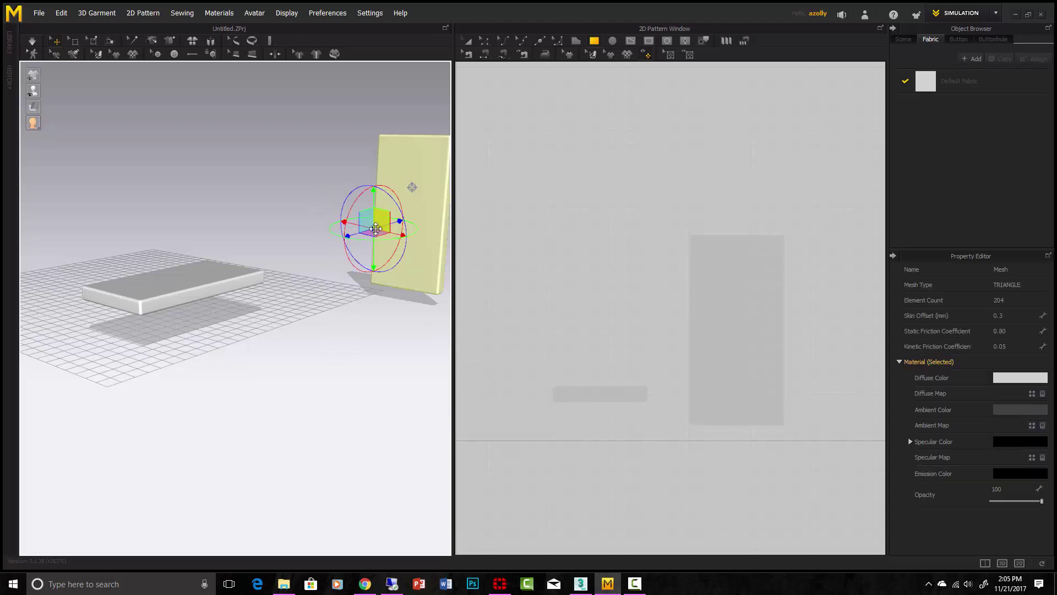
click(266, 213)
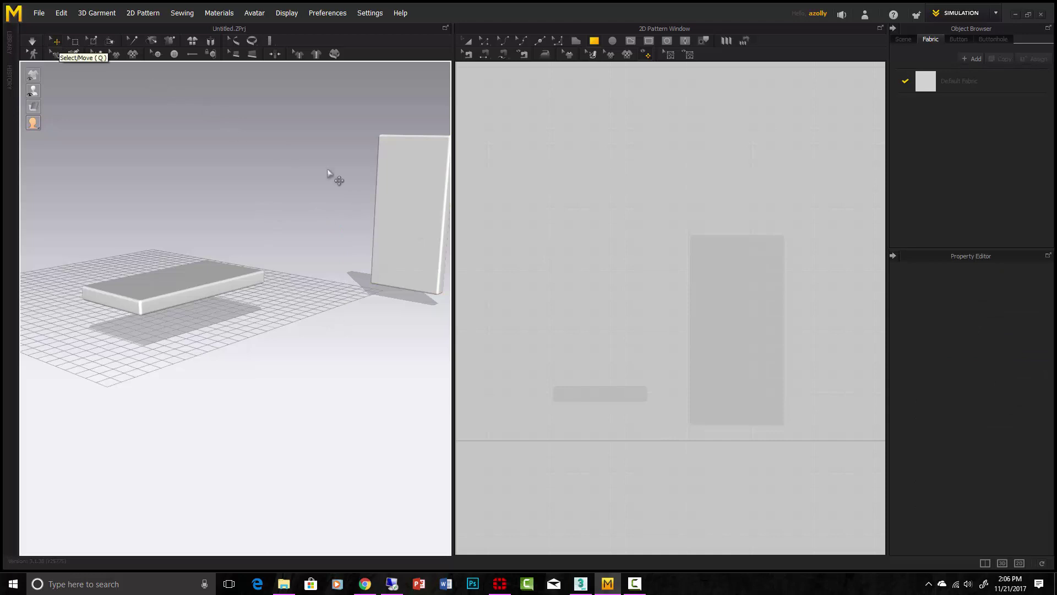
click(405, 199)
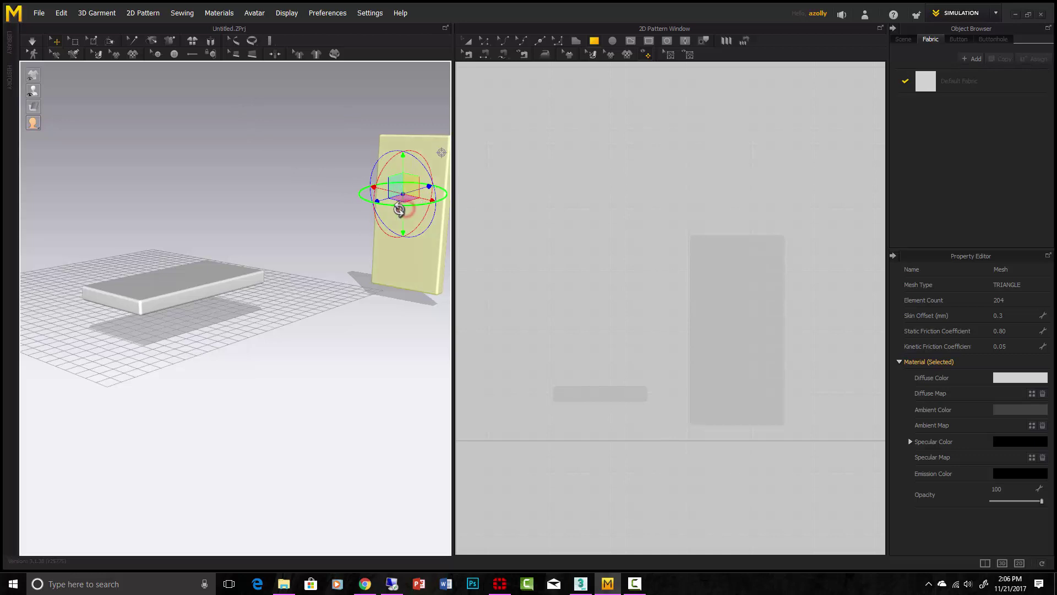
drag(405, 208, 436, 216)
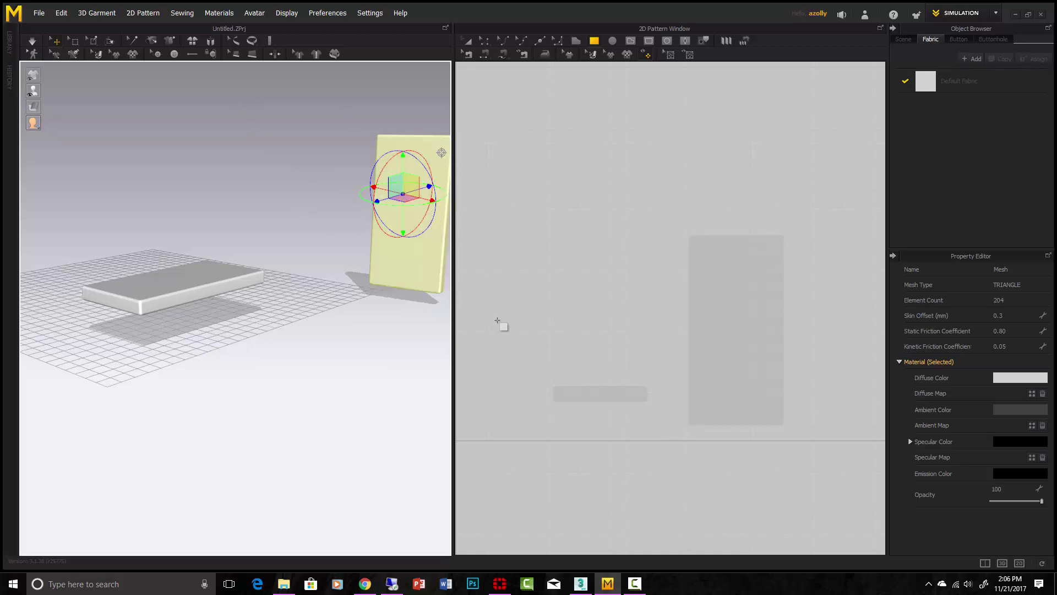
right_click(606, 316)
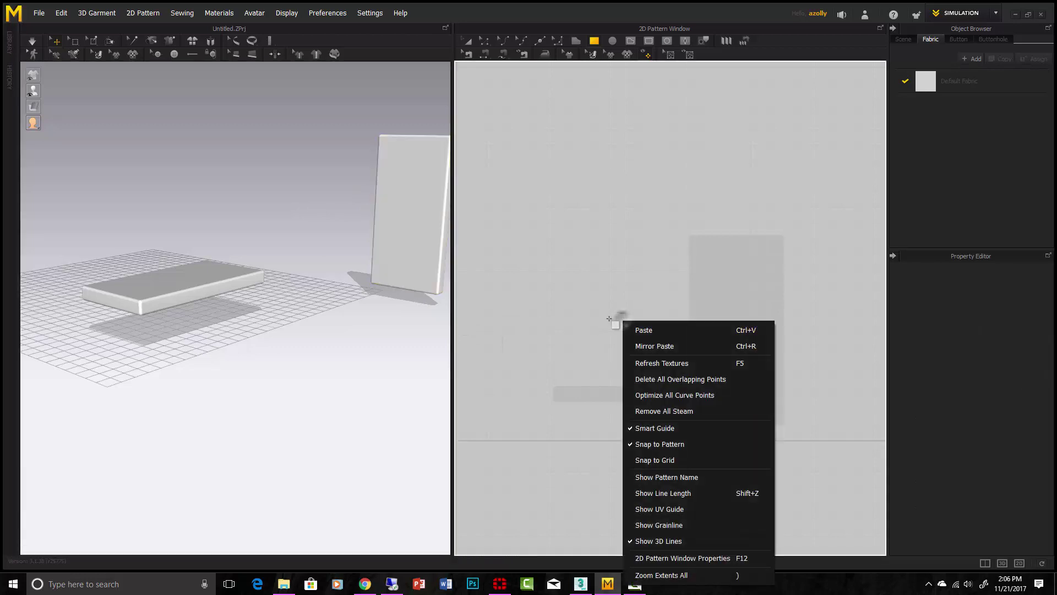
click(608, 318)
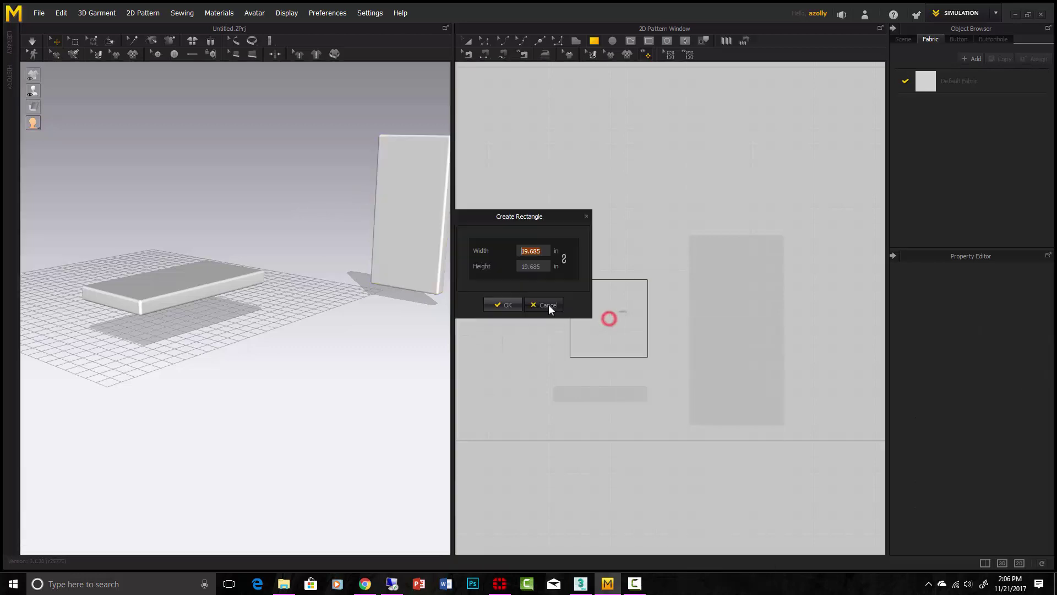
click(587, 216)
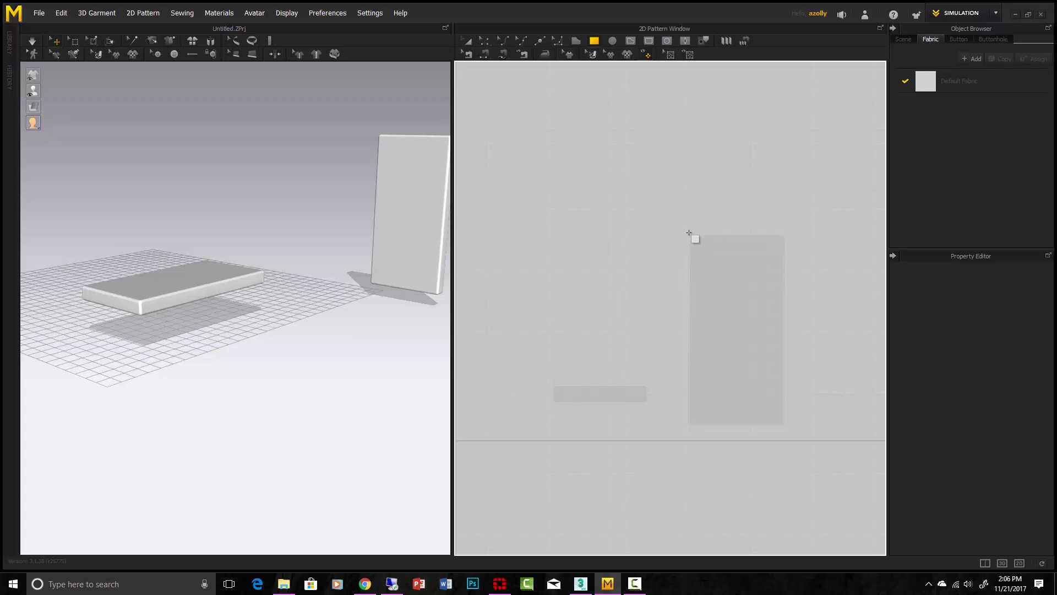
- Draw a rectangular pattern around the upright cushion's silhouette, with a total outline of about 148 in, and bring it into 3D
drag(688, 233, 786, 426)
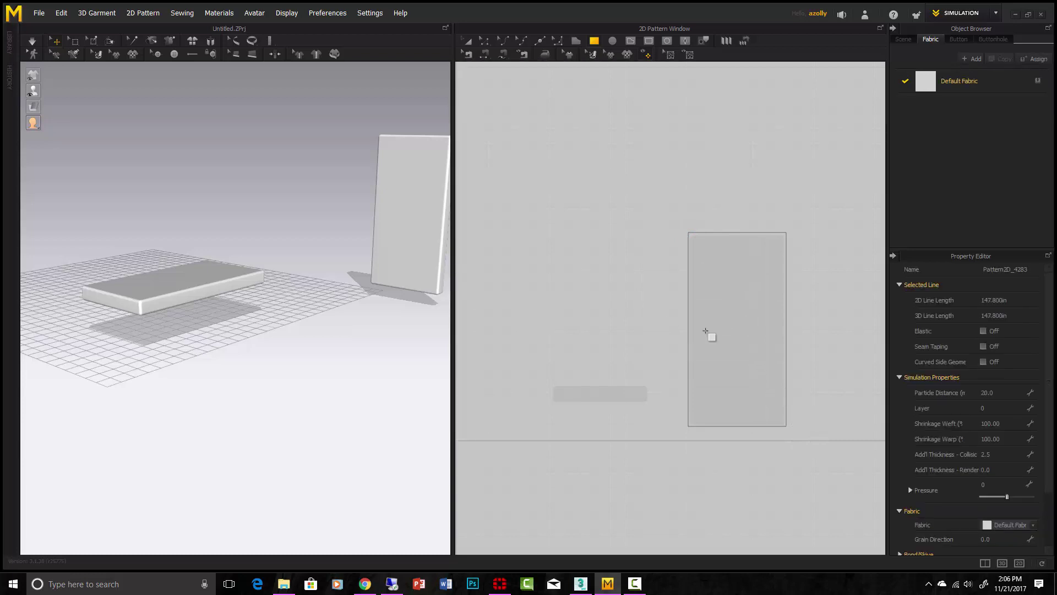
click(719, 332)
scroll(356, 324, down, 2)
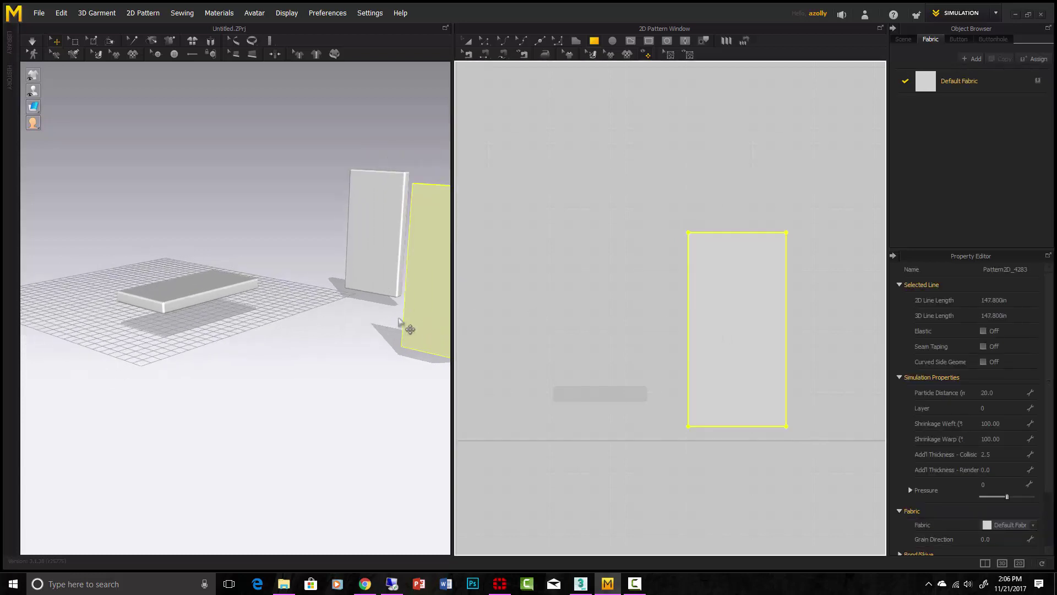
- Run the cloth simulation on the rectangular pattern, inspect how it falls, and stop the simulation
key(space)
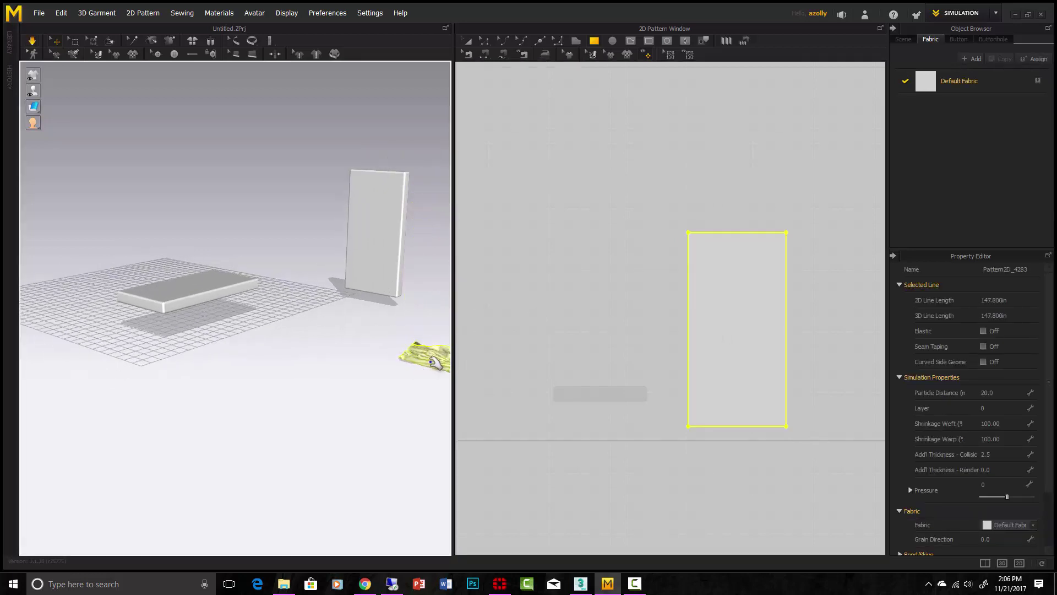
click(427, 376)
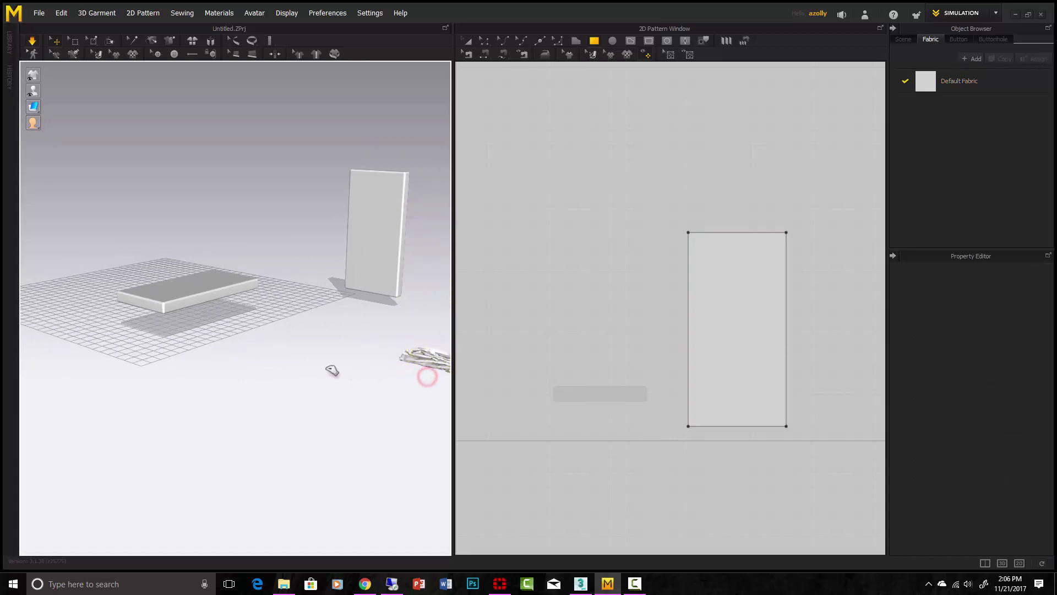
middle_drag(376, 373, 288, 339)
scroll(288, 339, up, 3)
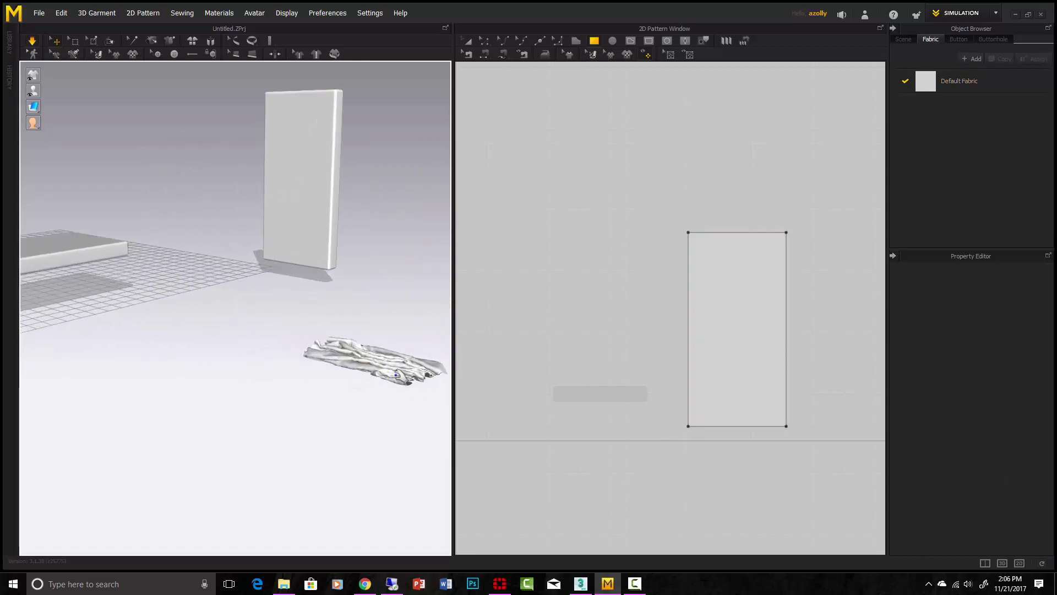
scroll(420, 385, down, 1)
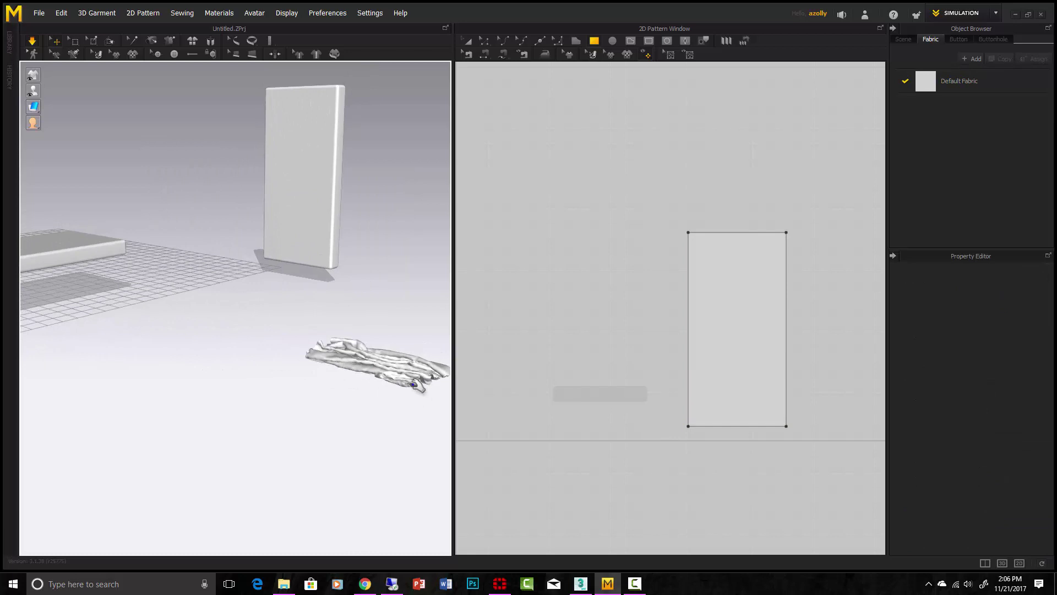
click(32, 40)
- Reset the 3D arrangement of the collapsed rectangular pattern
click(395, 361)
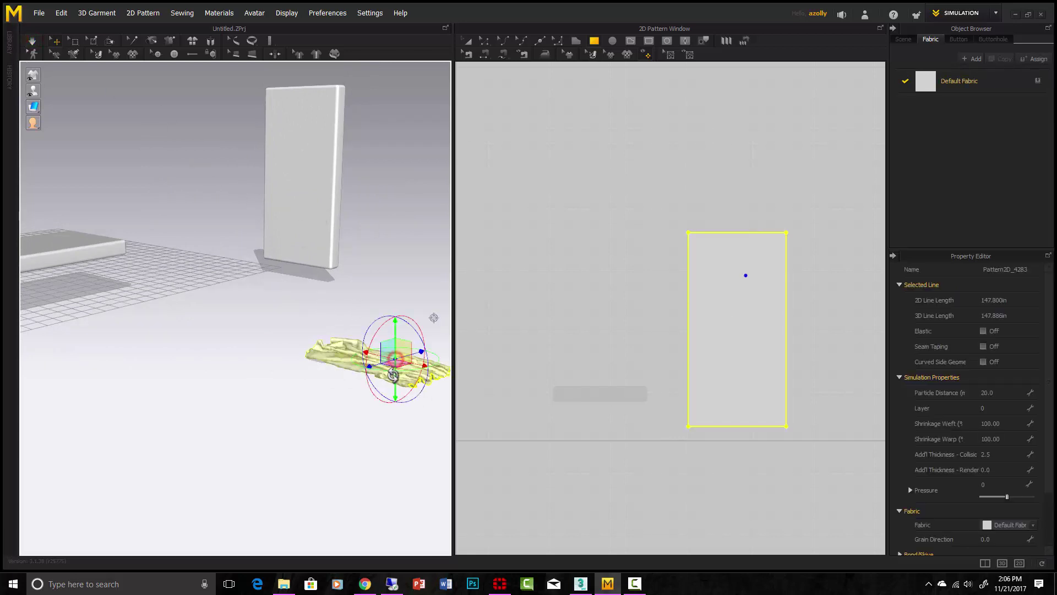
right_click(325, 347)
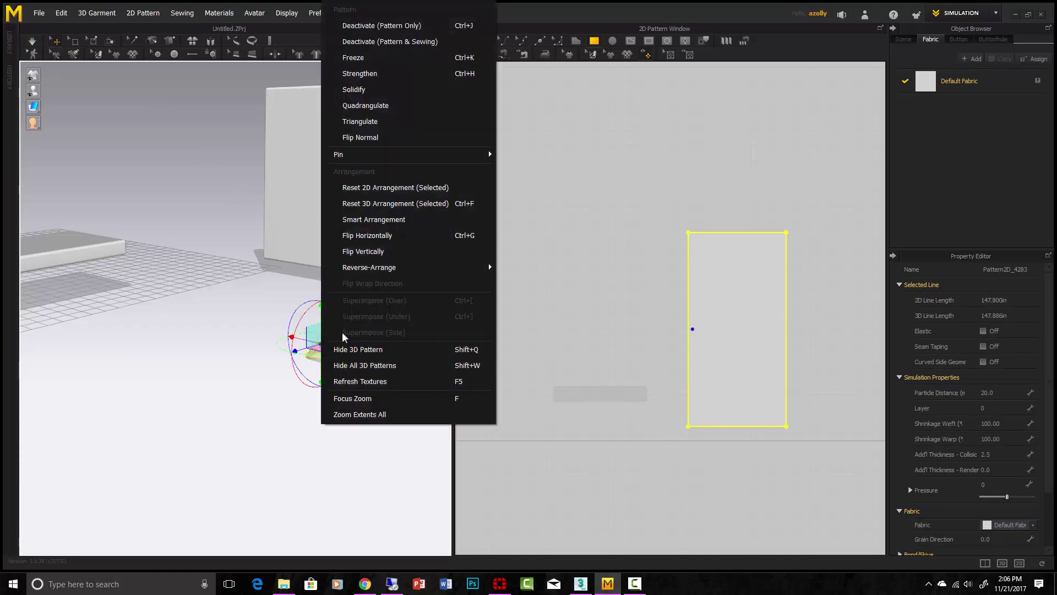
click(415, 203)
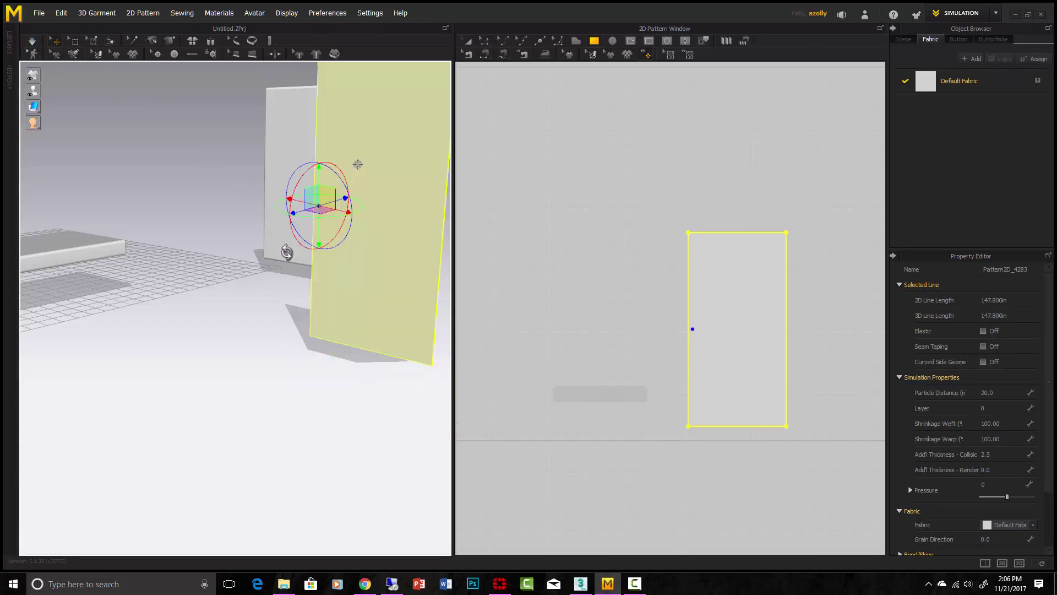
- Move the rectangular pattern over the flat cushion and rotate it to lie horizontally above it
scroll(291, 263, down, 3)
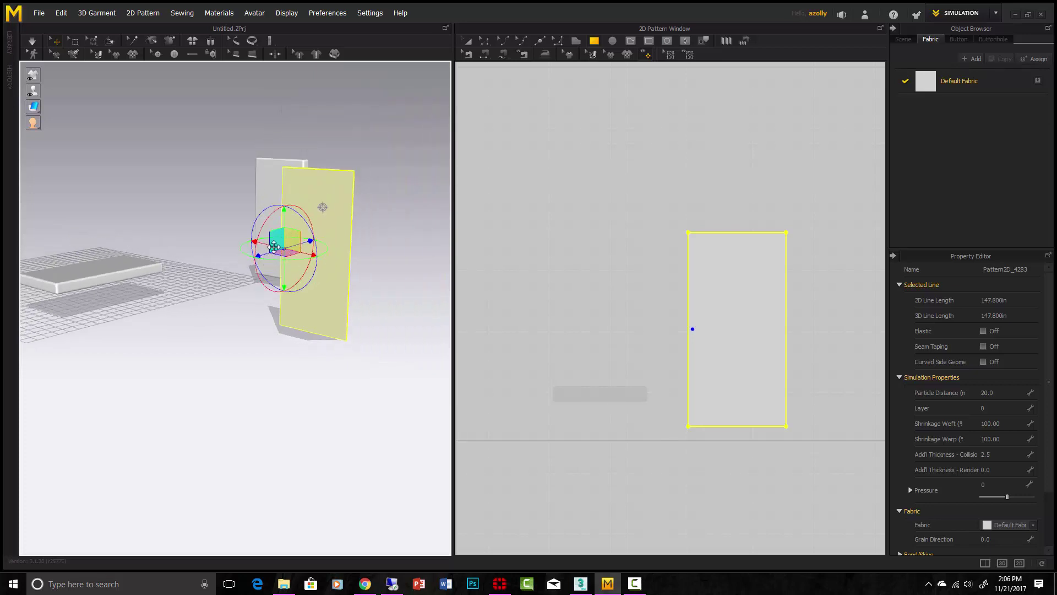
drag(256, 242, 84, 234)
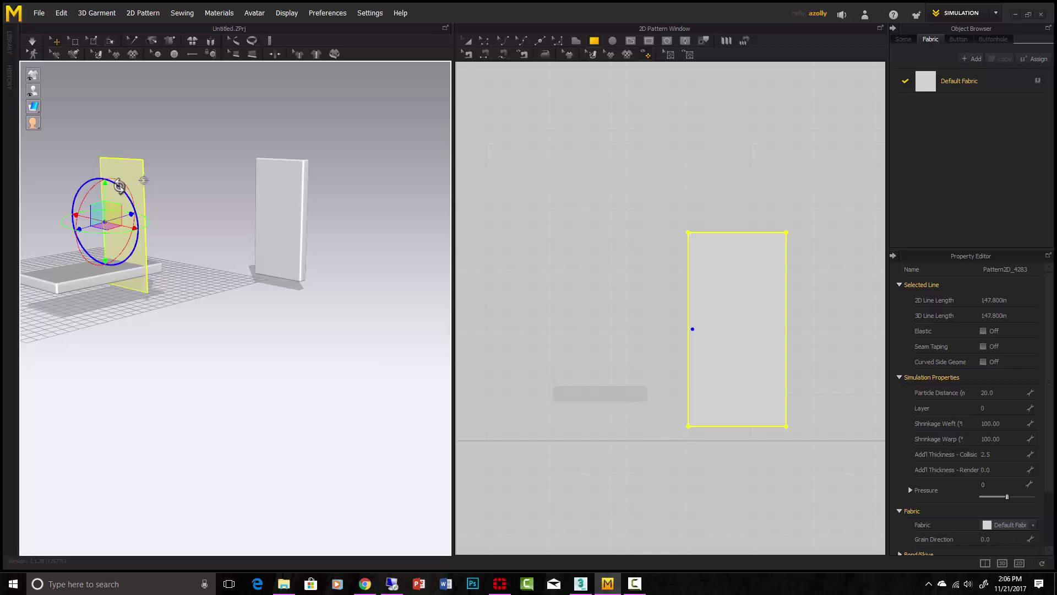
drag(119, 183, 369, 315)
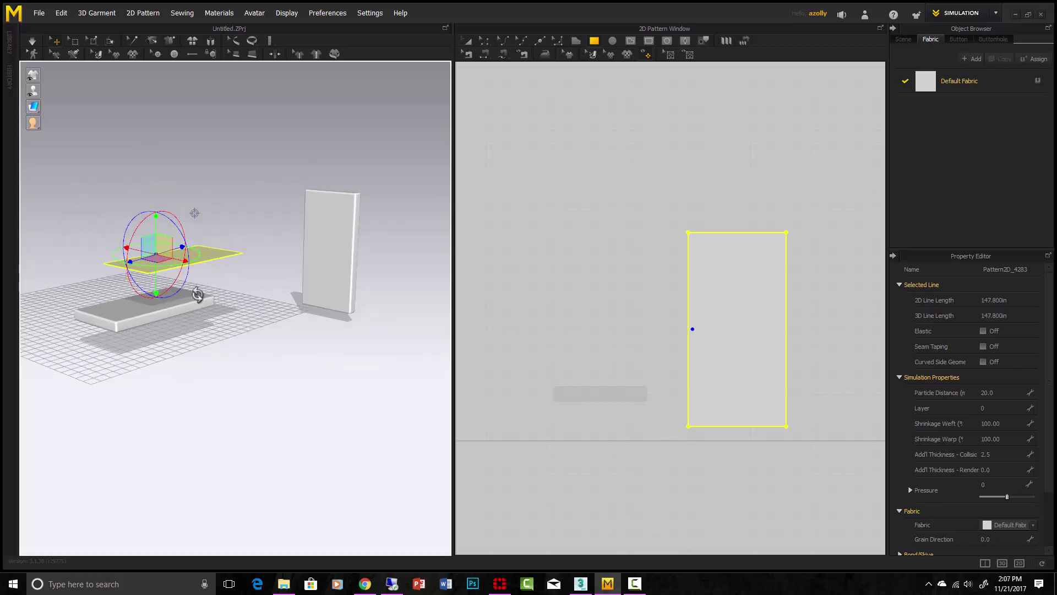
- Shift the horizontal pattern lengthwise to line it up directly above the flat cushion
right_drag(198, 294, 335, 307)
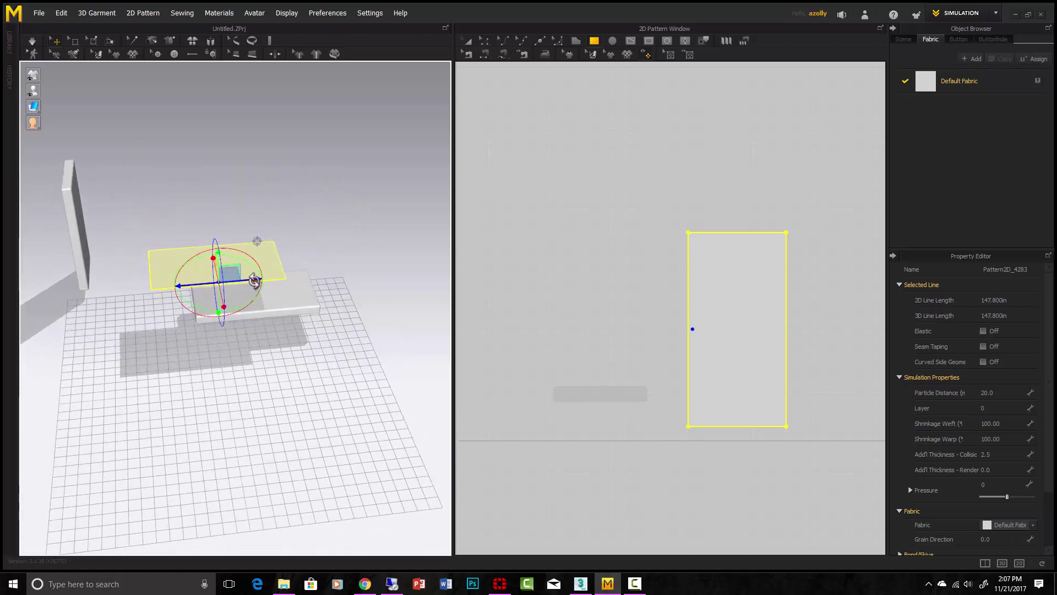
drag(255, 281, 329, 322)
right_drag(329, 322, 248, 295)
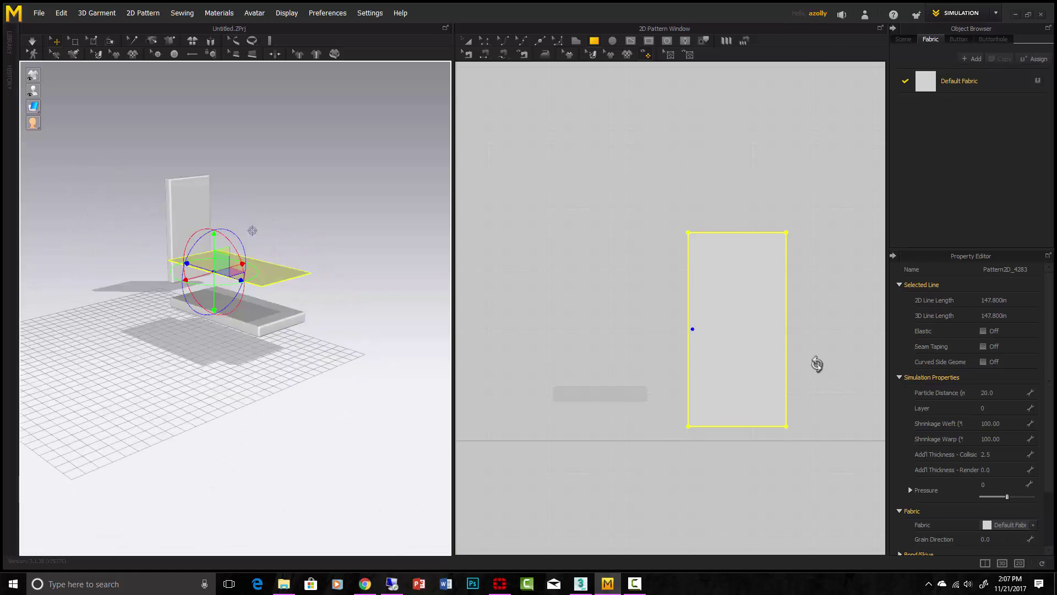
- Duplicate the rectangular pattern and place the copy beside the original at the same height in the 2D layout
click(469, 41)
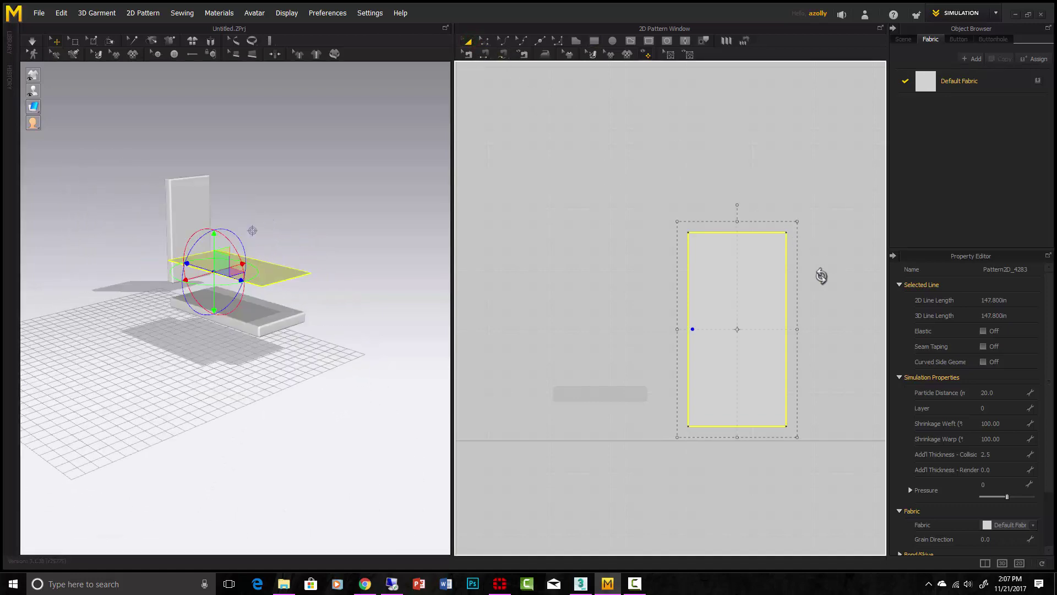
right_drag(821, 275, 643, 271)
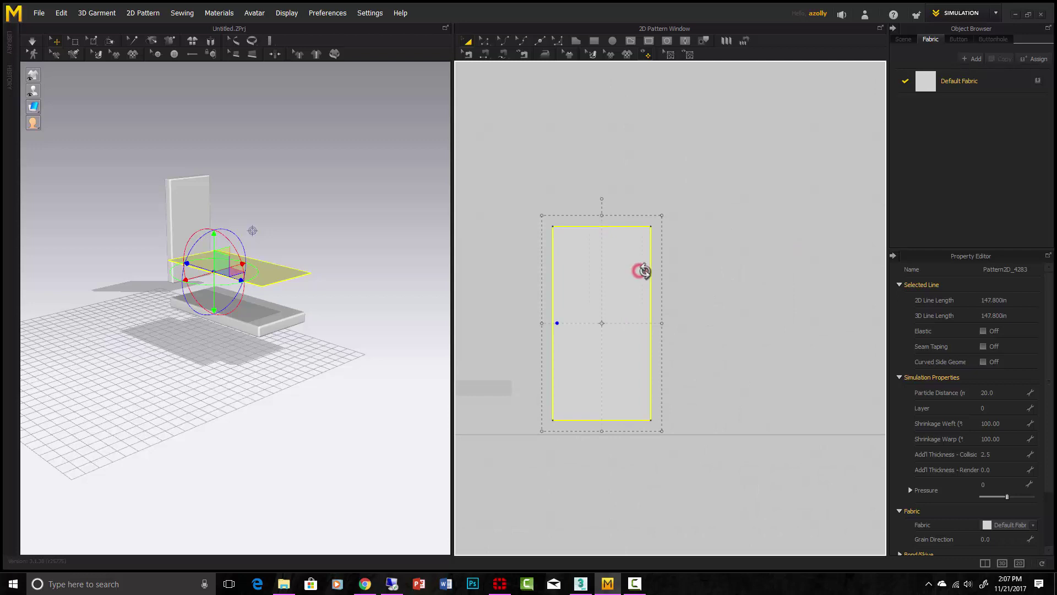
right_click(640, 270)
click(661, 64)
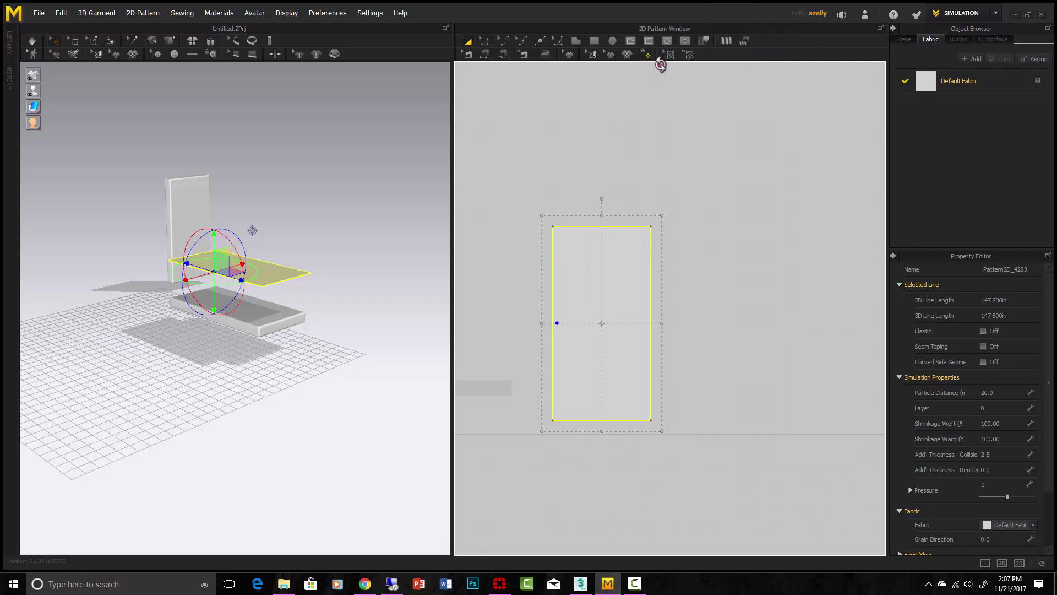
right_click(711, 243)
click(748, 256)
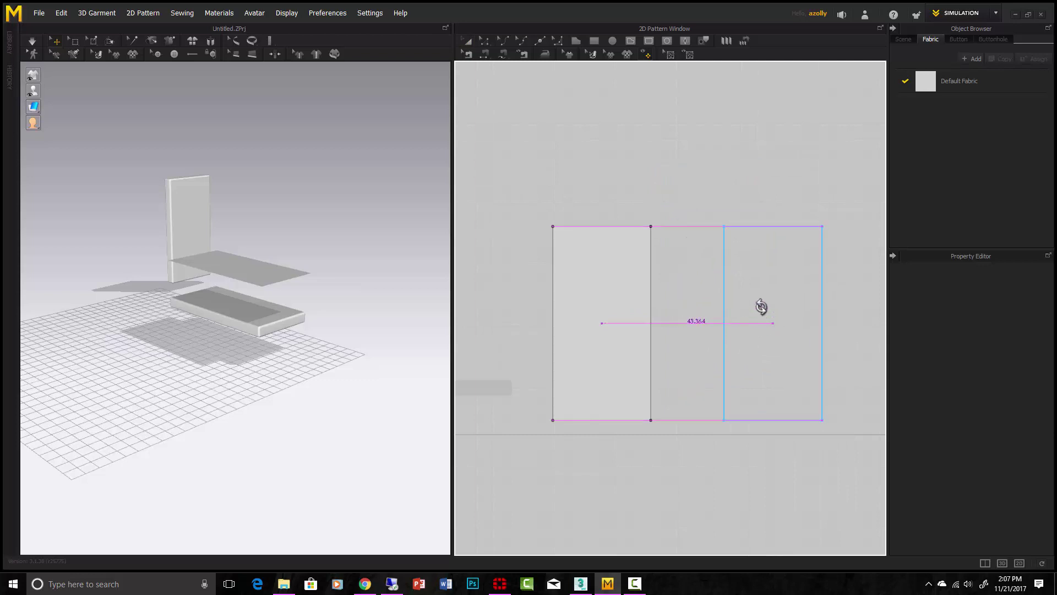
click(750, 252)
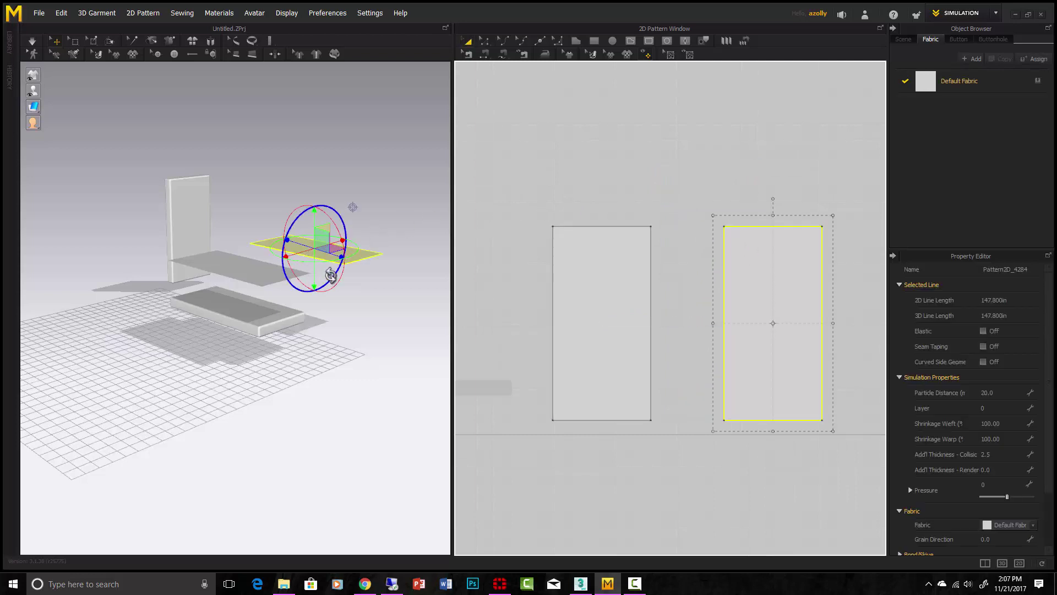
- Move the copied rectangular pattern down in 3D and align it horizontally beneath the flat cushion
drag(314, 217, 316, 348)
drag(292, 344, 230, 326)
mouse_move(239, 333)
right_down()
mouse_move(316, 356)
mouse_move(243, 340)
mouse_move(246, 350)
mouse_move(275, 214)
mouse_move(299, 448)
mouse_move(258, 333)
right_up()
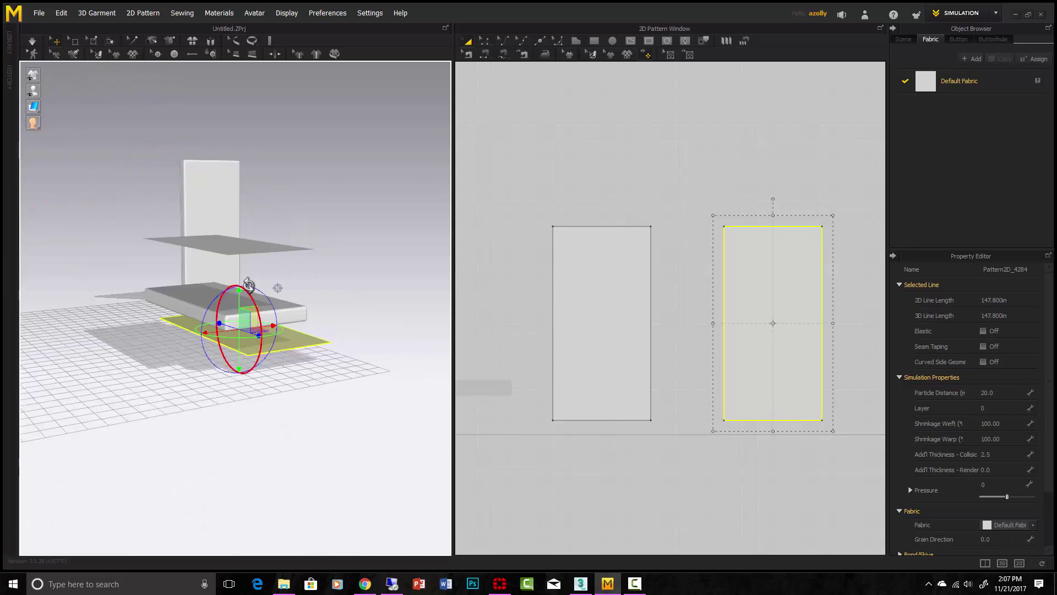
drag(259, 291, 319, 321)
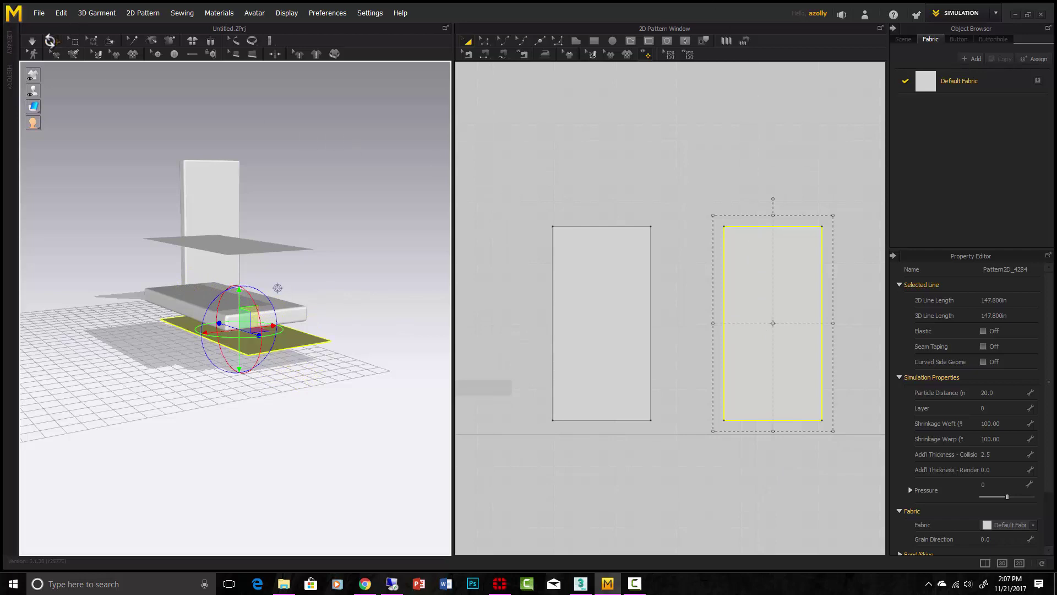
- Run the cloth simulation on the two rectangles and reset the 3D arrangement of both patterns
click(31, 40)
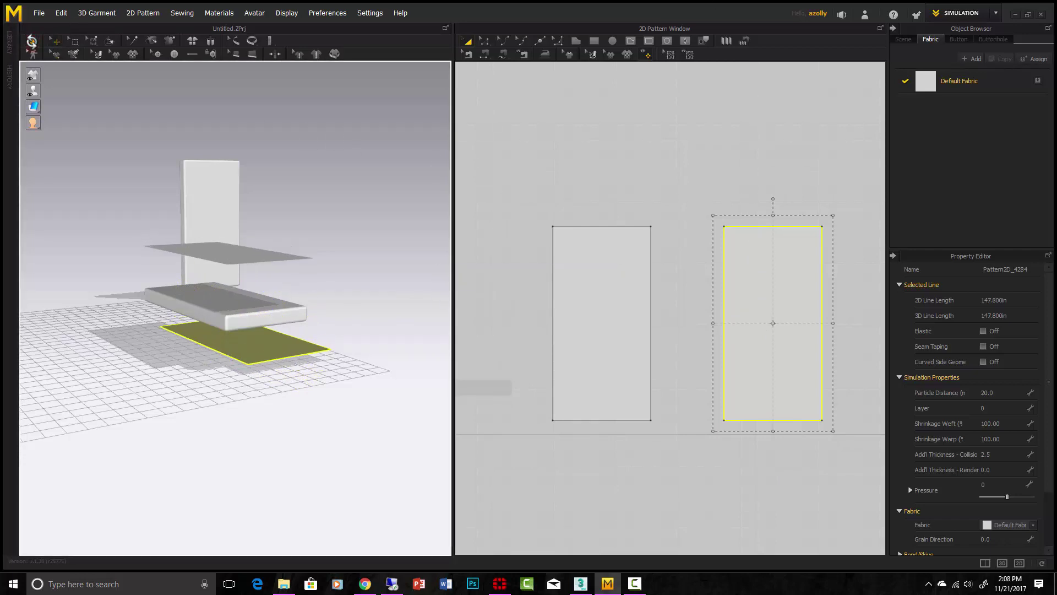
key(space)
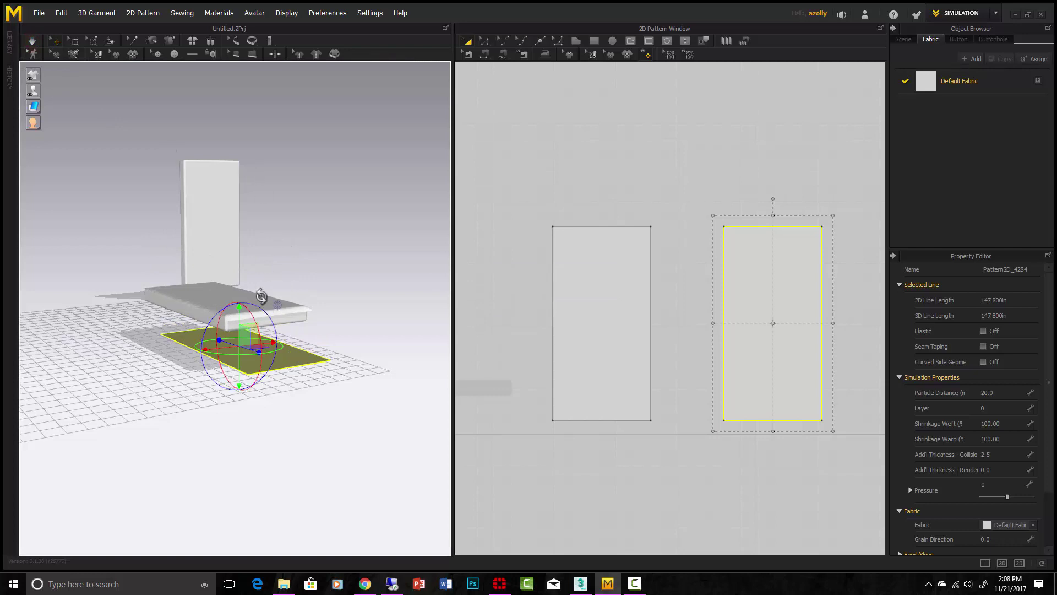
shift+click(243, 290)
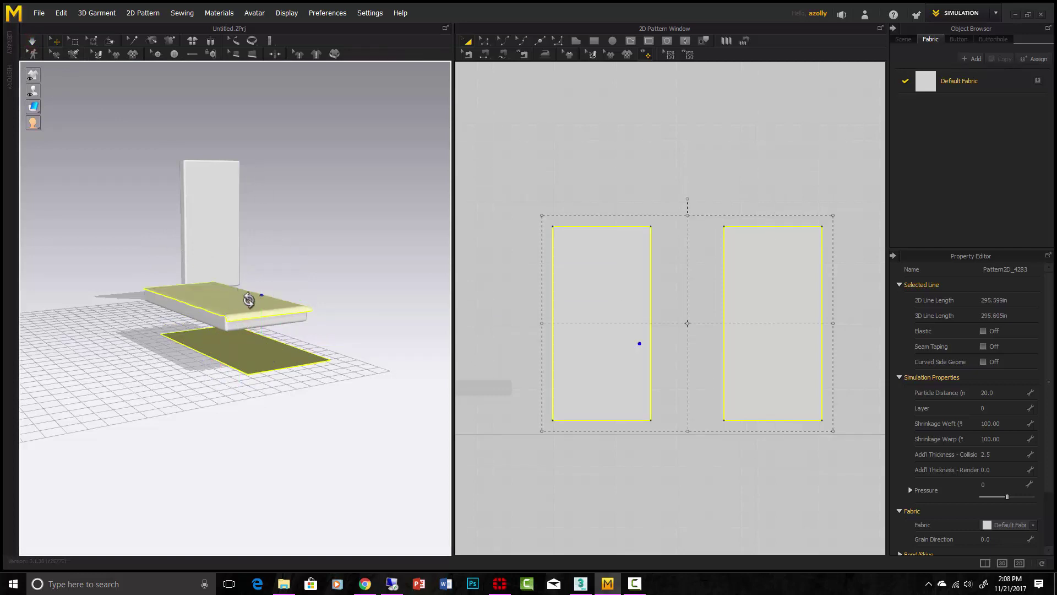
right_click(248, 299)
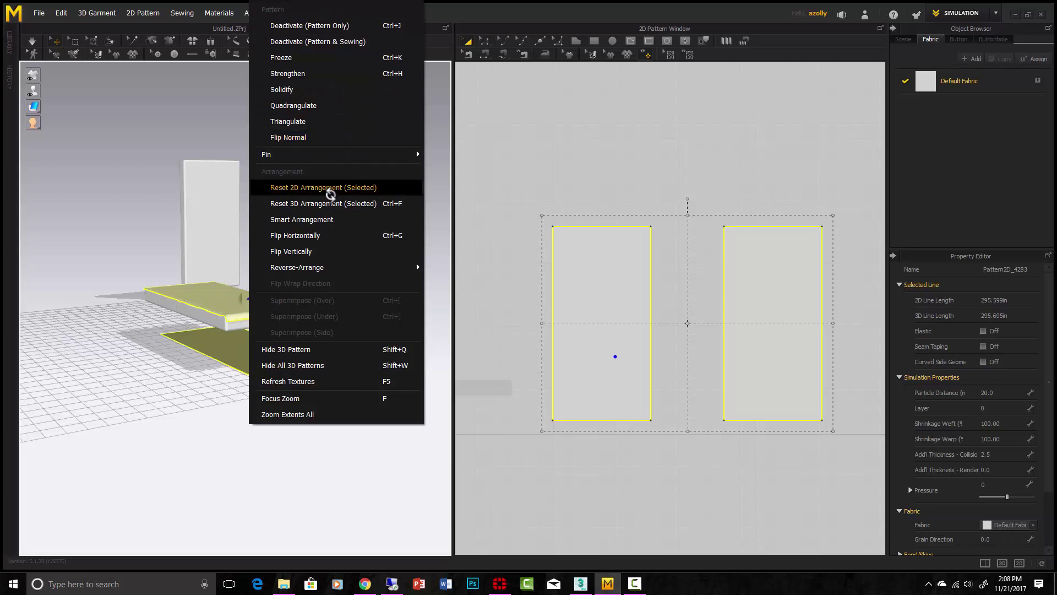
click(331, 204)
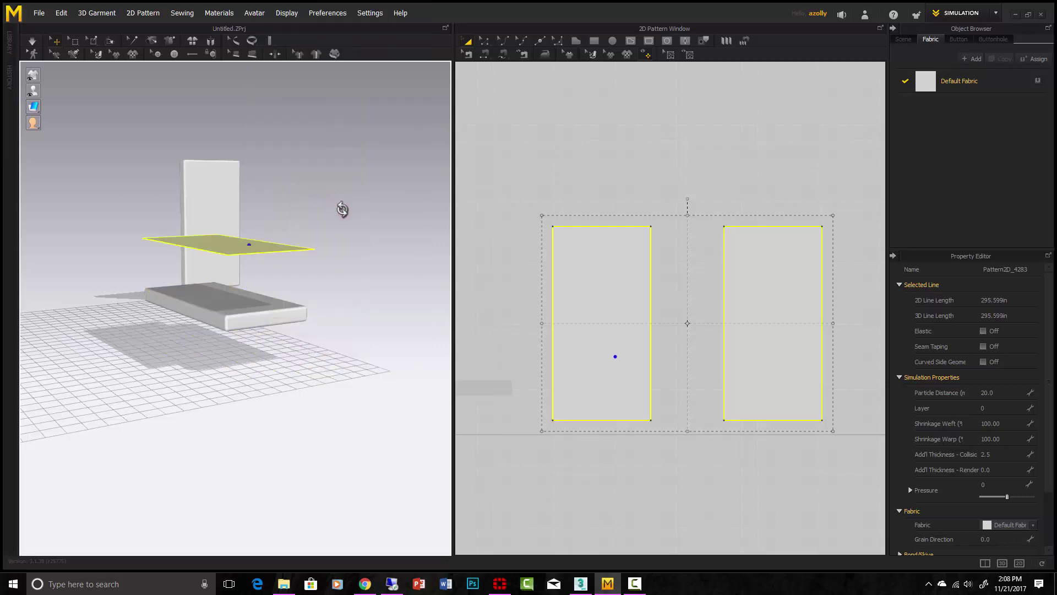
click(342, 209)
- Place the copied rectangular pattern back beneath the flat cushion in 3D
click(232, 292)
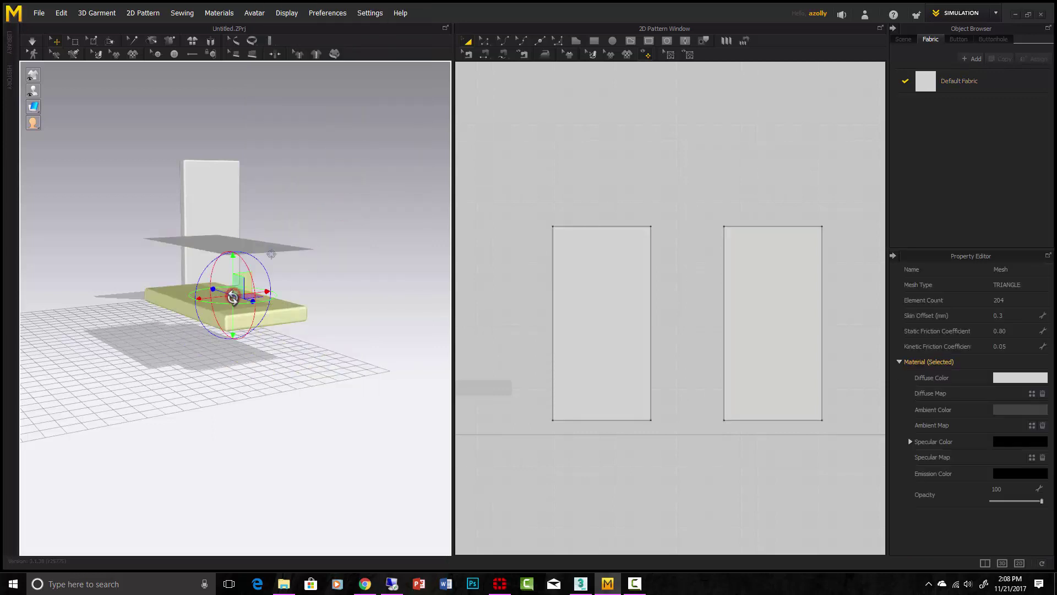
right_drag(314, 348, 349, 315)
click(349, 315)
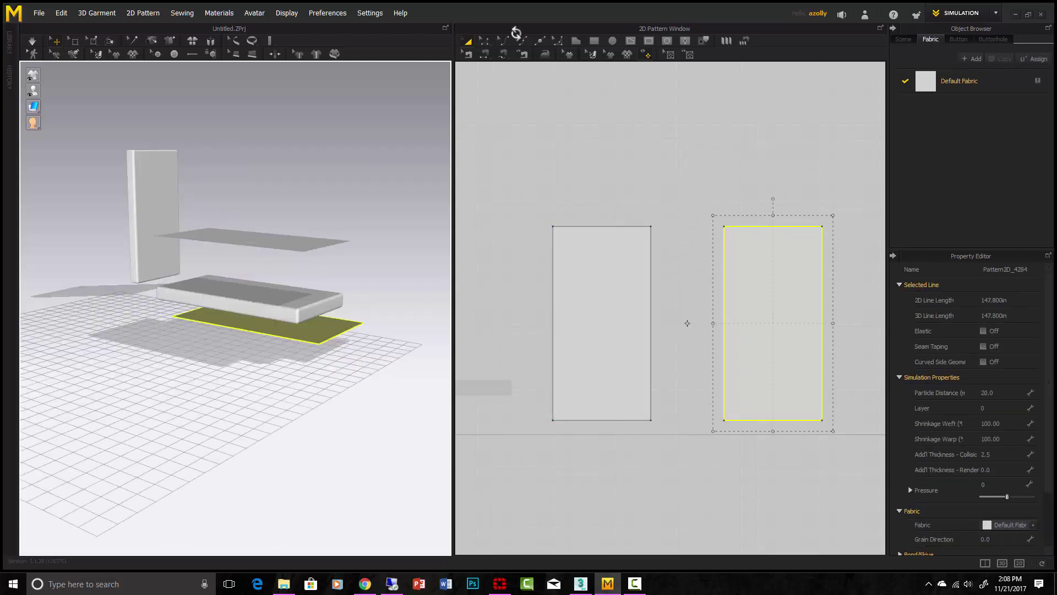
- Draw four narrow rectangular strips around the copied rectangle, one along each side and matching its edge lengths
click(594, 40)
drag(693, 225, 711, 421)
right_drag(750, 207, 649, 219)
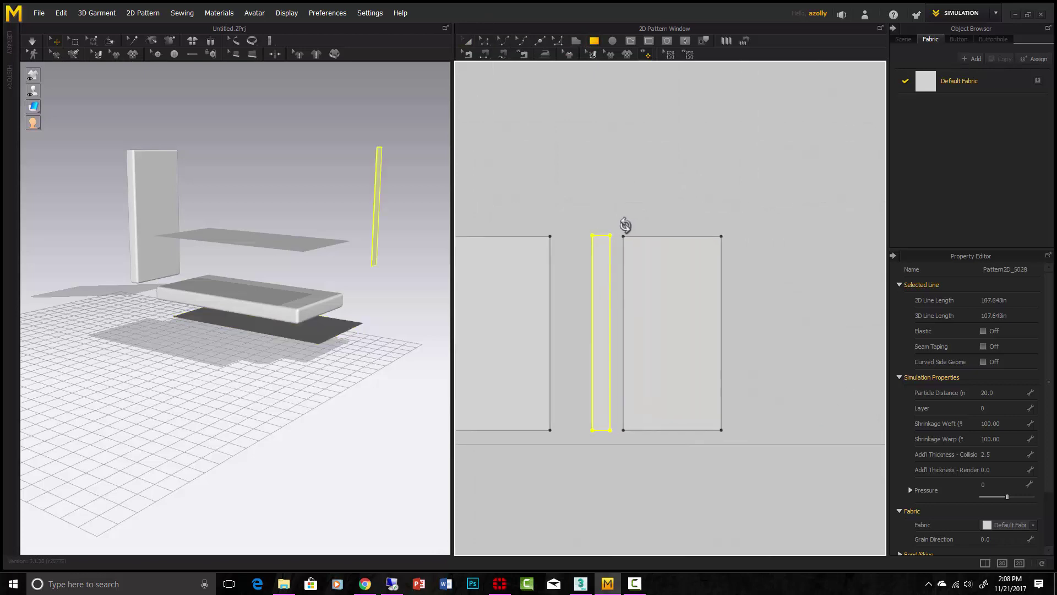
drag(623, 225, 622, 456)
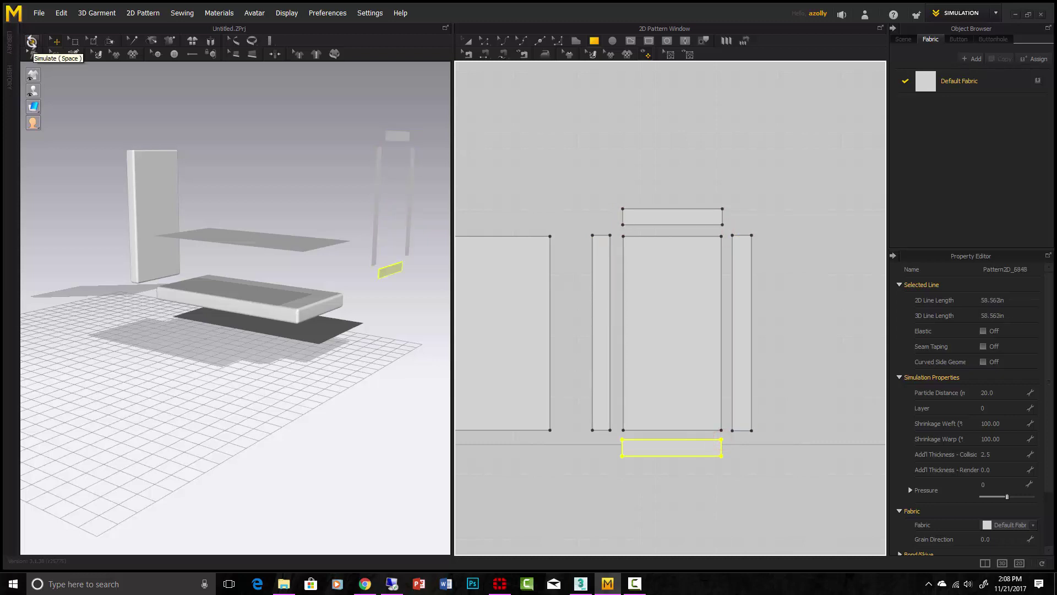
- Move the lower short strip in 3D to stand upright just outside the near short end of the flat cushion
click(389, 273)
scroll(388, 272, up, 1)
drag(377, 278, 281, 324)
right_drag(355, 383, 361, 299)
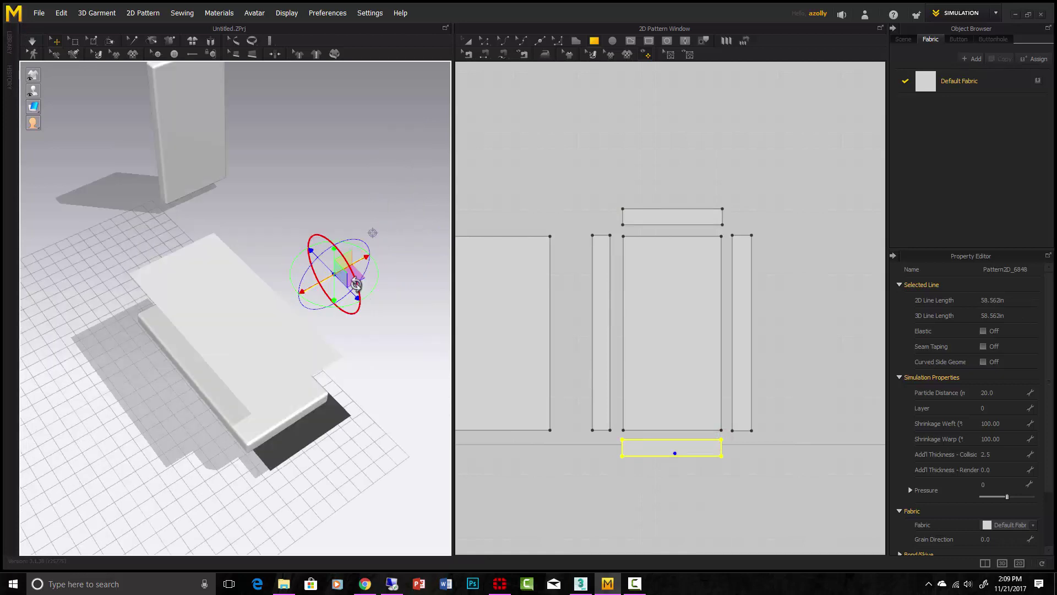
drag(361, 277, 346, 431)
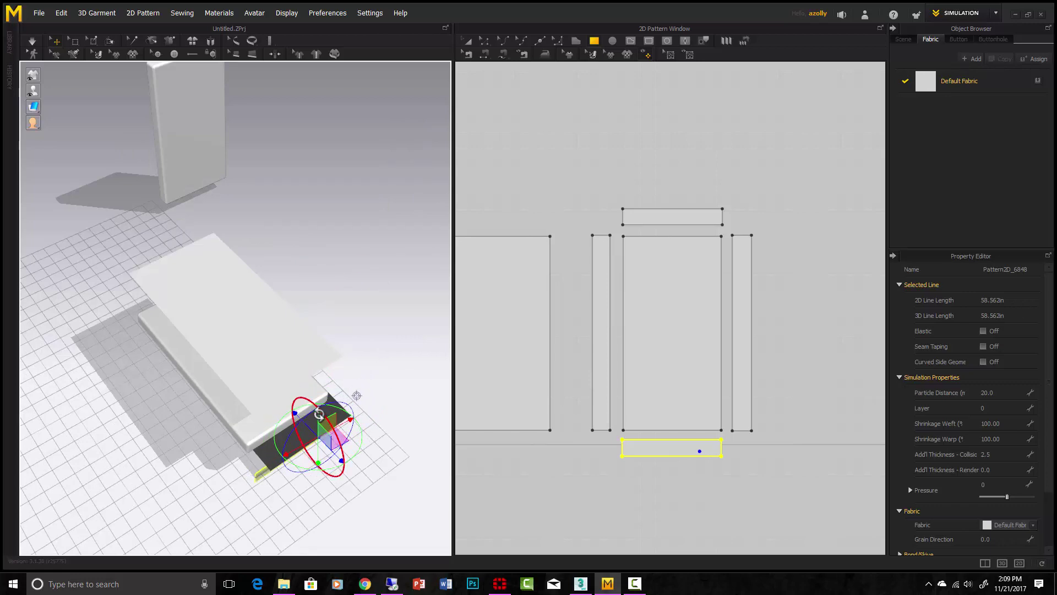
drag(320, 395, 323, 401)
right_drag(356, 476, 369, 434)
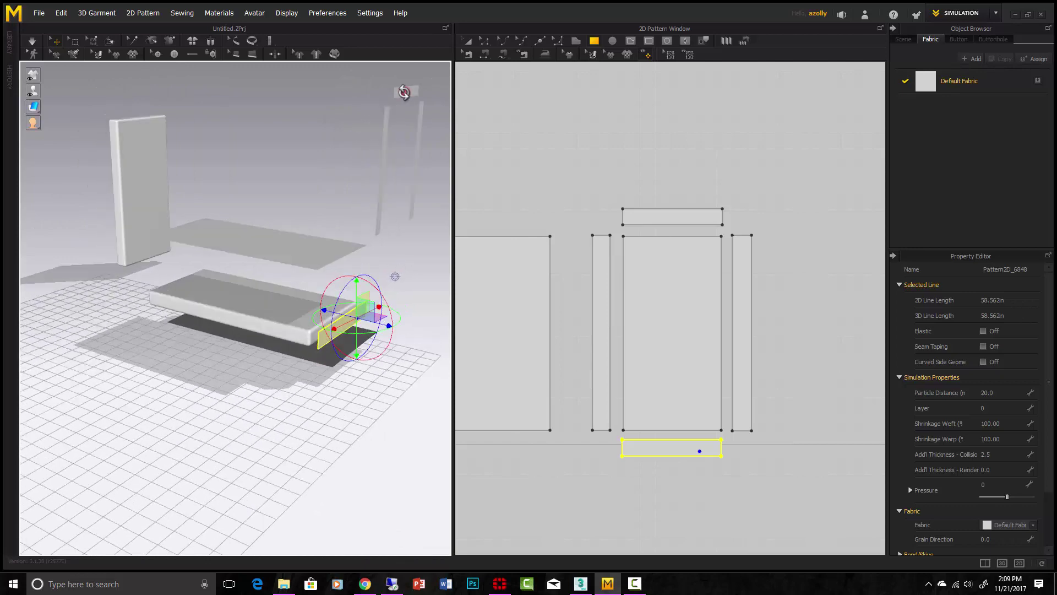
- Move the upper short strip in 3D to stand upright at the opposite short end of the flat cushion
click(411, 98)
right_drag(380, 154, 352, 238)
drag(273, 172, 277, 410)
right_drag(277, 409, 251, 233)
drag(247, 230, 252, 306)
right_drag(304, 346, 231, 267)
- Rotate the two long strips to lie lengthwise and place them along the flat cushion's long sides
click(230, 260)
right_drag(301, 274, 324, 287)
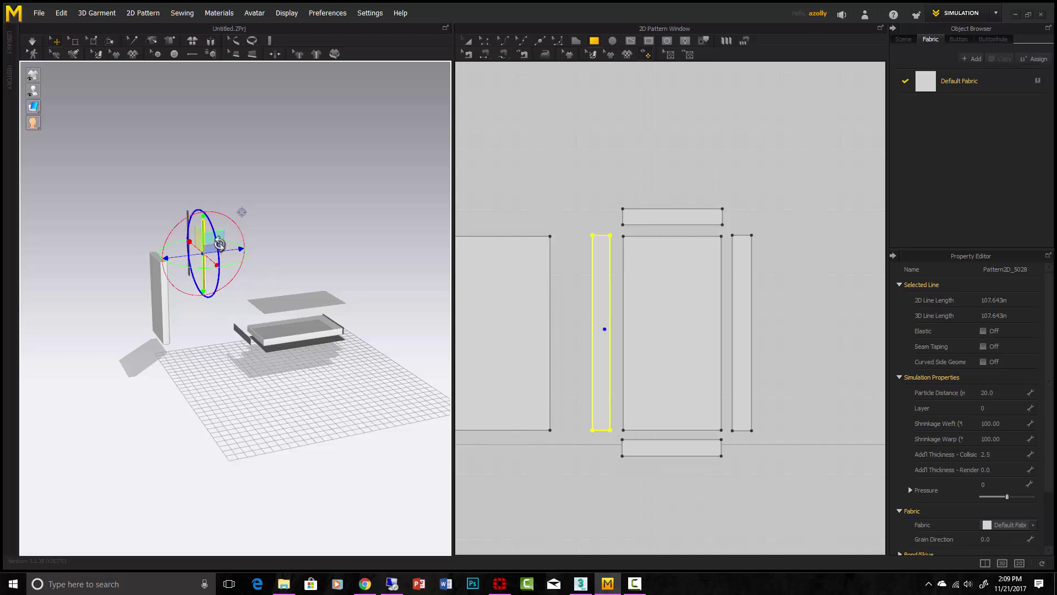
drag(219, 244, 234, 482)
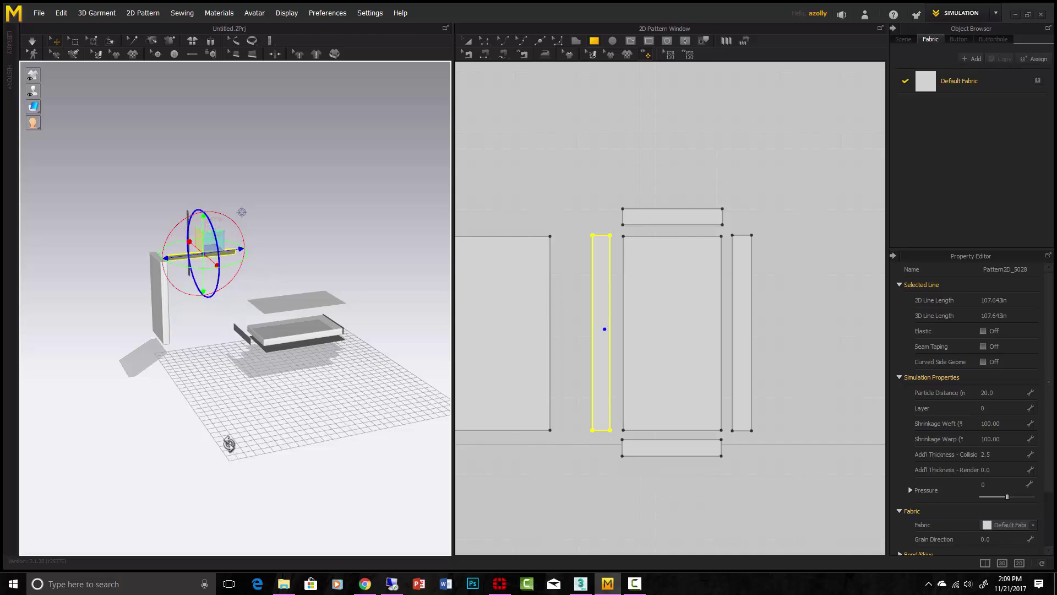
click(29, 40)
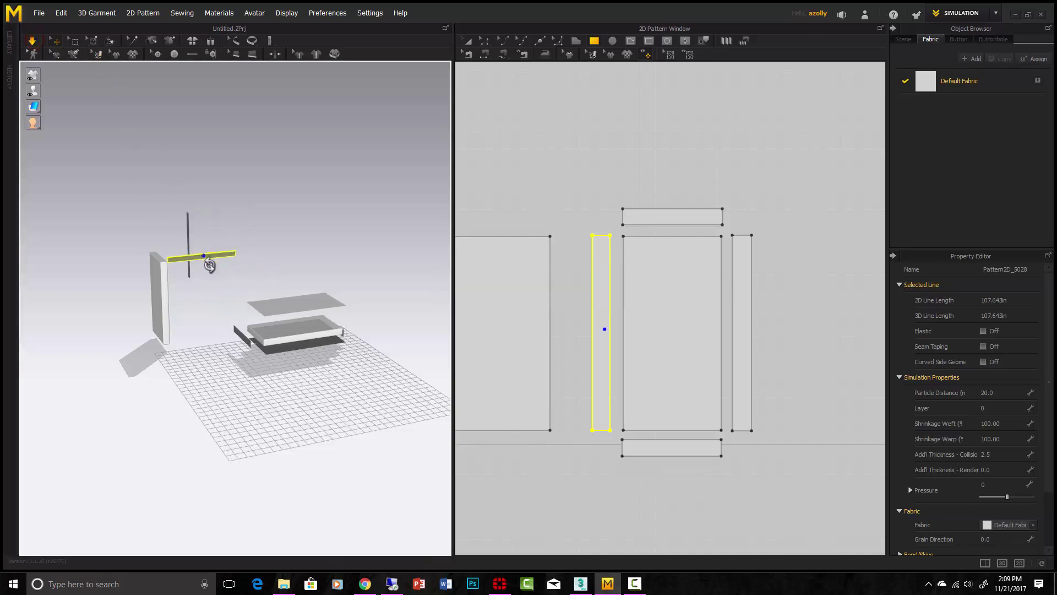
drag(362, 320, 370, 305)
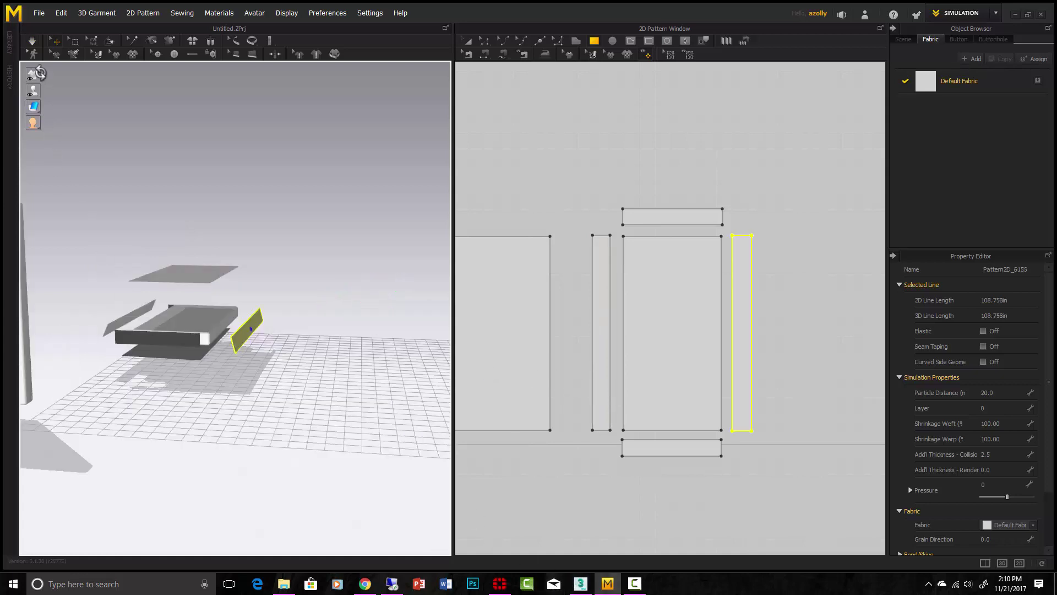
- Run the cloth simulation on the unsewn cushion patterns and undo it to restore their arrangement
key(space)
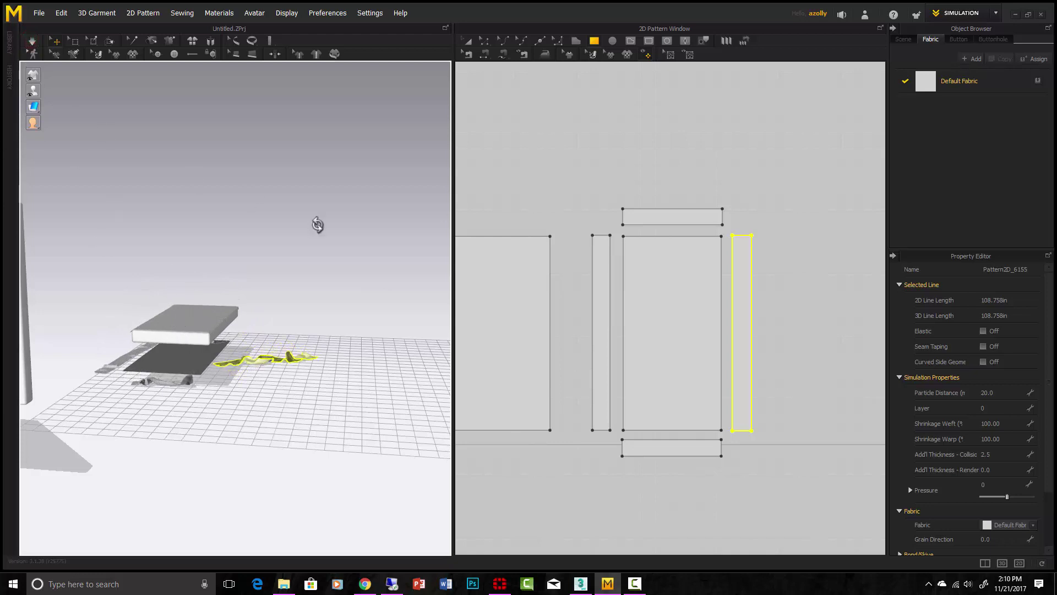
key(ctrl+z)
scroll(307, 277, down, 1)
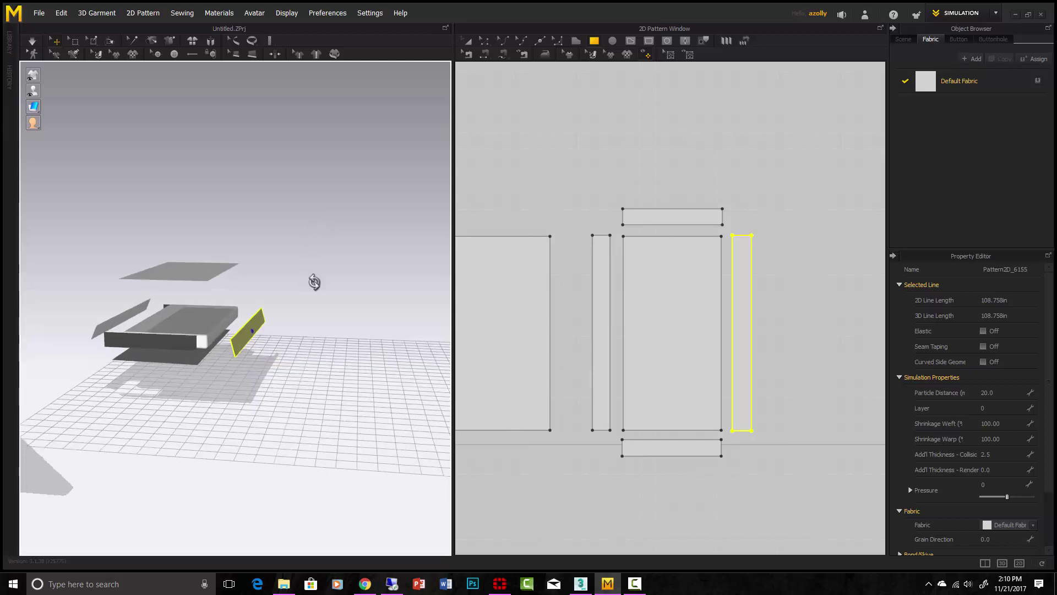
right_drag(339, 400, 316, 408)
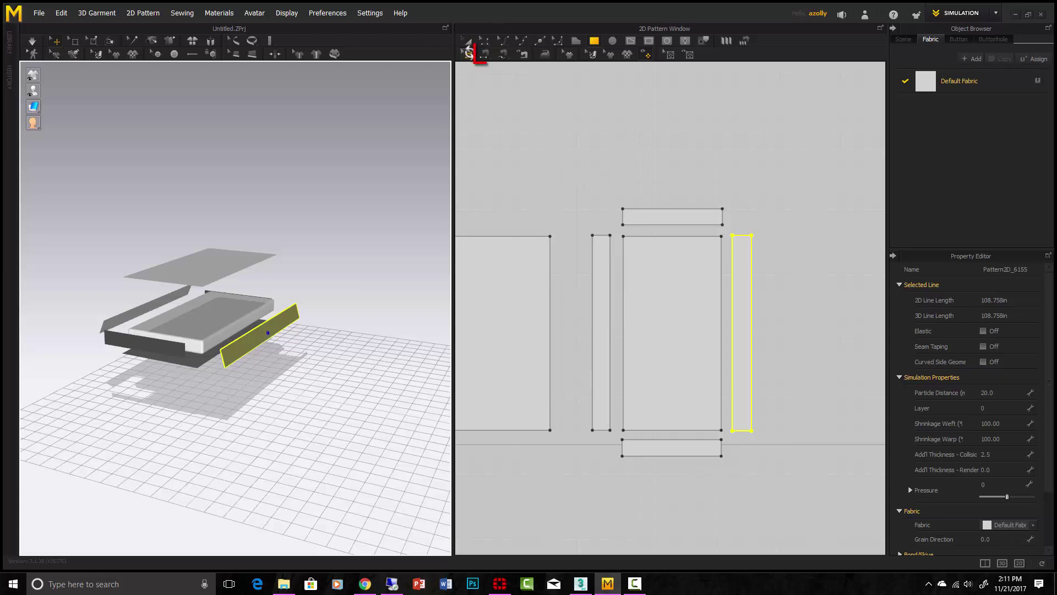
- Segment-sew the first rectangle's long edge to the facing edge of the neighbouring long strip and inspect the seam in 3D
click(485, 54)
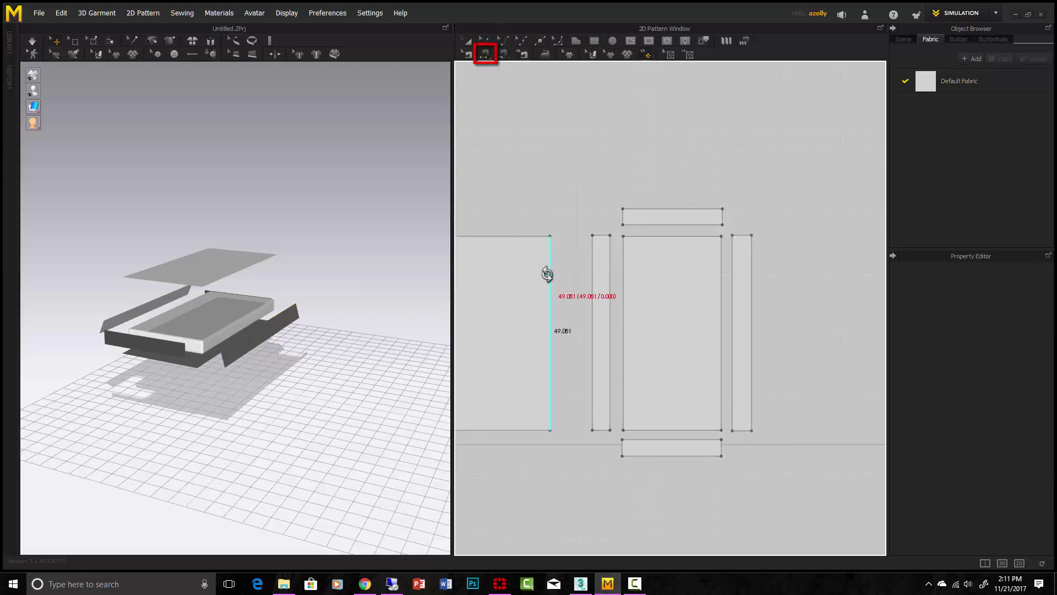
click(548, 274)
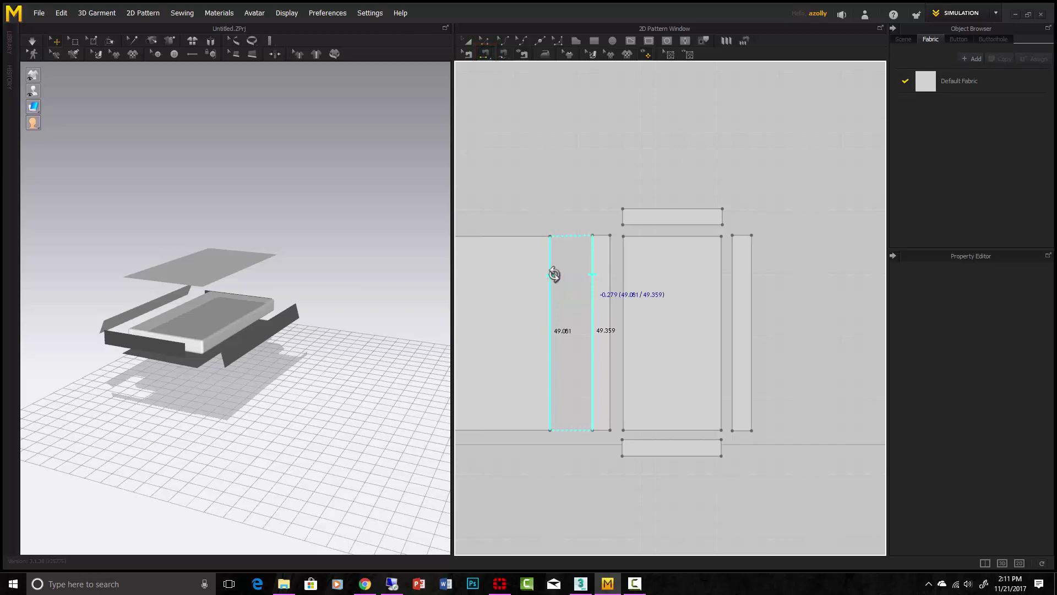
click(551, 275)
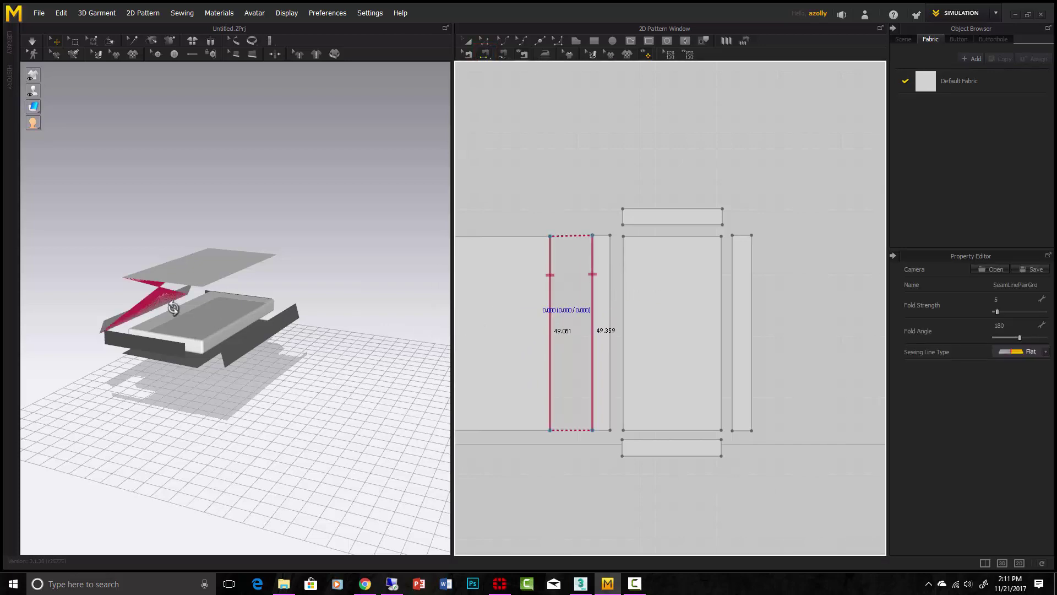
mouse_move(174, 308)
right_down()
mouse_move(235, 306)
mouse_move(158, 303)
right_up()
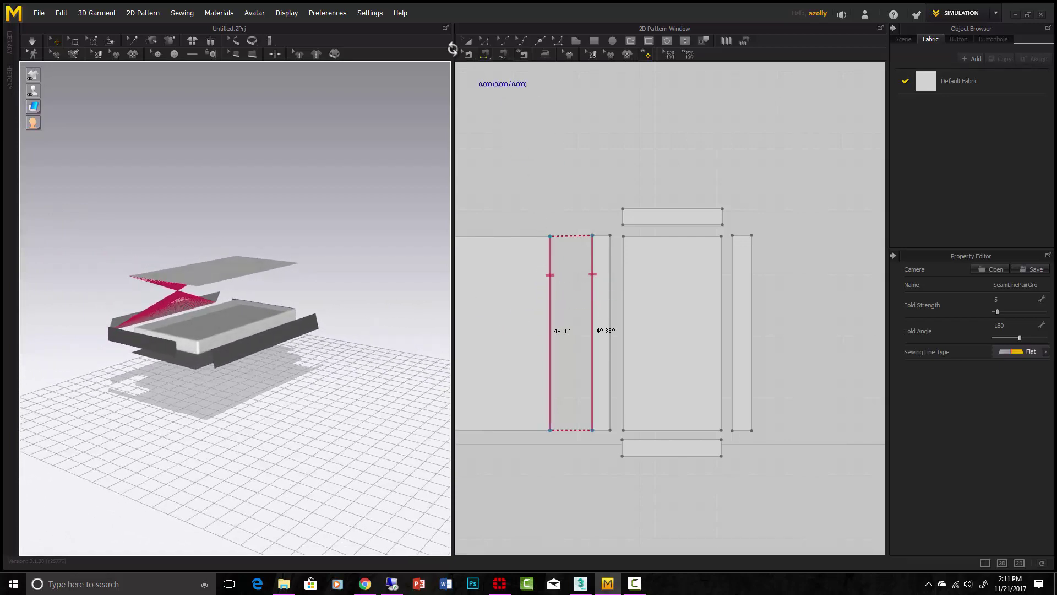
- Reverse the sewing direction of the seam between the first rectangle and the adjacent long strip
click(467, 54)
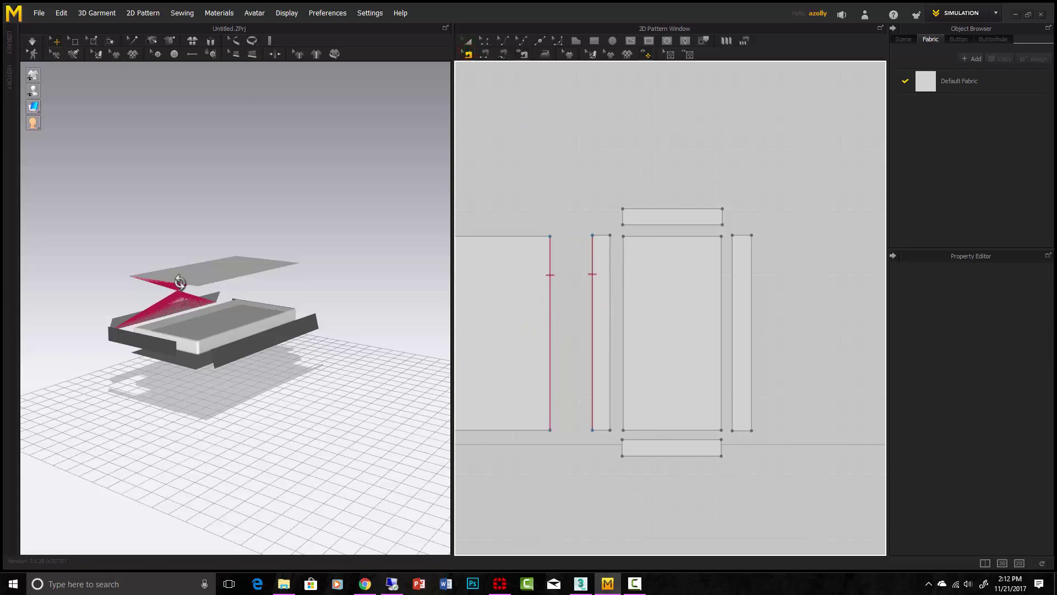
click(549, 275)
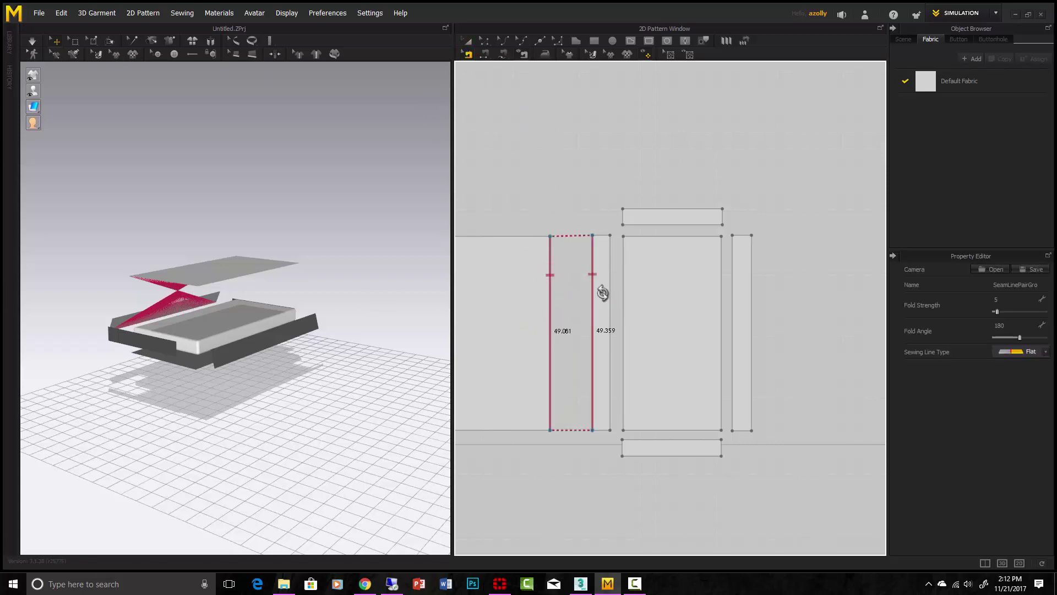
right_click(592, 274)
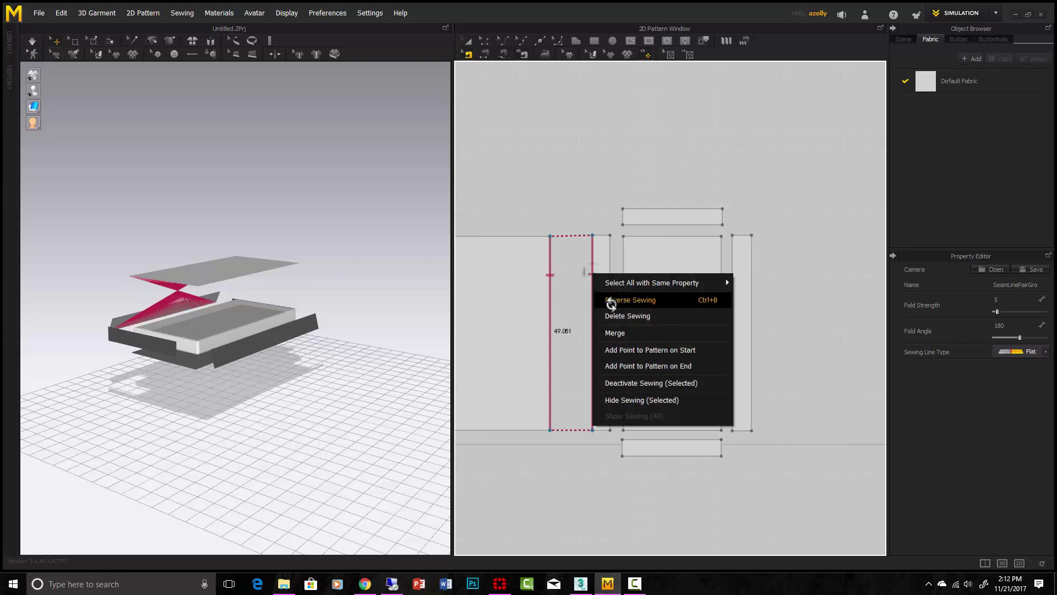
click(609, 299)
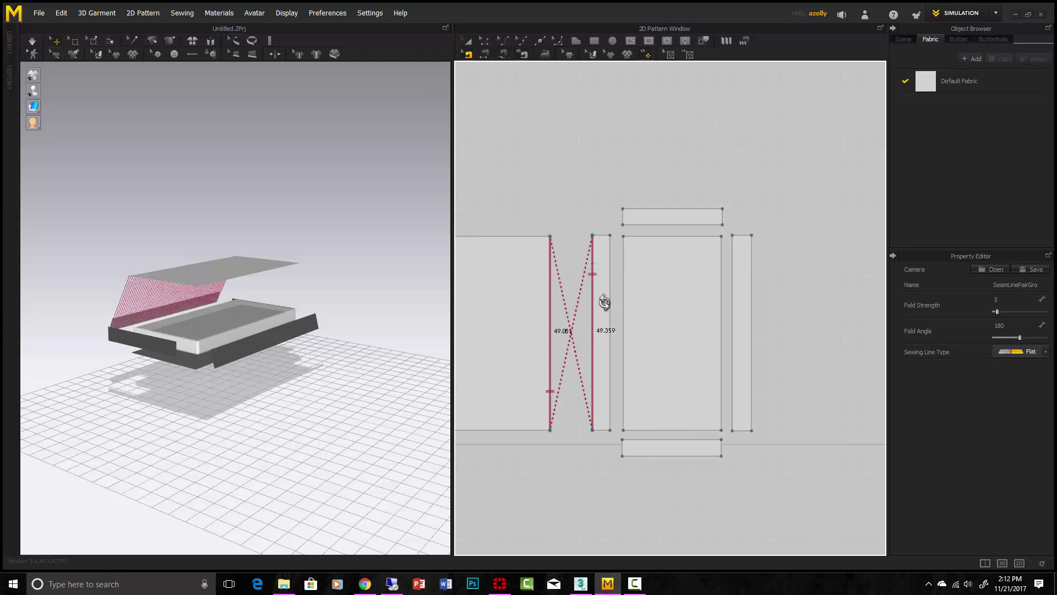
- Rotate the long side strip sewn to the top rectangle so it stands upright beside the cushion
right_drag(173, 317, 423, 358)
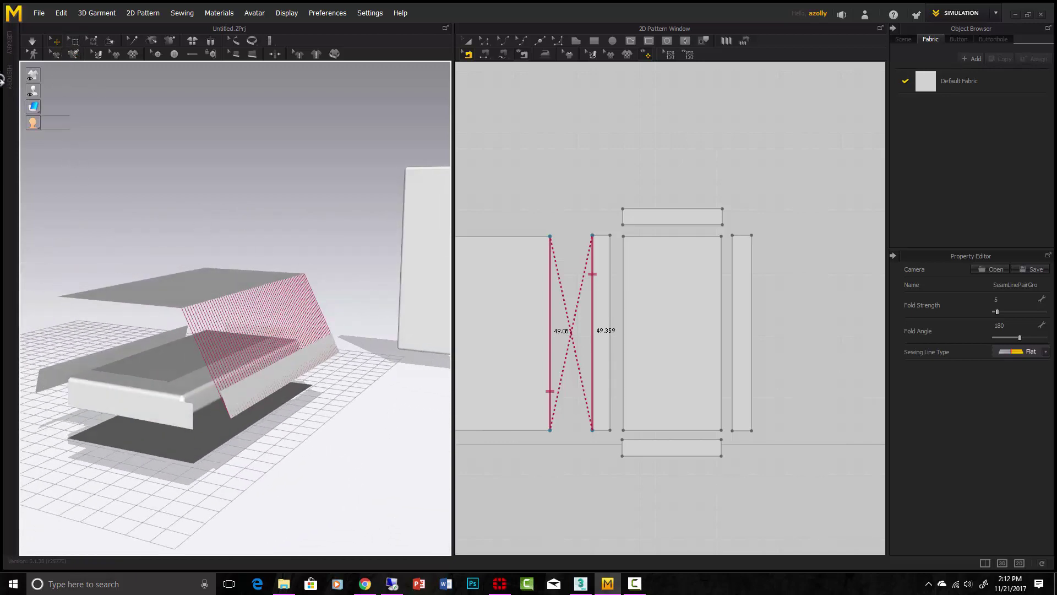
click(282, 378)
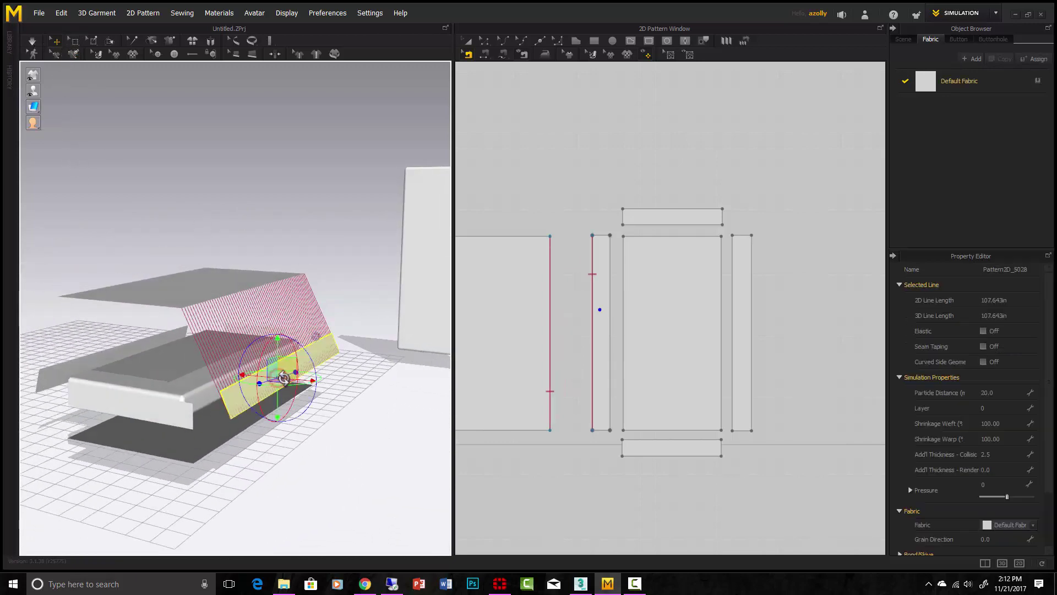
drag(329, 414, 365, 485)
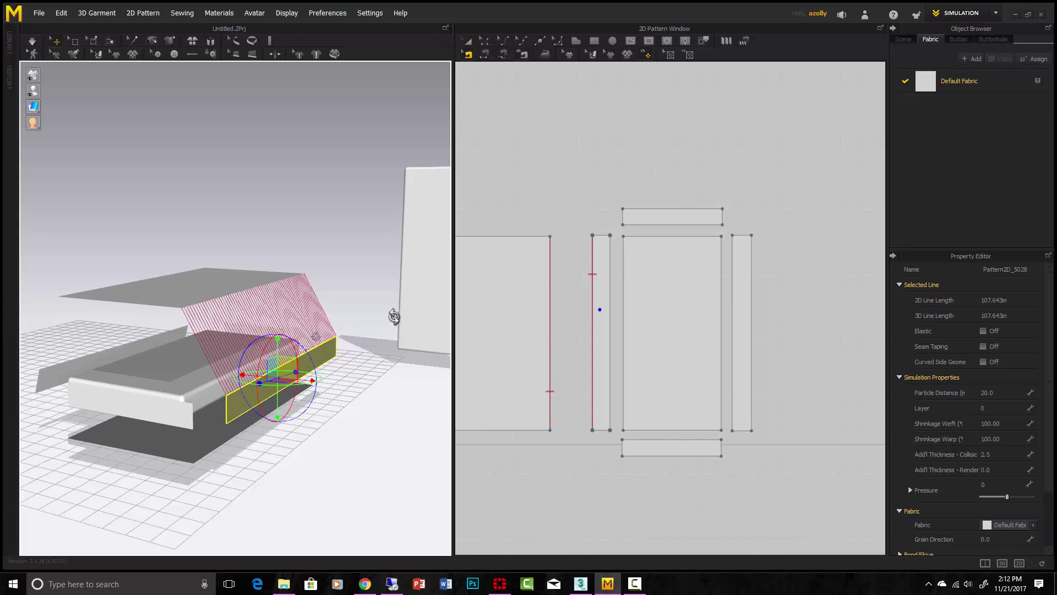
- Run the cloth simulation to test the first seam, stop it and restore the pattern arrangement
click(33, 44)
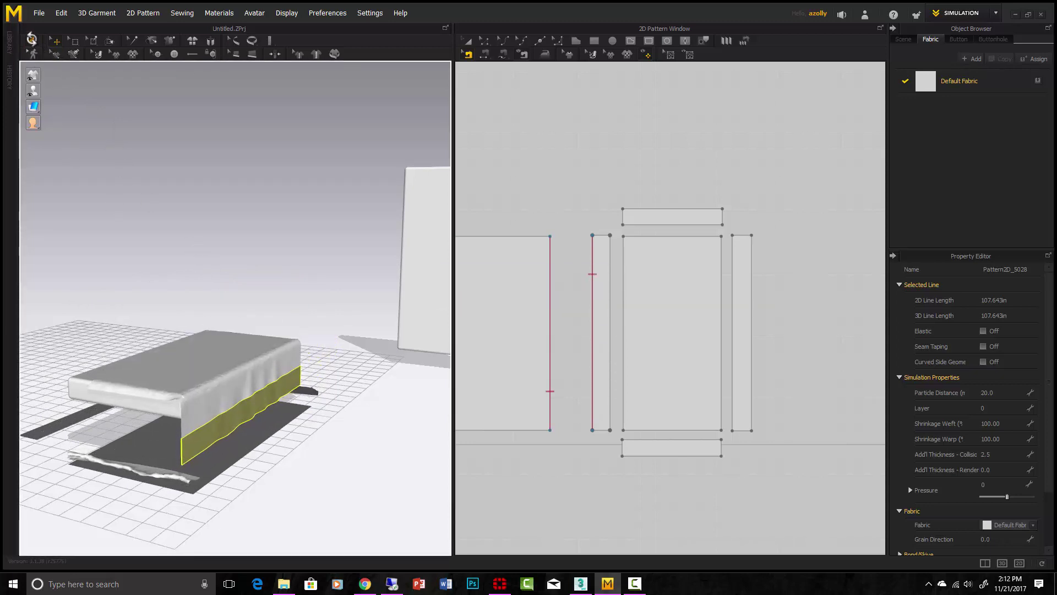
click(31, 38)
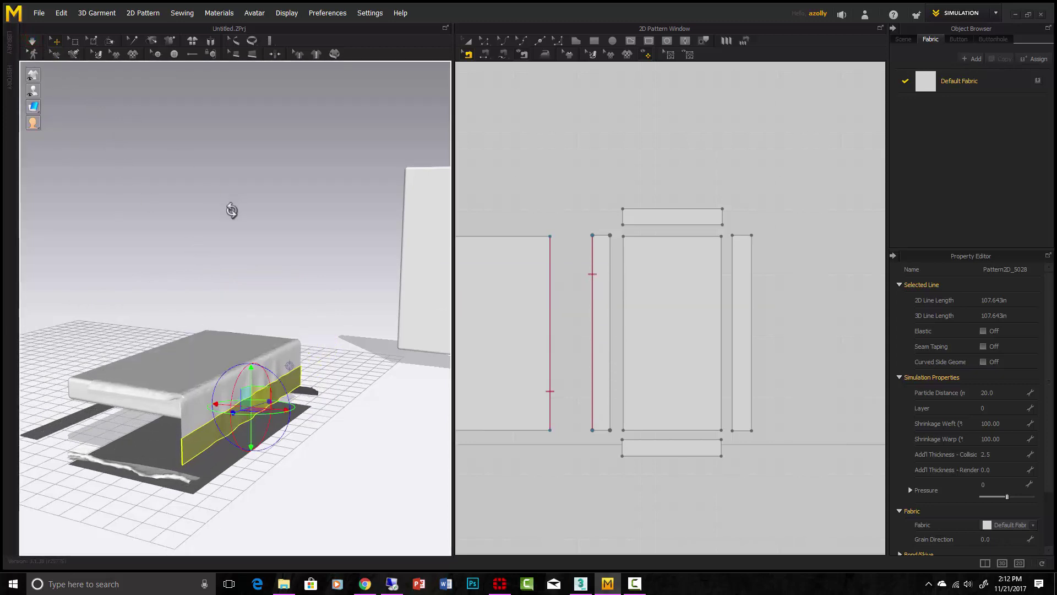
right_drag(260, 275, 242, 389)
- Segment-sew the second rectangle's long edge to the facing edge of the unsewn long side strip
click(232, 391)
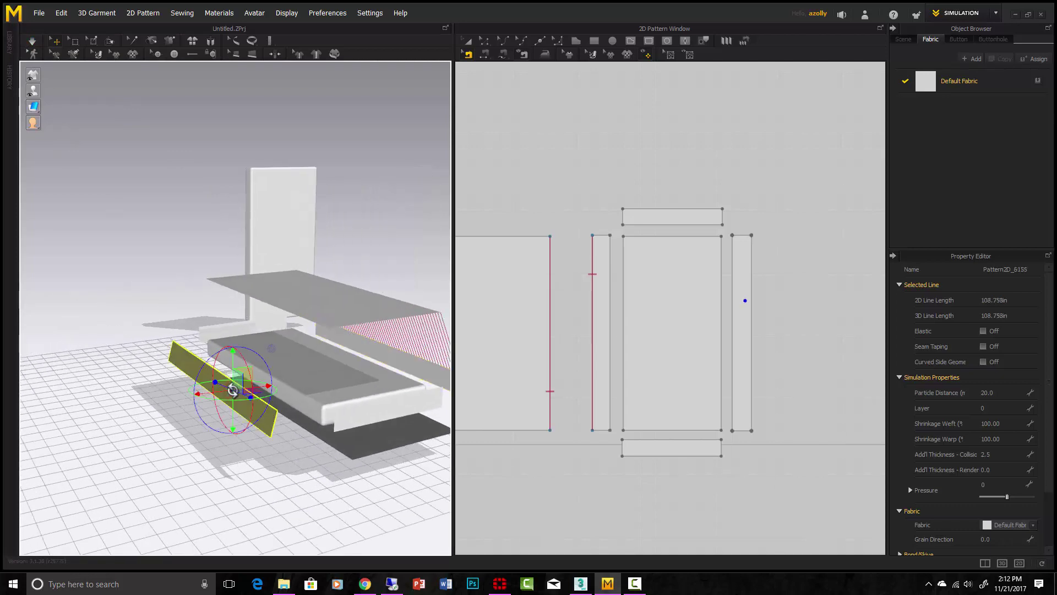
scroll(639, 416, down, 3)
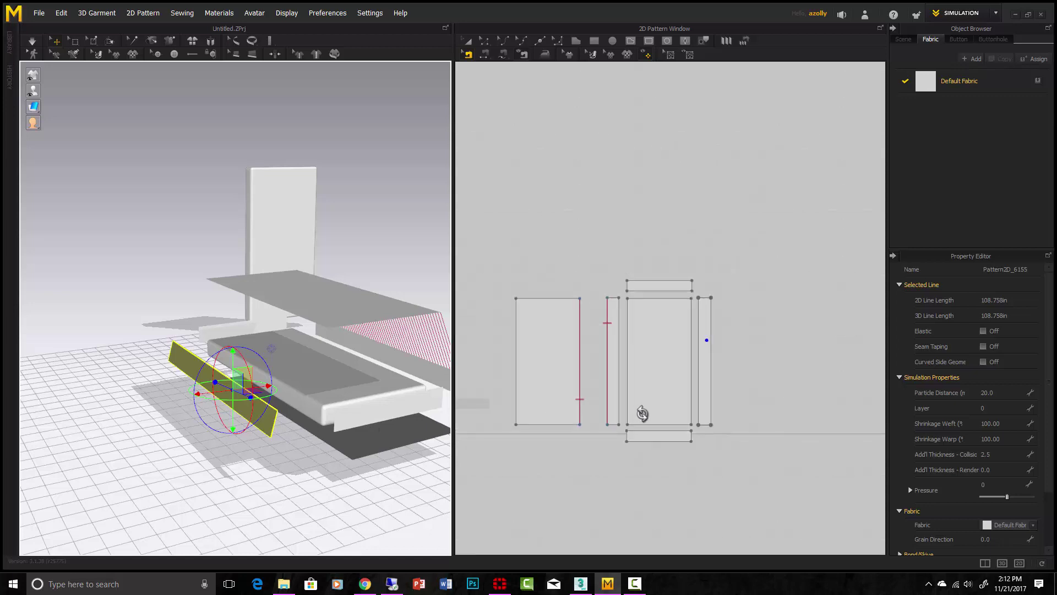
right_drag(642, 414, 692, 384)
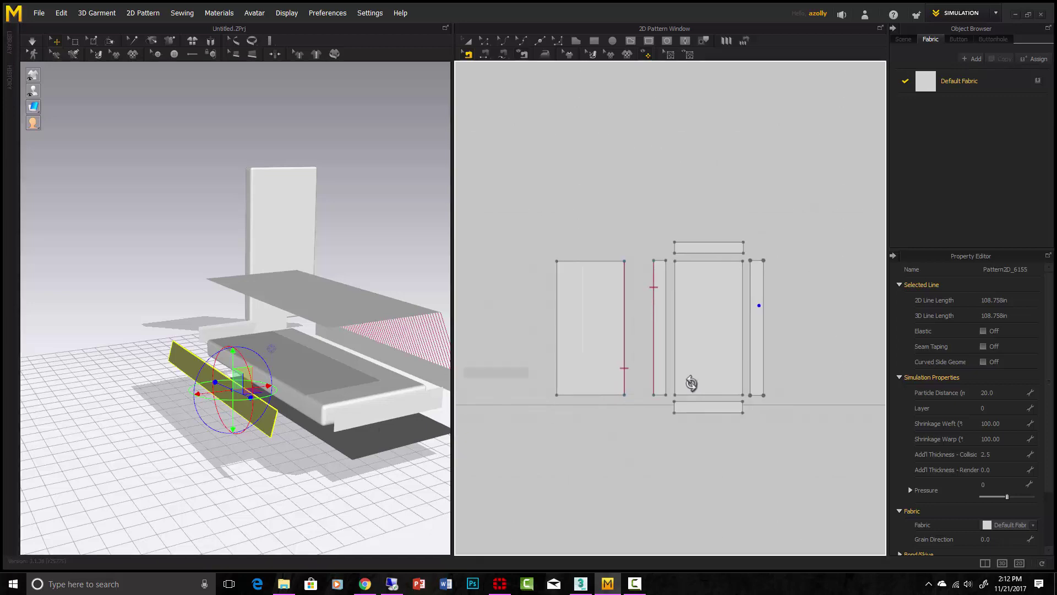
click(480, 56)
scroll(809, 307, up, 2)
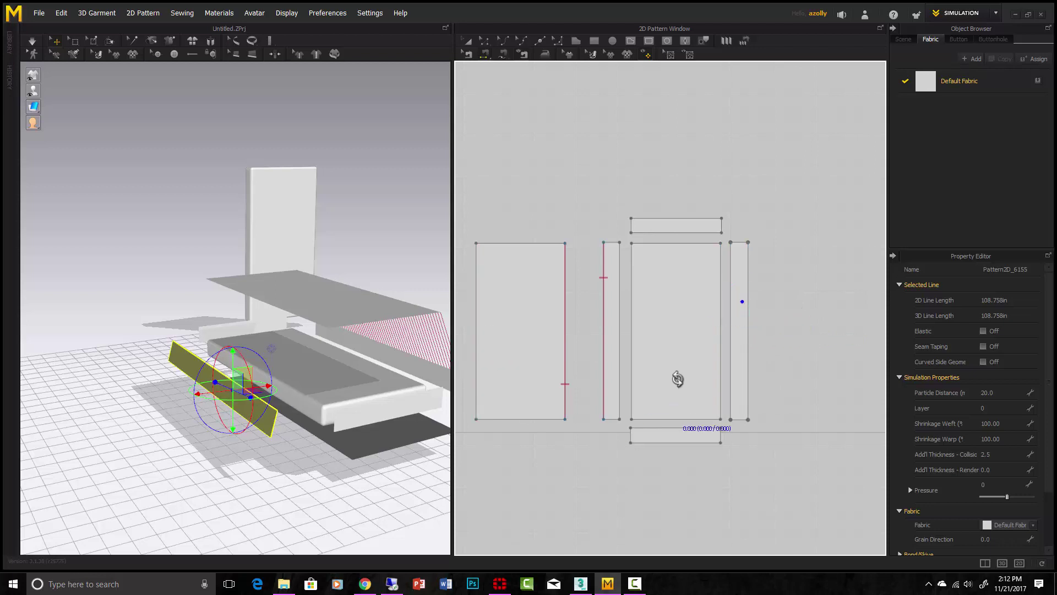
click(730, 286)
click(742, 302)
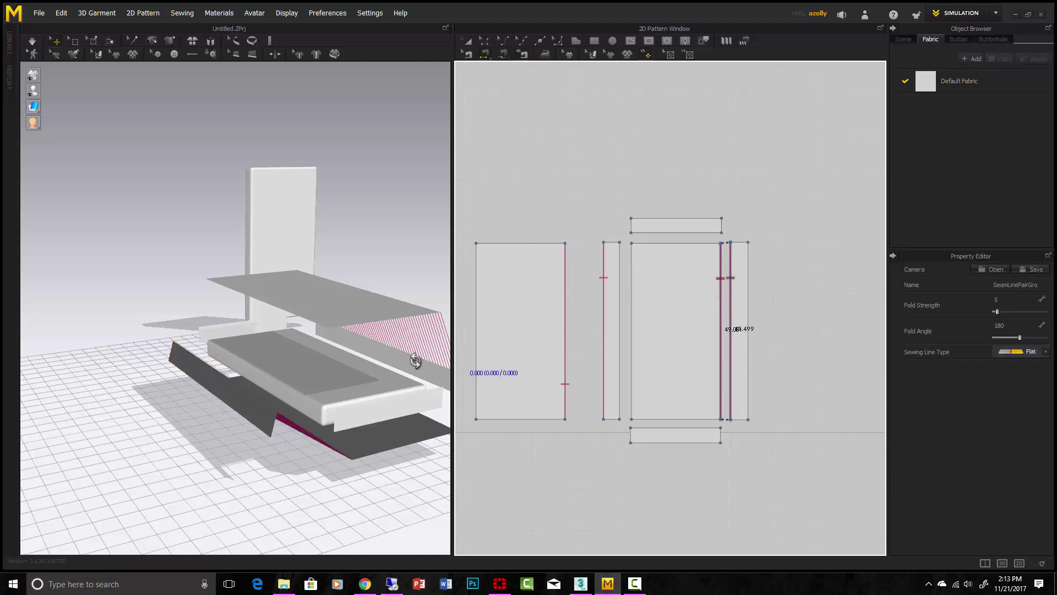
- Reverse the sewing direction of the seam between the second rectangle and its adjacent long strip, and inspect it in 3D
right_click(725, 271)
click(756, 301)
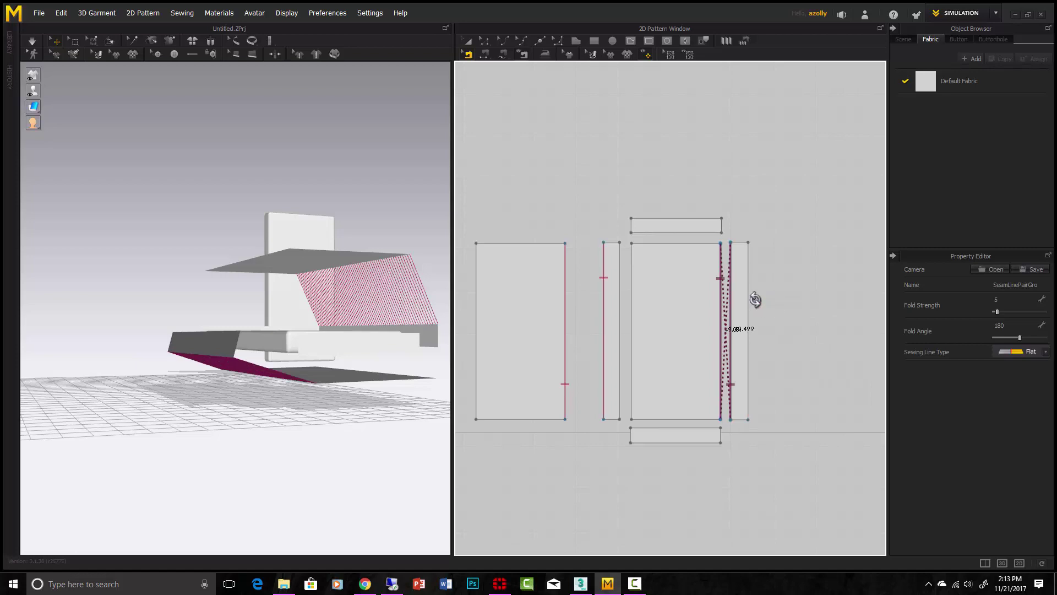
right_drag(429, 360, 478, 376)
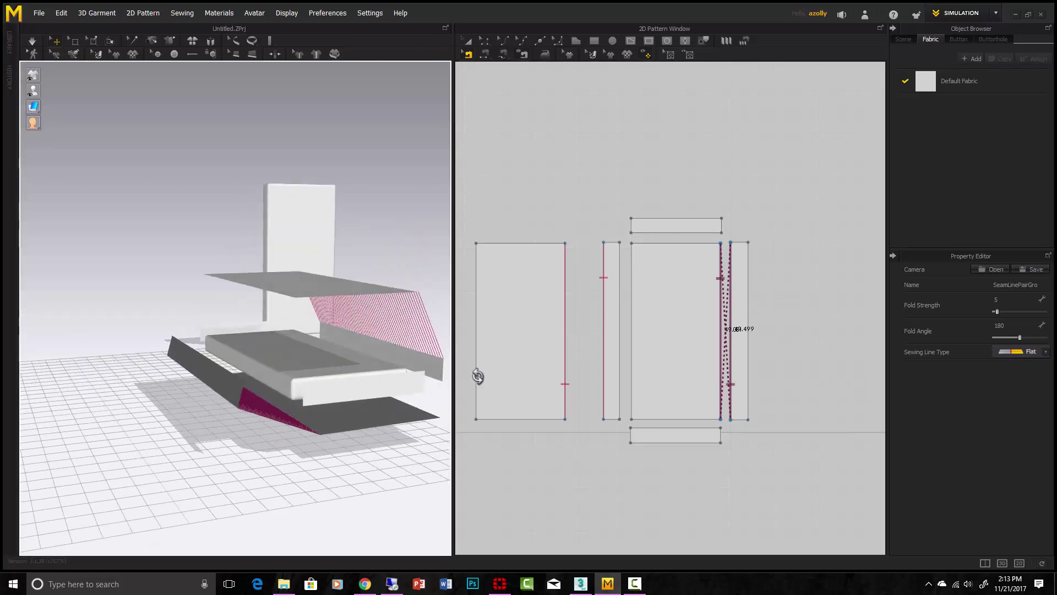
- Segment-sew the outermost long strip's free edge to the first rectangle's unsewn long edge, in the direction that keeps the 3D seam uncrossed
click(484, 54)
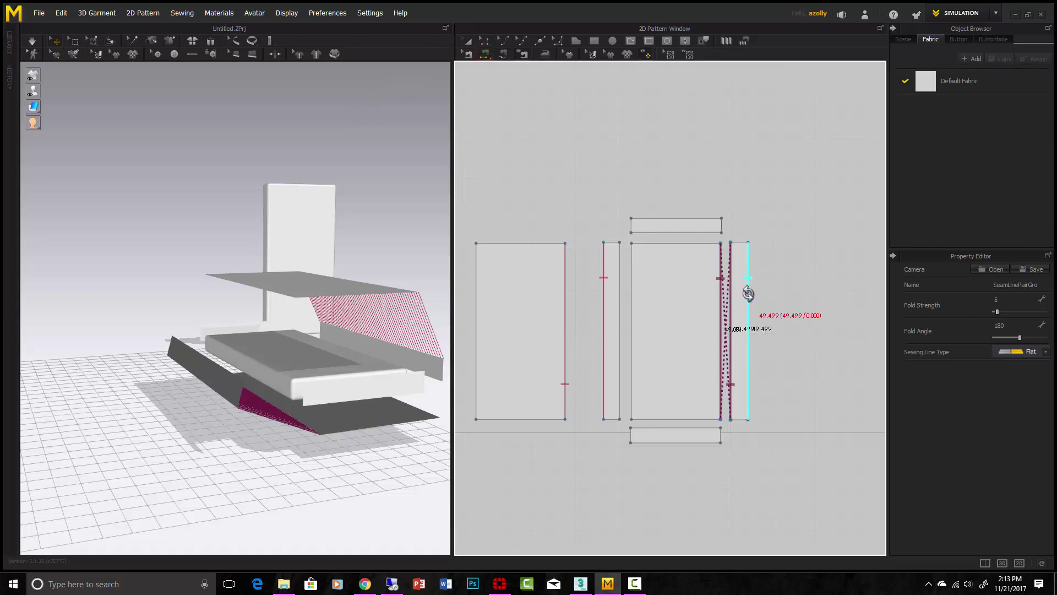
click(748, 294)
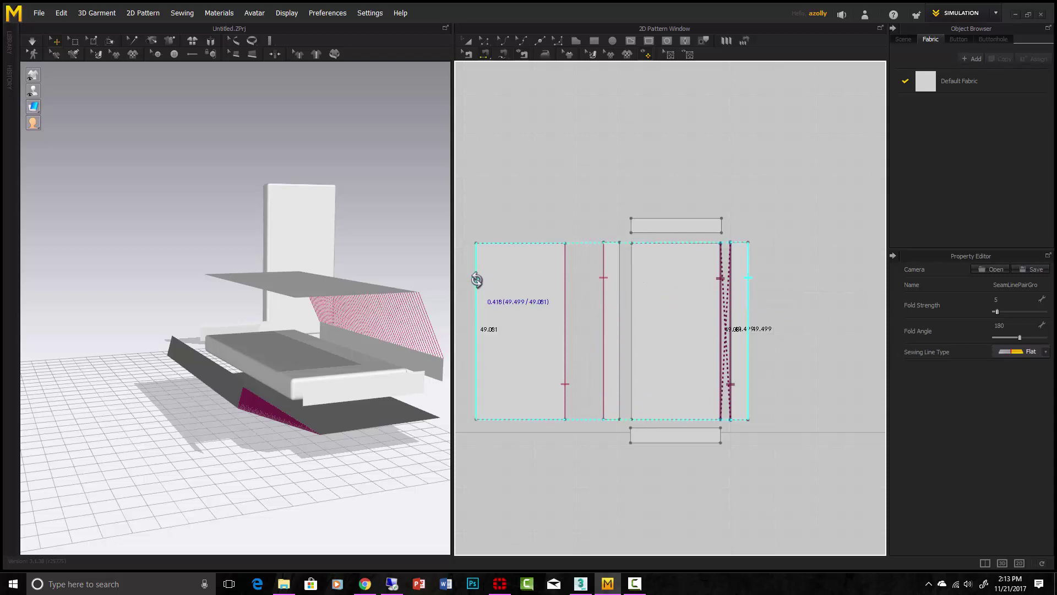
right_drag(477, 279, 622, 287)
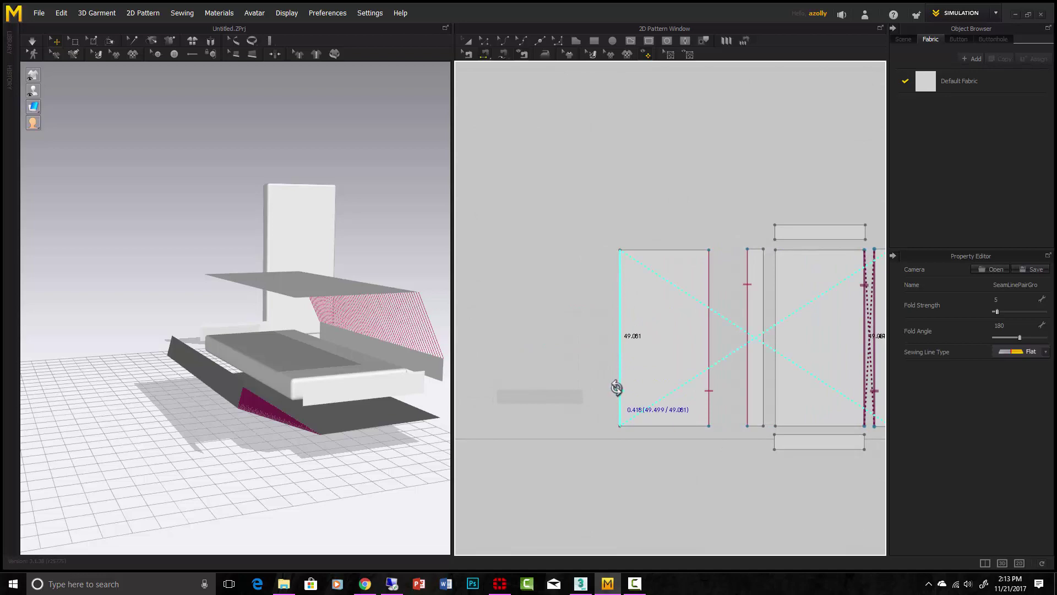
click(619, 363)
right_drag(355, 342, 272, 396)
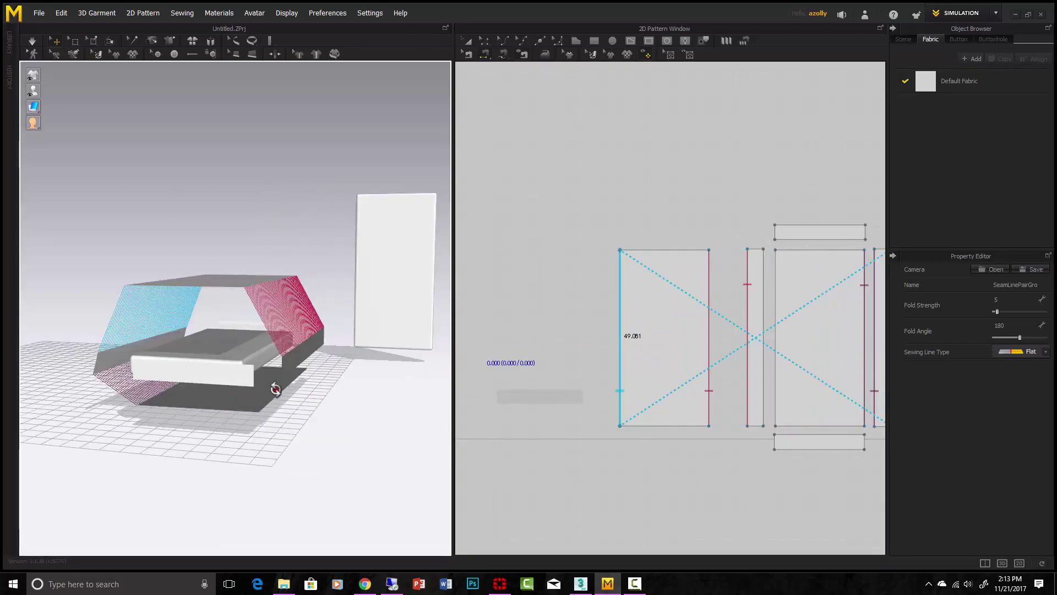
- Segment-sew the second rectangle's remaining long edge to the facing free edge of the long strip between the two rectangles
click(275, 390)
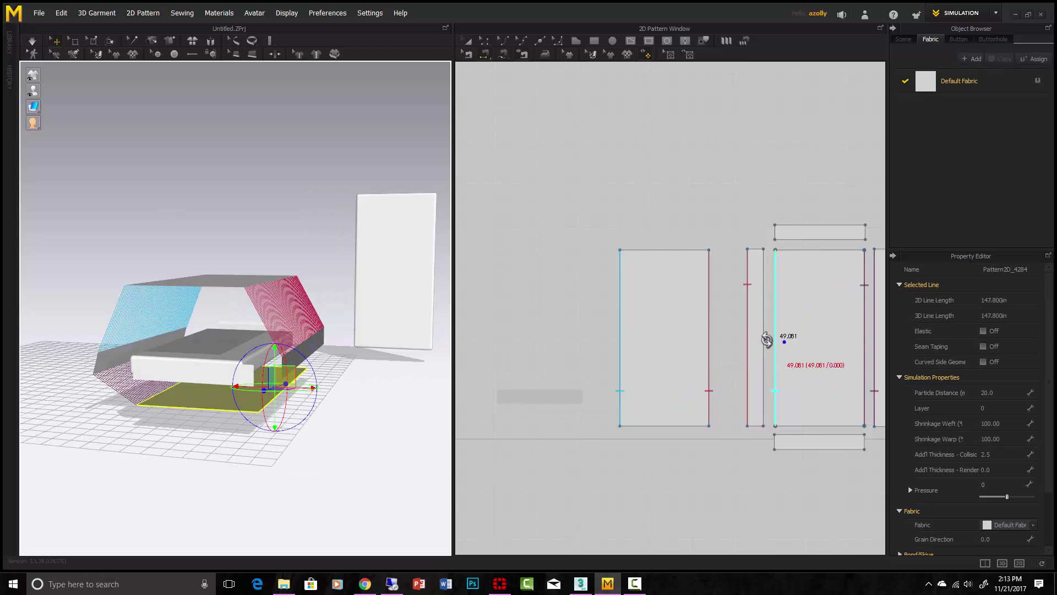
right_drag(765, 342, 662, 337)
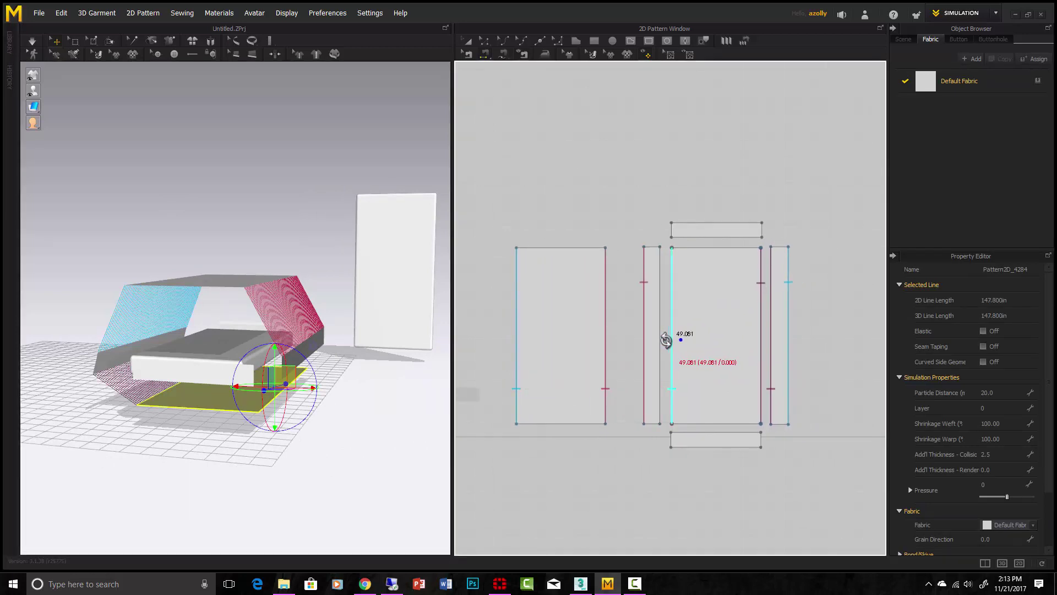
click(308, 354)
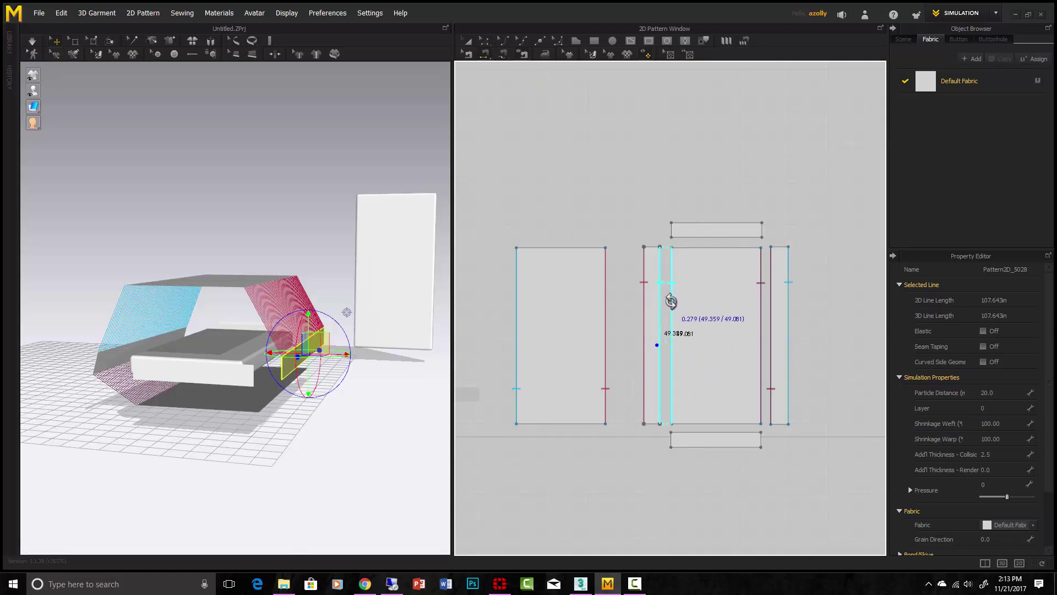
click(670, 388)
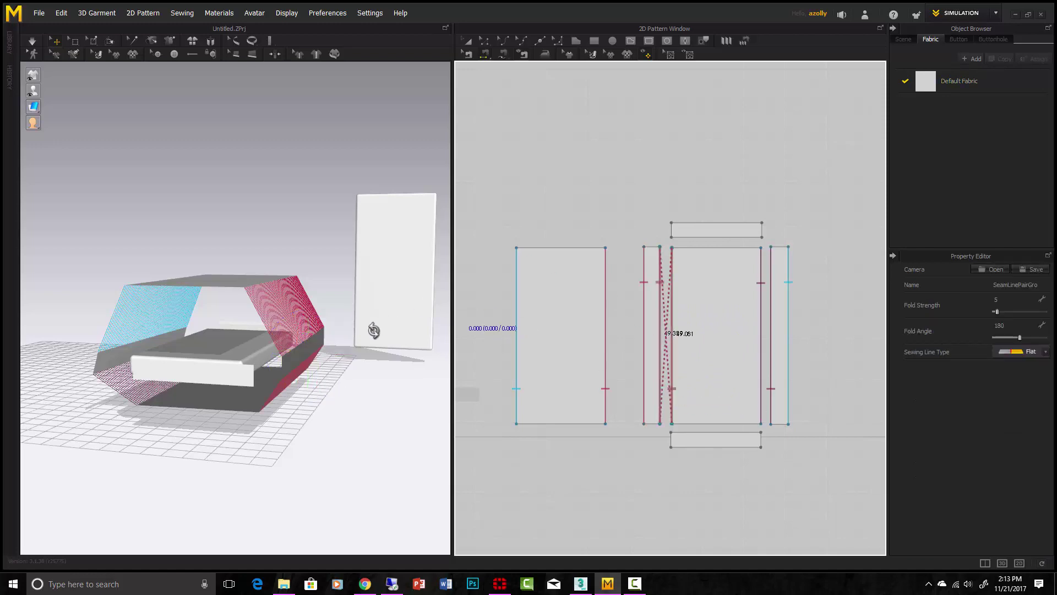
right_drag(371, 323, 301, 408)
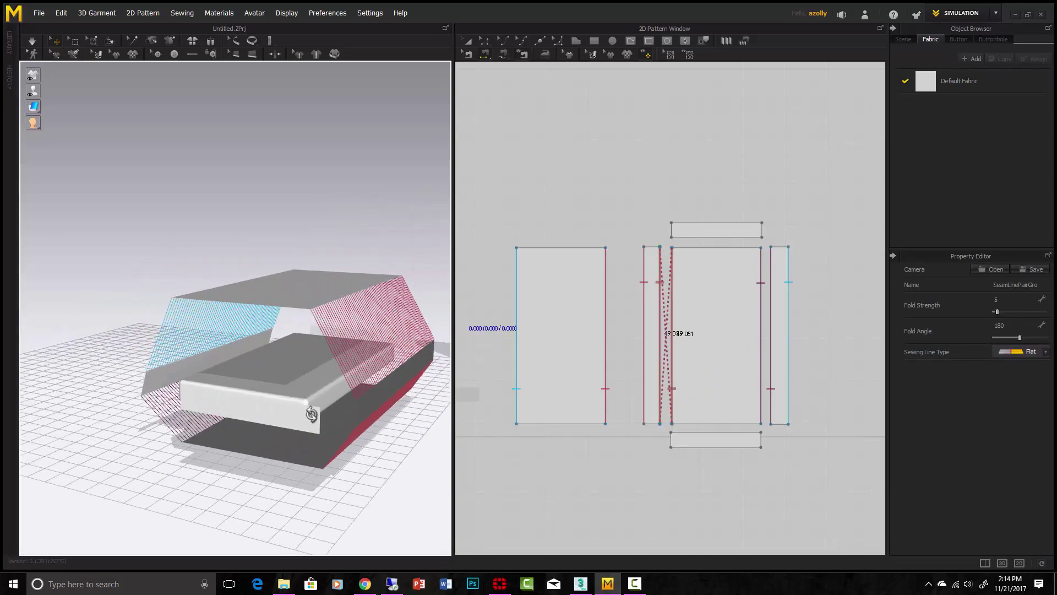
- Segment-sew one end of the lower short strip to the upper end of the long strip between the two rectangles
click(313, 419)
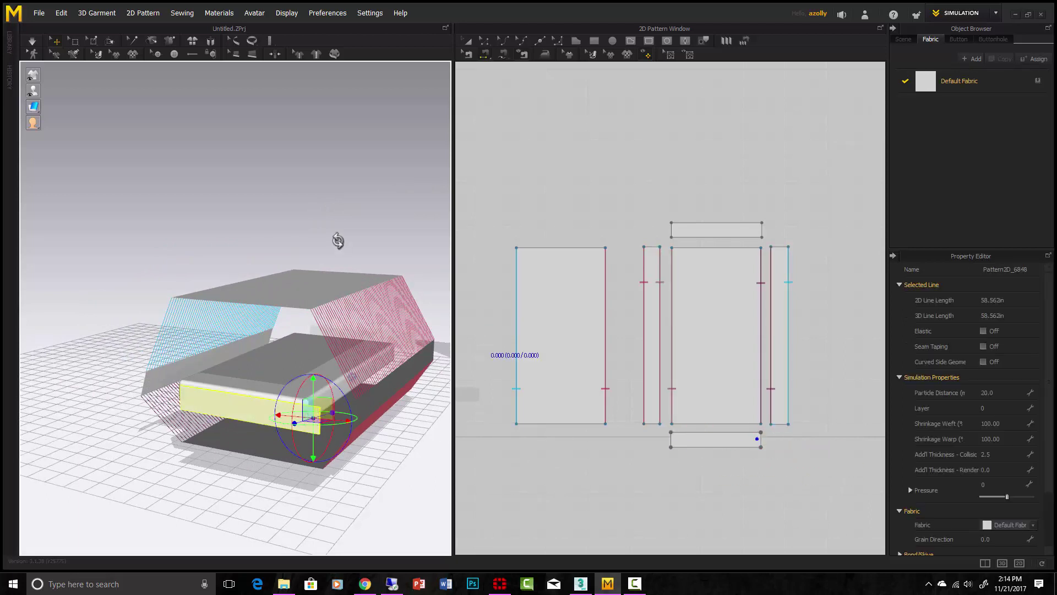
click(352, 424)
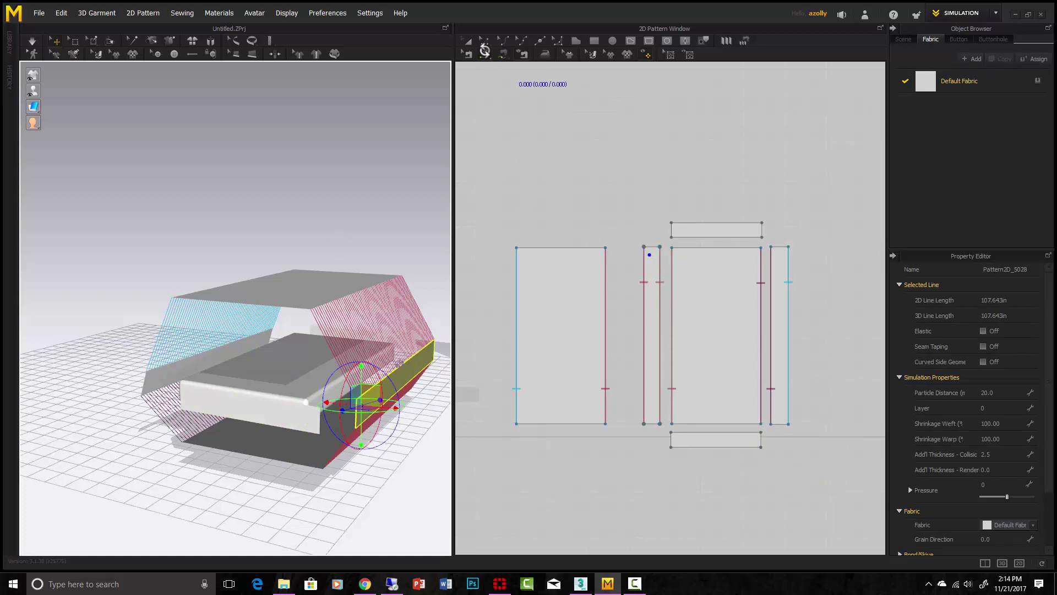
click(760, 439)
click(649, 247)
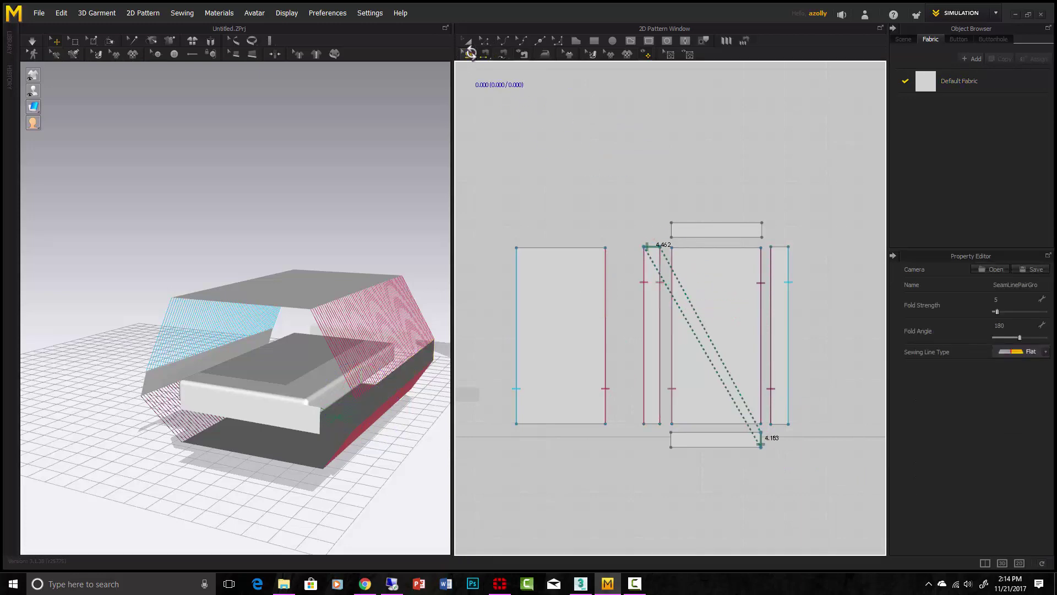
right_drag(419, 435, 327, 417)
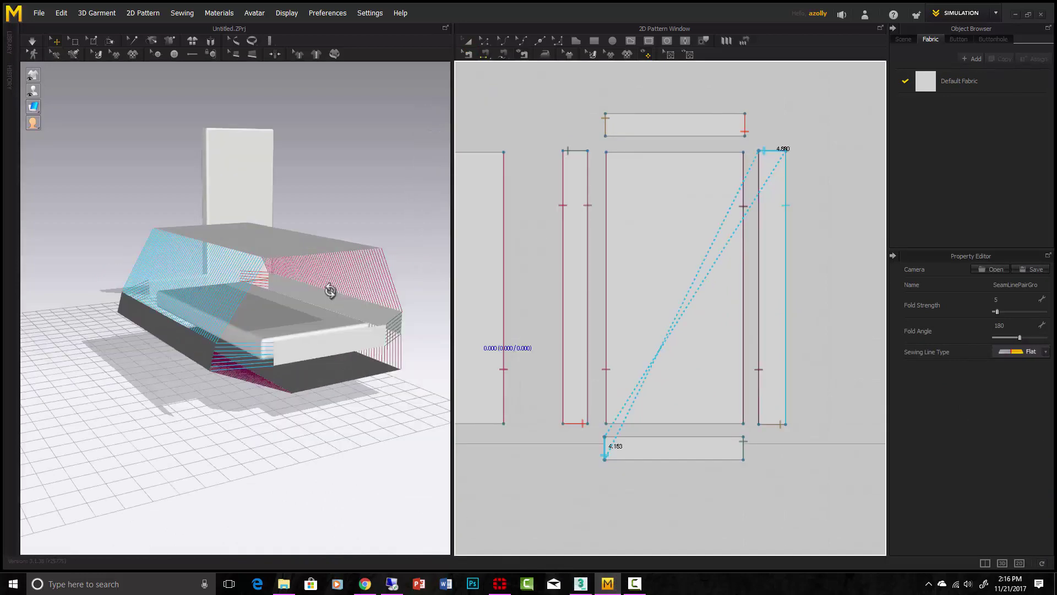
- Inspect the corner and end seams of the cushion cover in 3D and in the pattern layout
right_drag(332, 292, 226, 311)
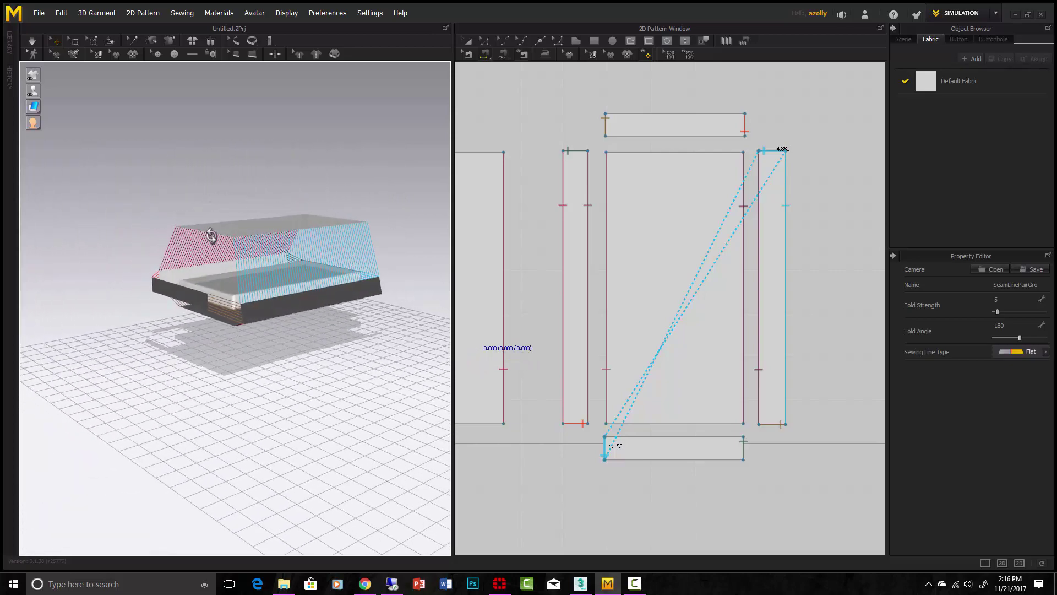
click(195, 227)
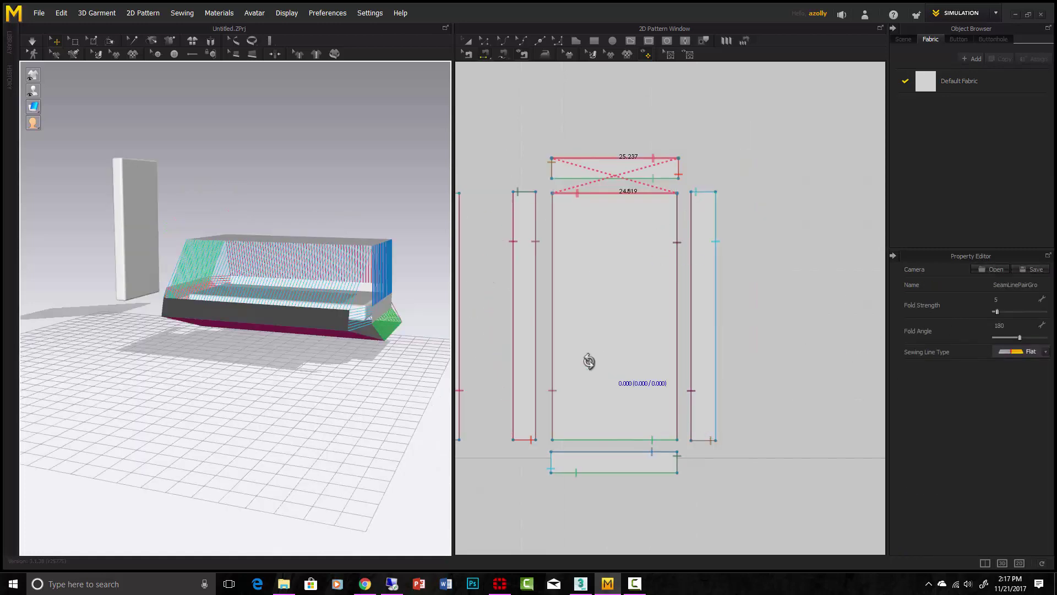
drag(588, 361, 447, 348)
right_drag(357, 360, 461, 366)
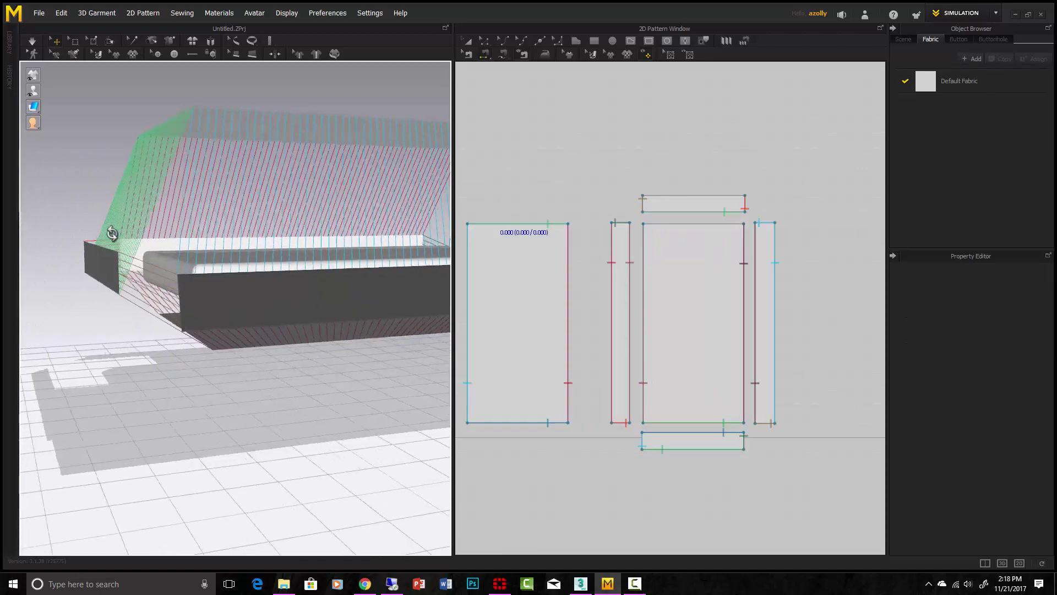
mouse_move(112, 233)
right_down()
mouse_move(130, 234)
mouse_move(121, 238)
right_up()
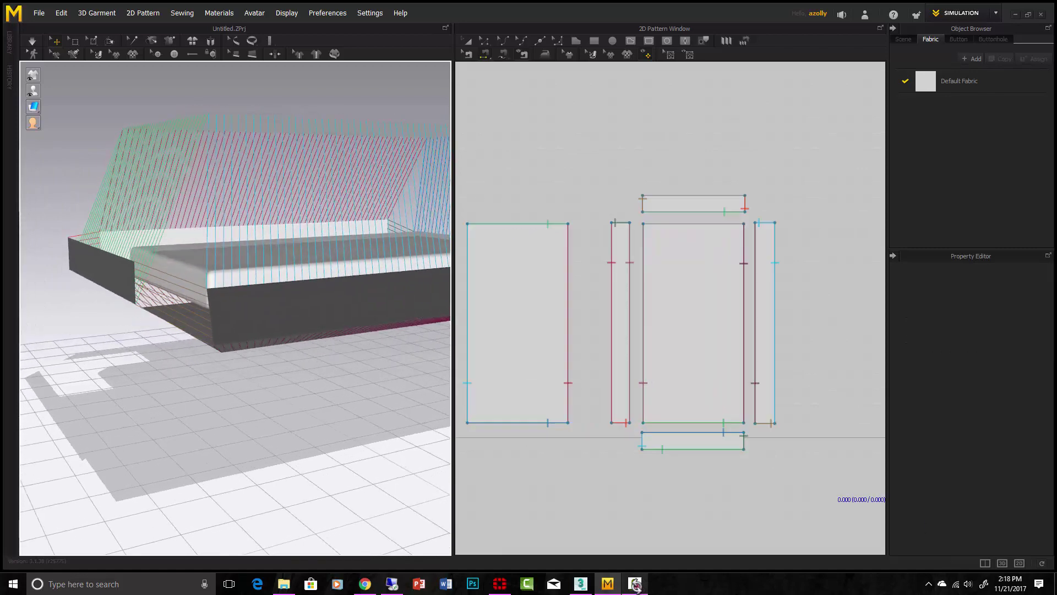
click(635, 584)
click(1005, 539)
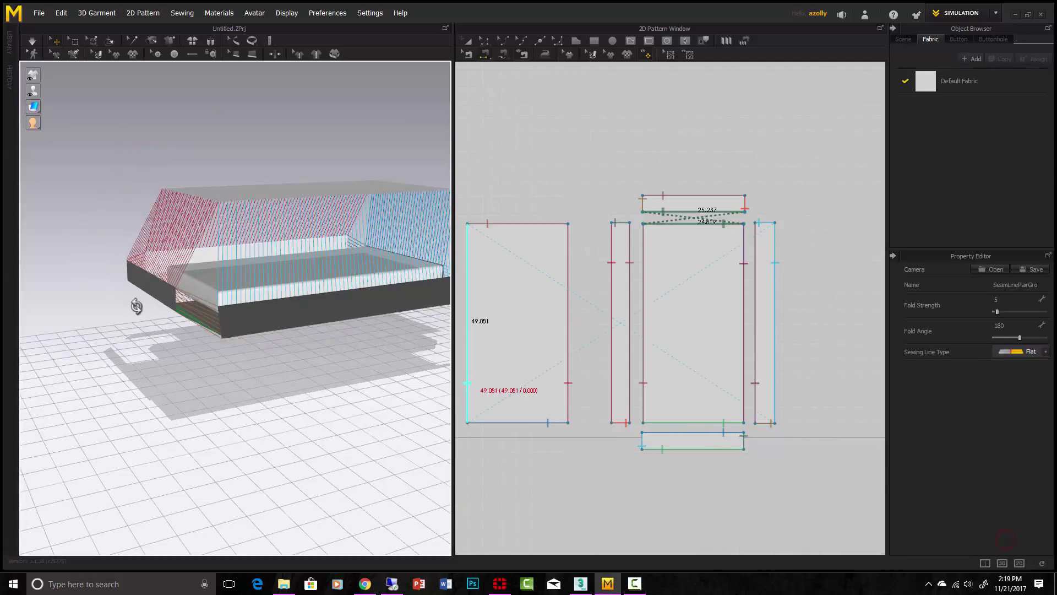
- Run the cloth simulation on the fully sewn cover around the cushion box, stop it and examine the long side strip
right_drag(137, 303, 174, 318)
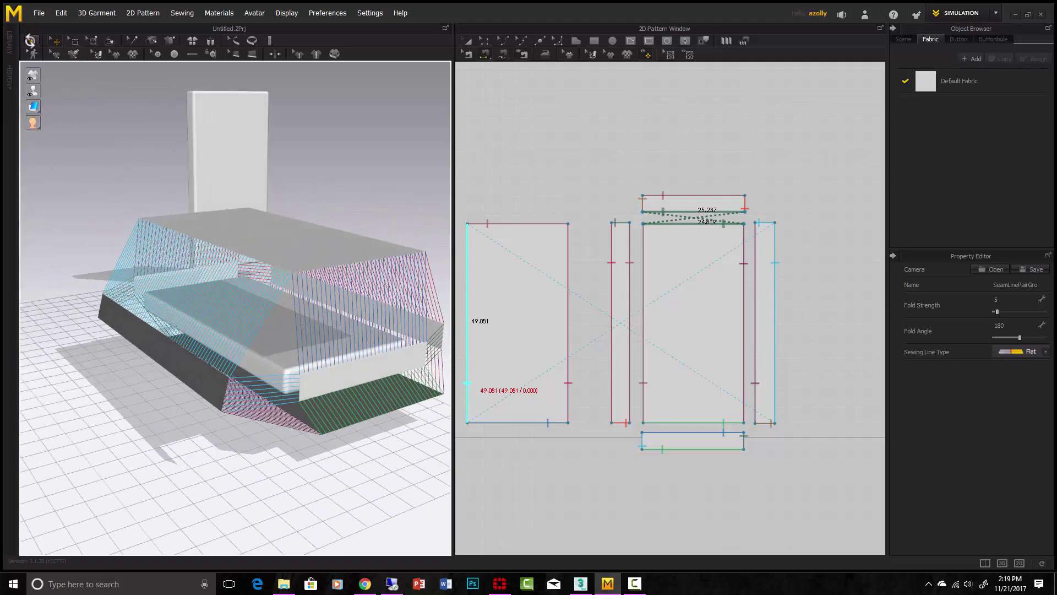
key(space)
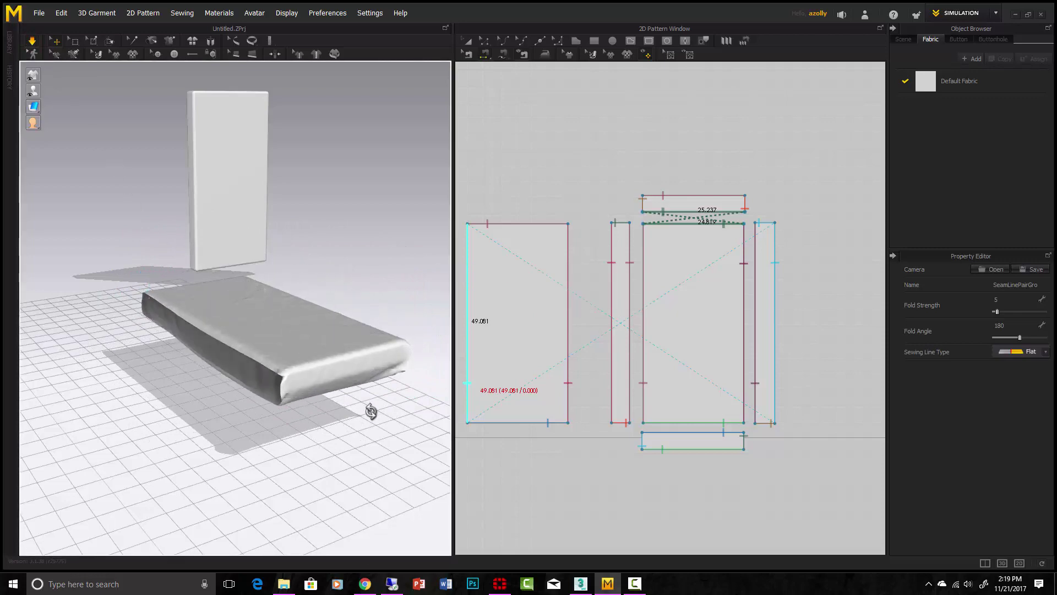
right_drag(371, 411, 288, 324)
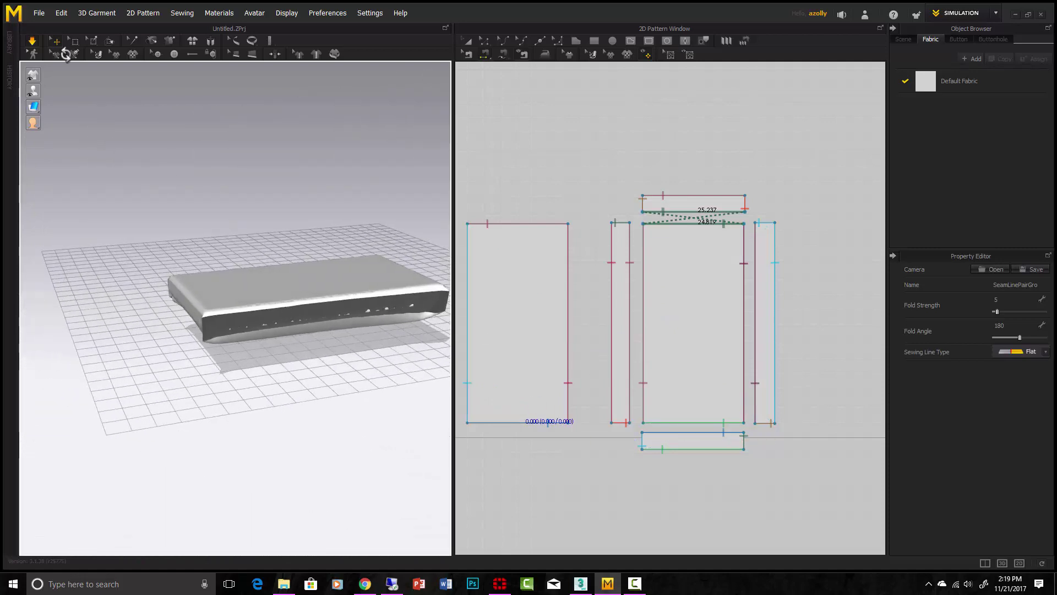
click(56, 42)
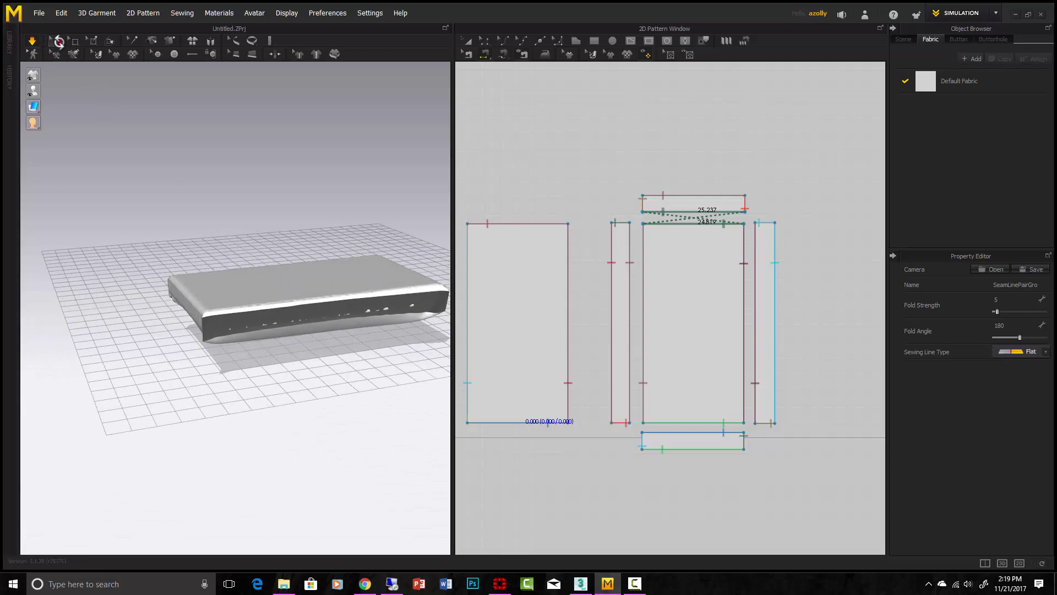
click(370, 310)
right_drag(359, 327, 270, 239)
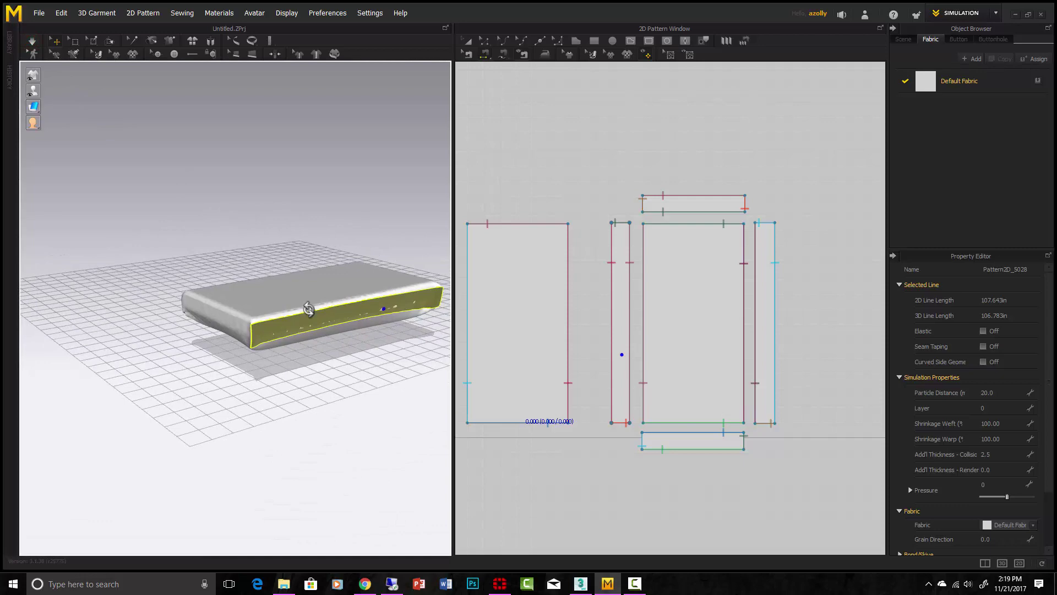
- Undo the simulation of the sewn cover and examine the long side strip and its seams around the cushion box
key(ctrl+z)
scroll(327, 322, down, 1)
key(ctrl+z)
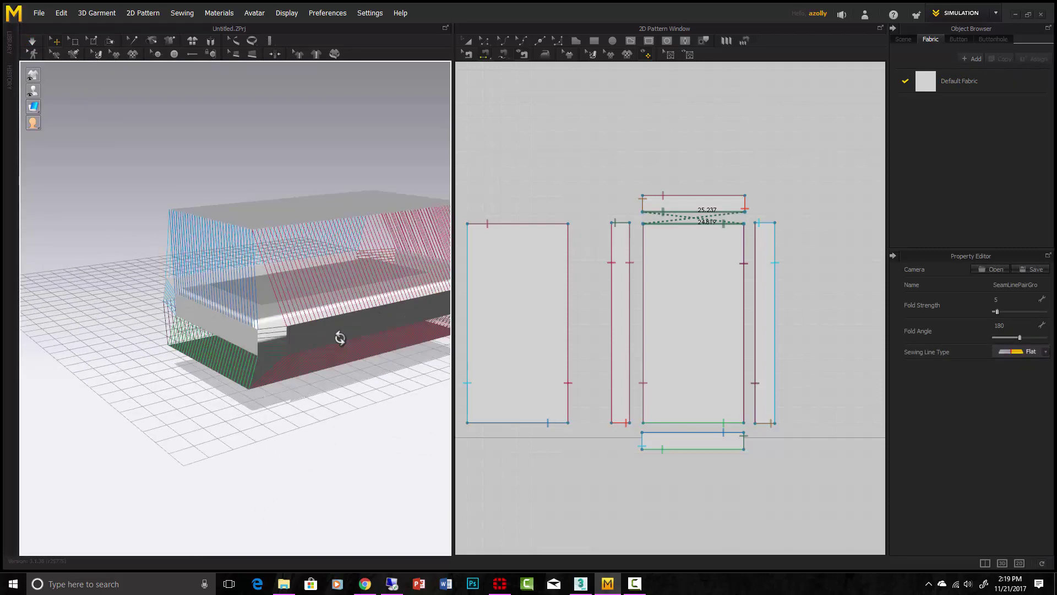
right_drag(337, 337, 210, 325)
click(216, 301)
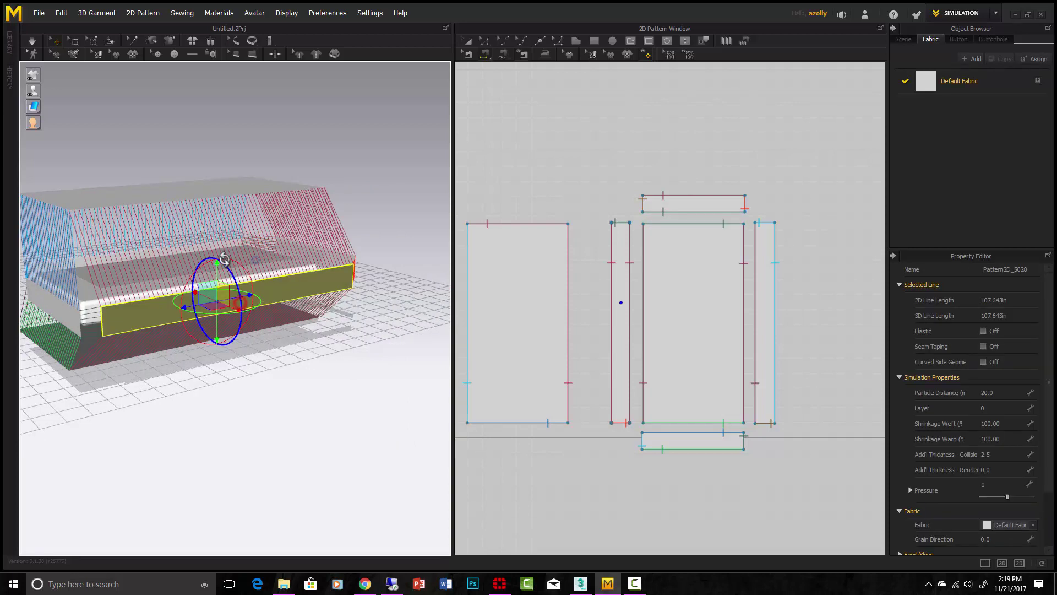
drag(222, 258, 247, 338)
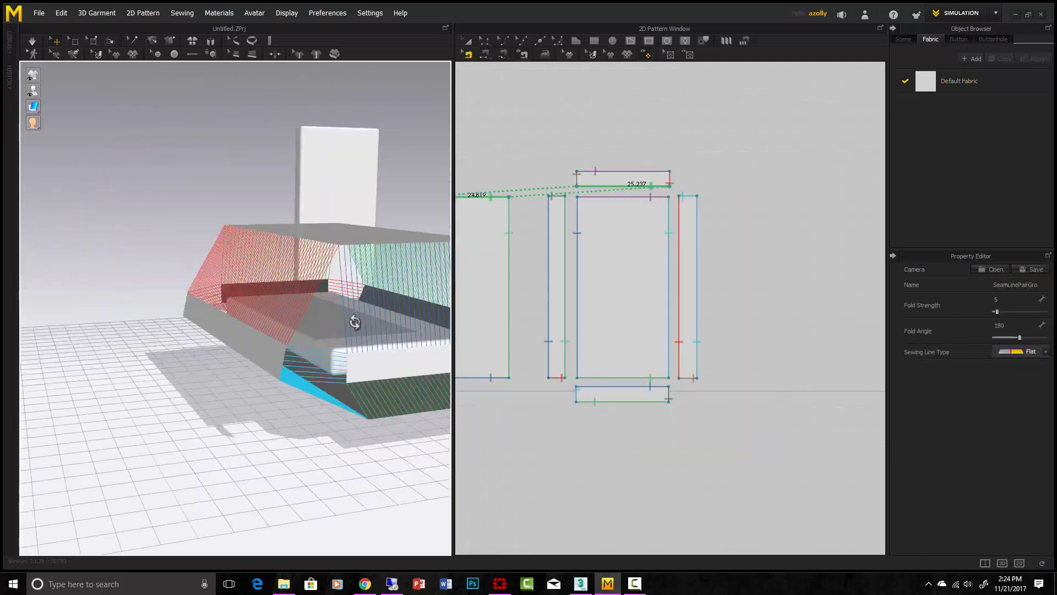
right_drag(355, 322, 264, 388)
right_drag(340, 435, 397, 421)
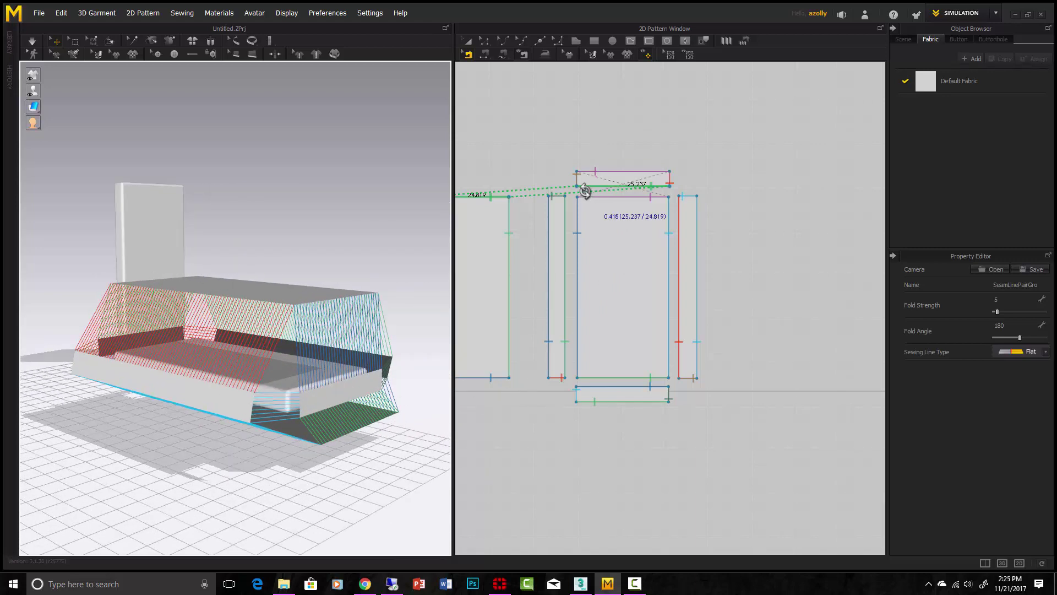
- Simulate the sewn cover so the patterns drape around the cushion box
scroll(538, 297, down, 3)
scroll(554, 337, up, 2)
right_drag(528, 355, 633, 383)
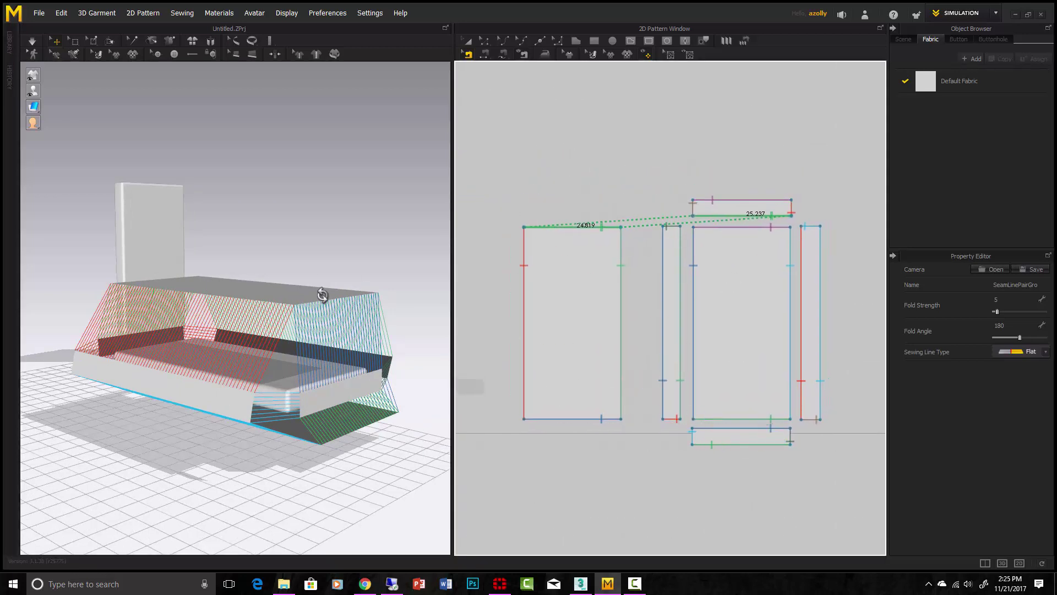
click(33, 40)
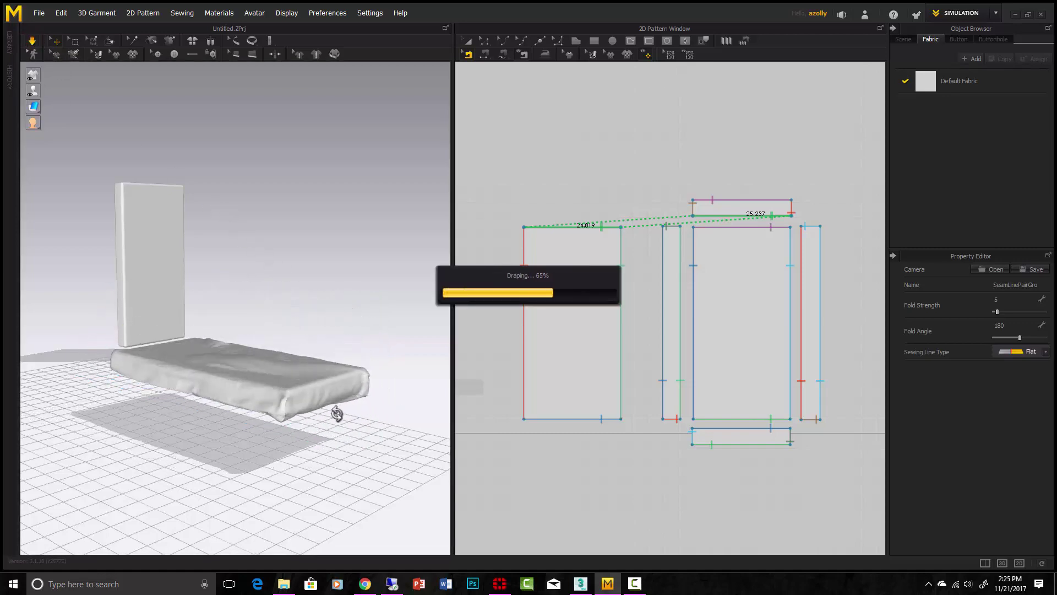
mouse_move(328, 433)
right_down()
mouse_move(203, 418)
mouse_move(285, 401)
mouse_move(467, 435)
mouse_move(323, 427)
right_up()
scroll(565, 313, up, 1)
scroll(589, 314, down, 4)
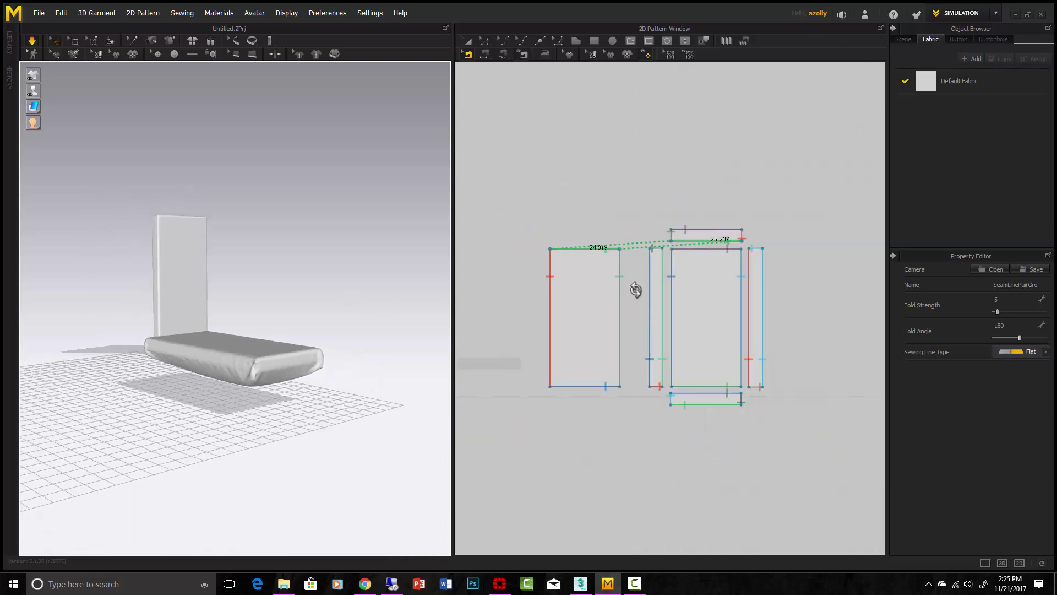
- Select all six cover patterns and set their pressure to -8
click(467, 41)
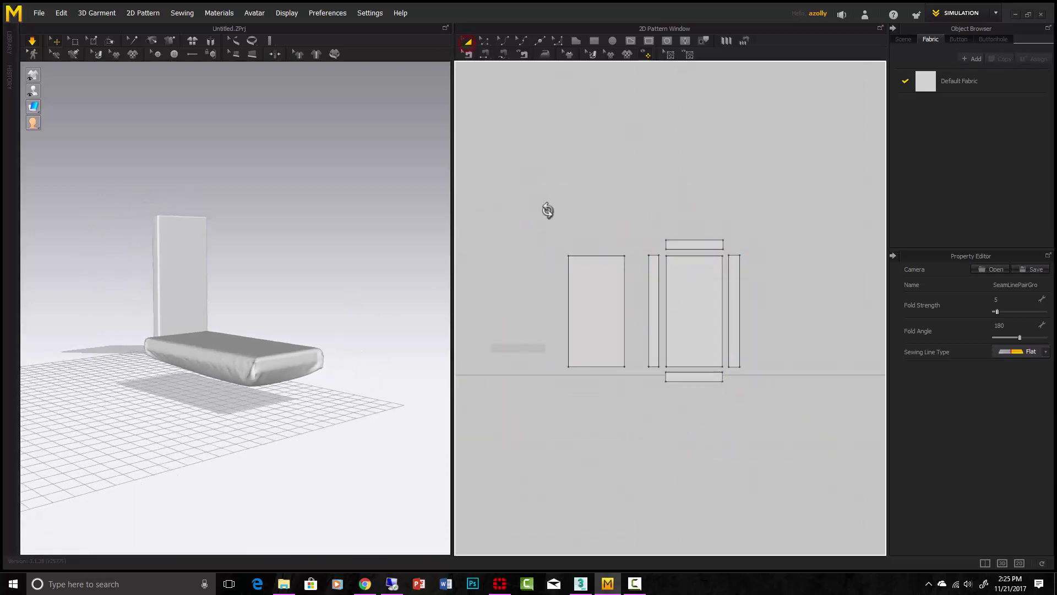
drag(549, 207, 765, 393)
scroll(690, 334, up, 3)
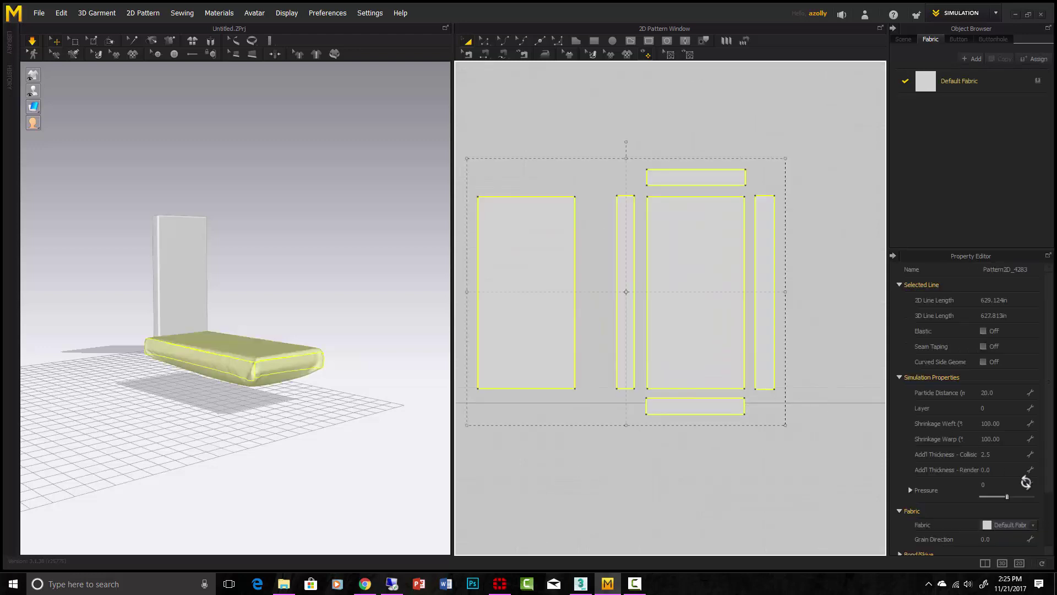
drag(1003, 495, 1000, 495)
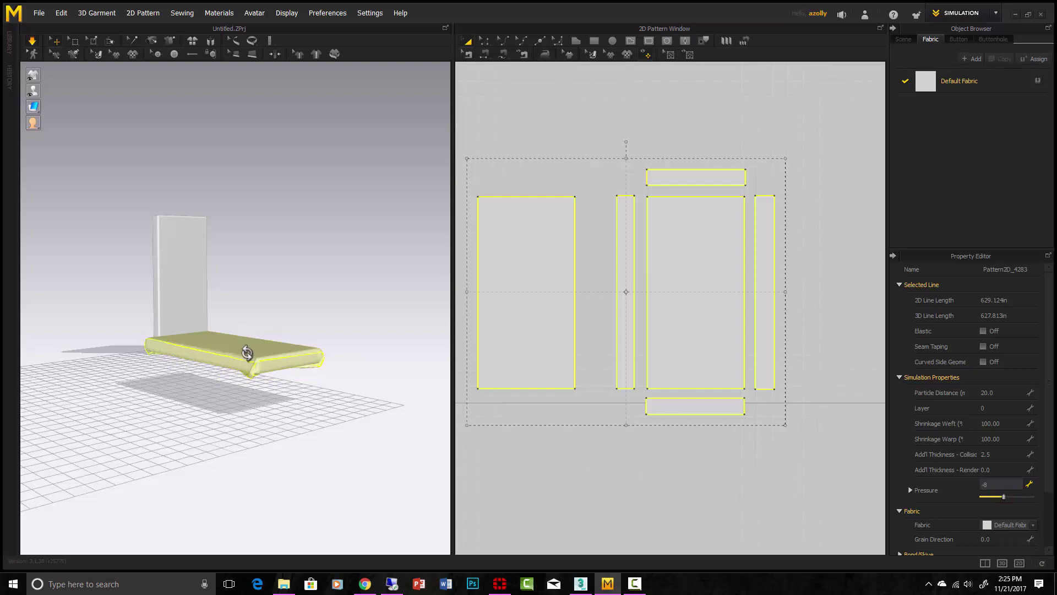
right_drag(252, 360, 748, 488)
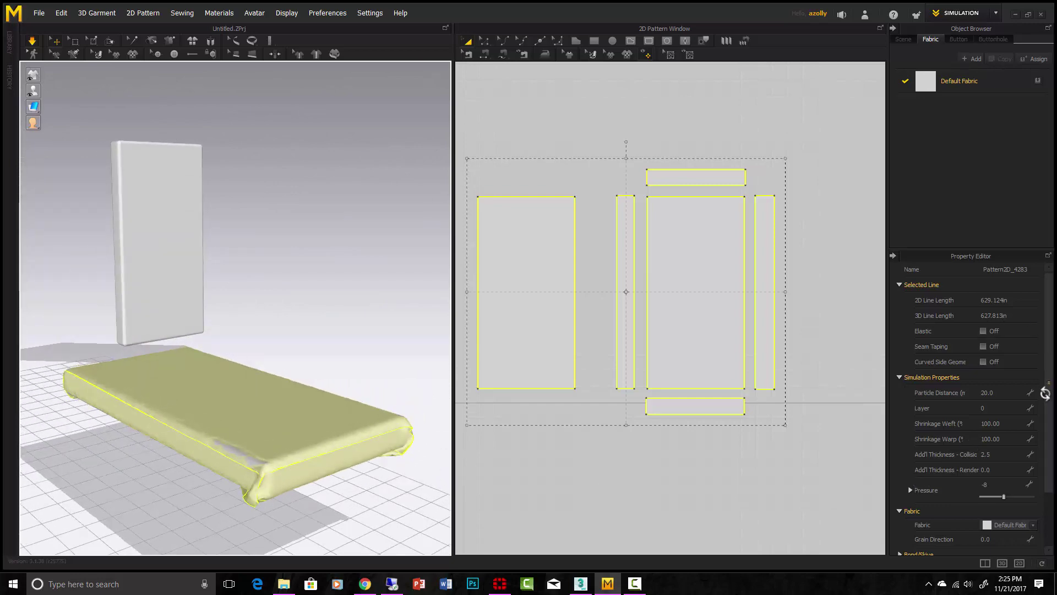
- Set both the weft and warp shrinkage of all selected patterns to 50
mouse_move(1048, 402)
mouse_down()
mouse_move(1048, 375)
mouse_move(1049, 437)
mouse_move(1050, 404)
mouse_up()
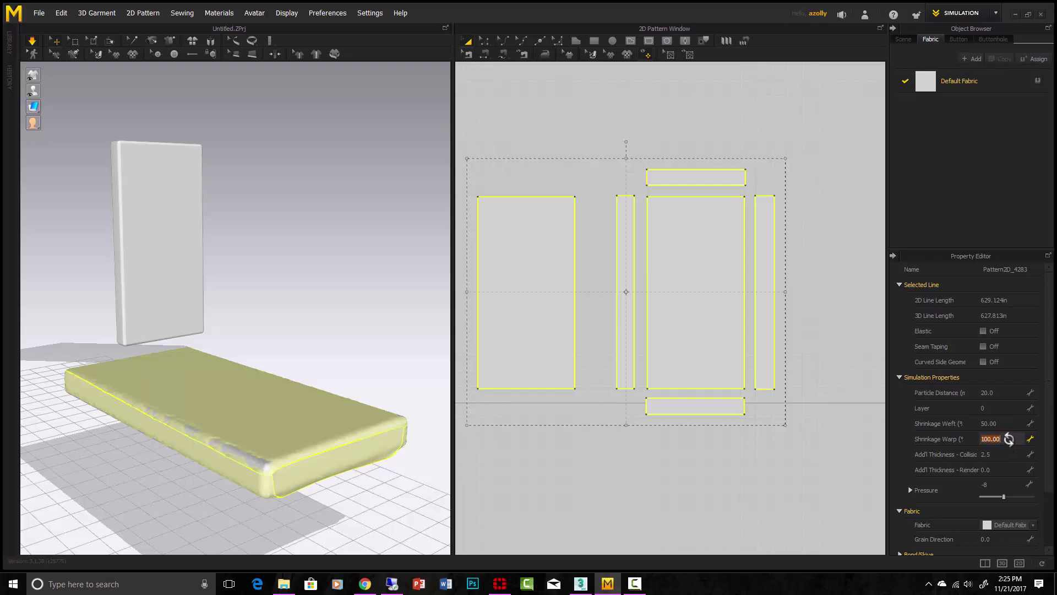
key(Return)
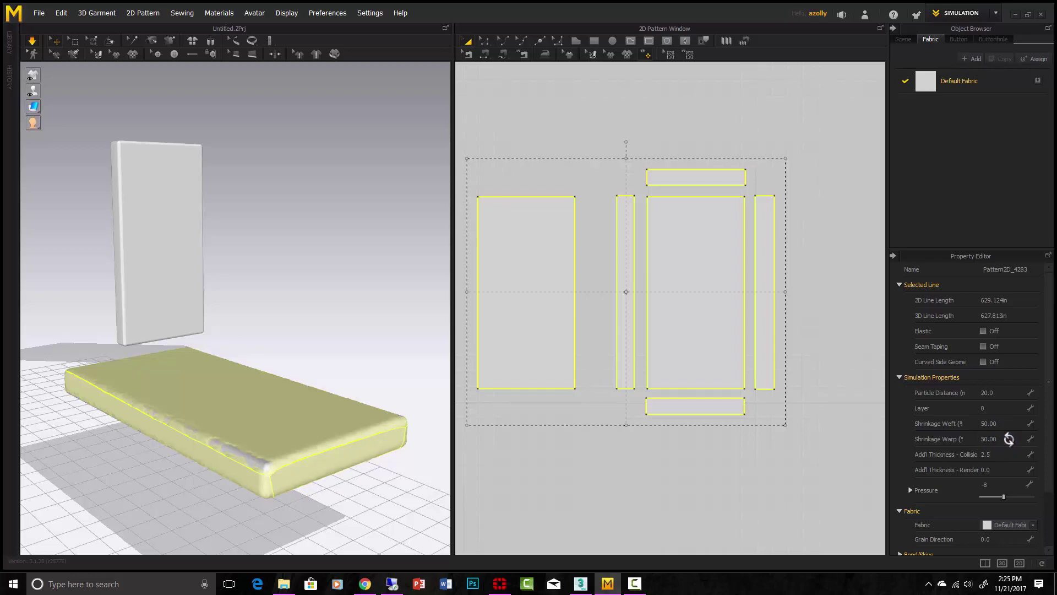
right_drag(309, 342, 340, 371)
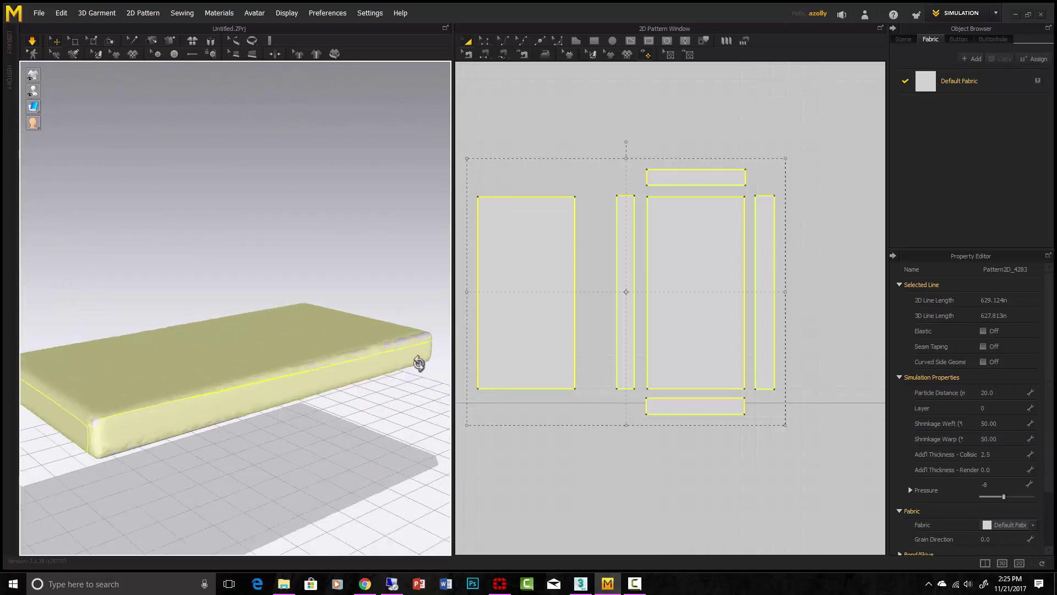
- Pull the fabric at the cushion's exposed upper corner to work it over the box during the simulation
right_drag(413, 364, 238, 398)
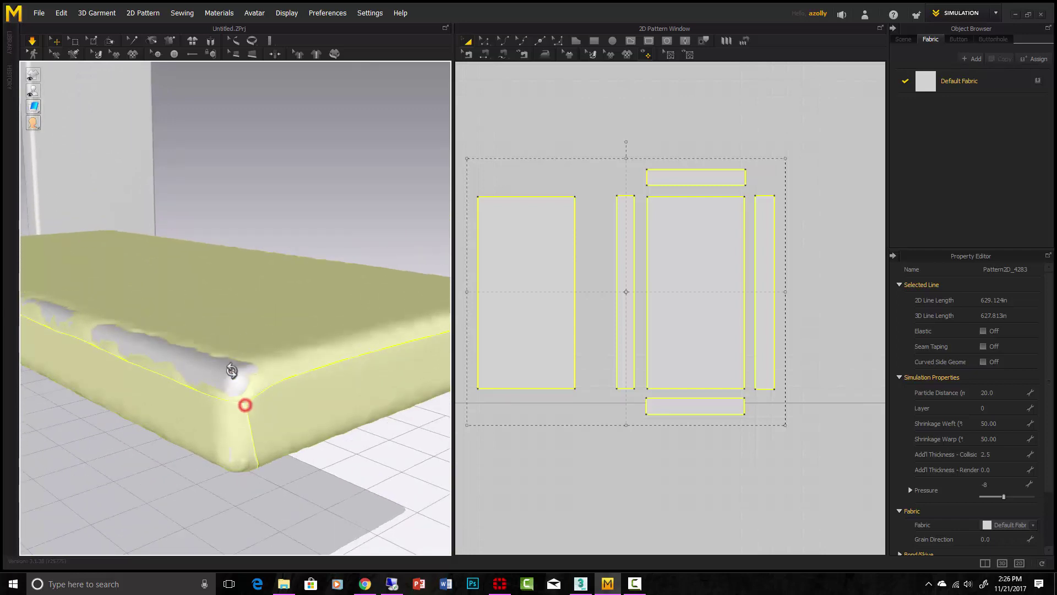
drag(245, 405, 233, 370)
right_drag(235, 385, 241, 422)
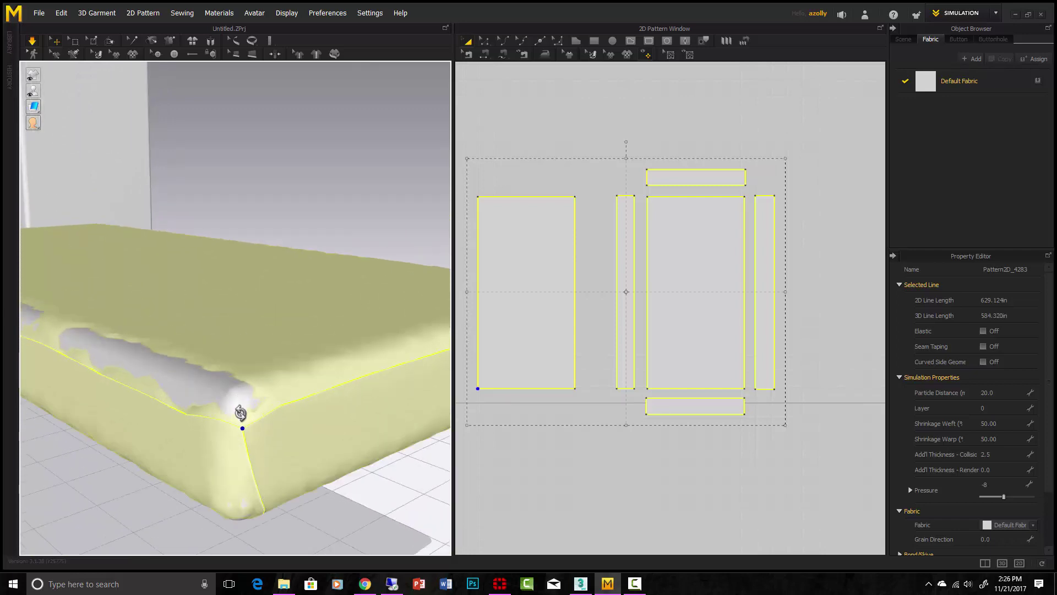
drag(241, 427, 221, 397)
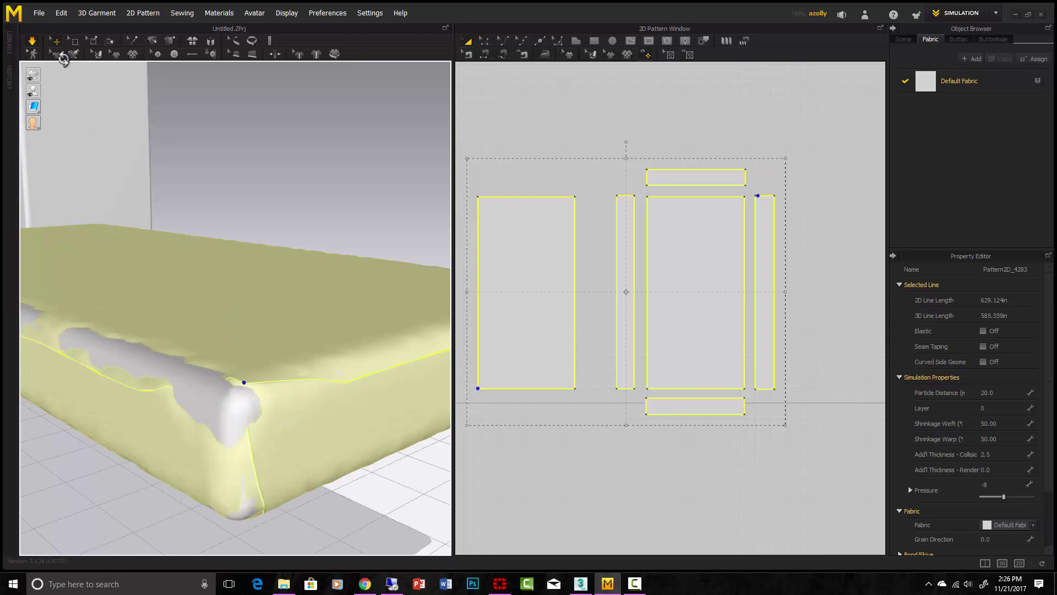
- Use Pin (Box) to pin the fabric at the exposed upper corner and at another upper corner, adjusting it over the cushion
click(93, 41)
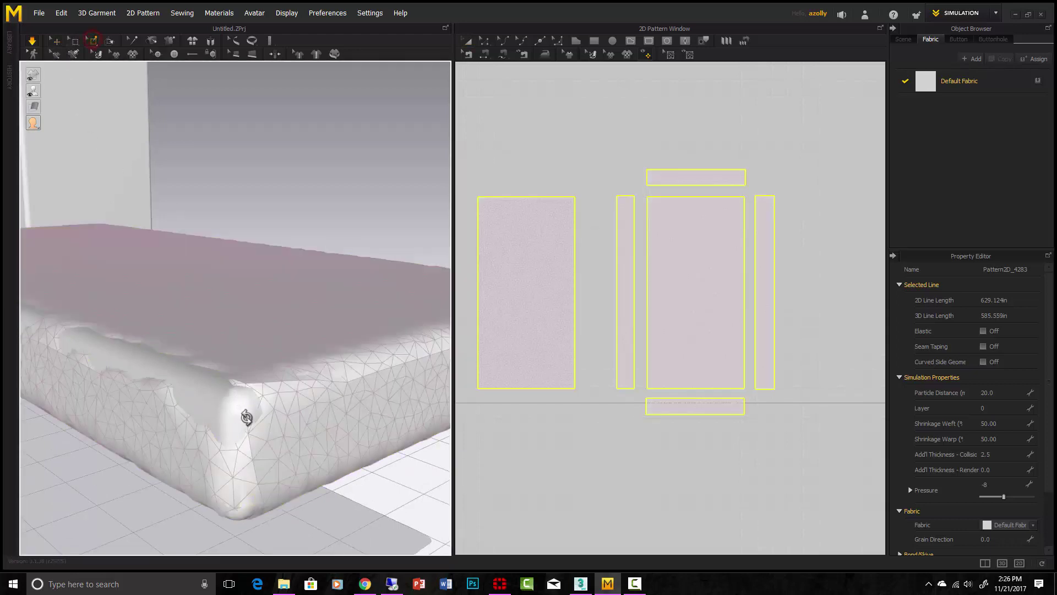
click(246, 384)
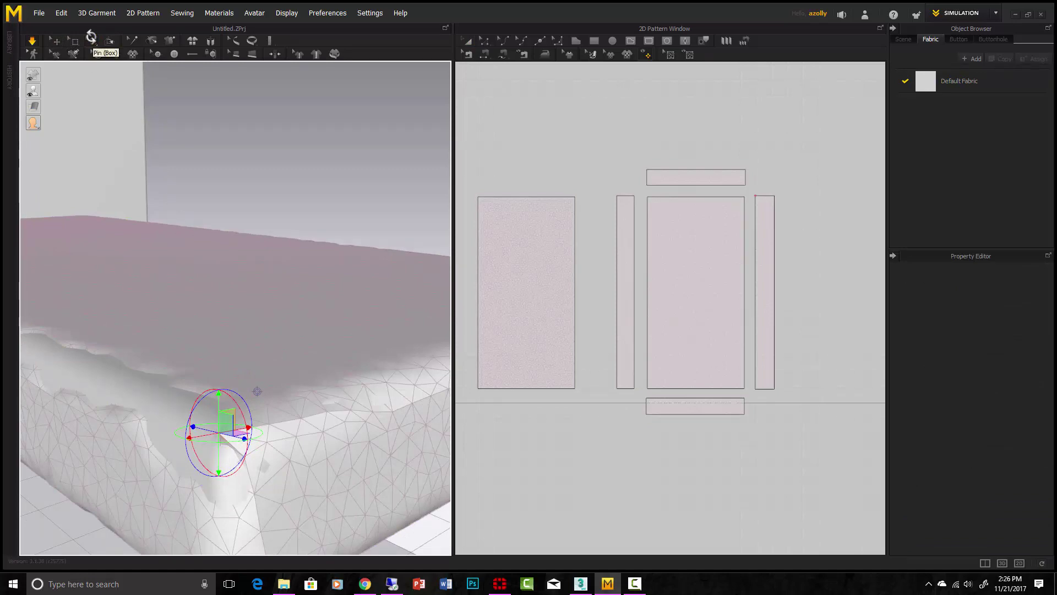
right_drag(159, 116, 264, 313)
right_drag(338, 365, 5, 401)
right_drag(104, 385, 223, 439)
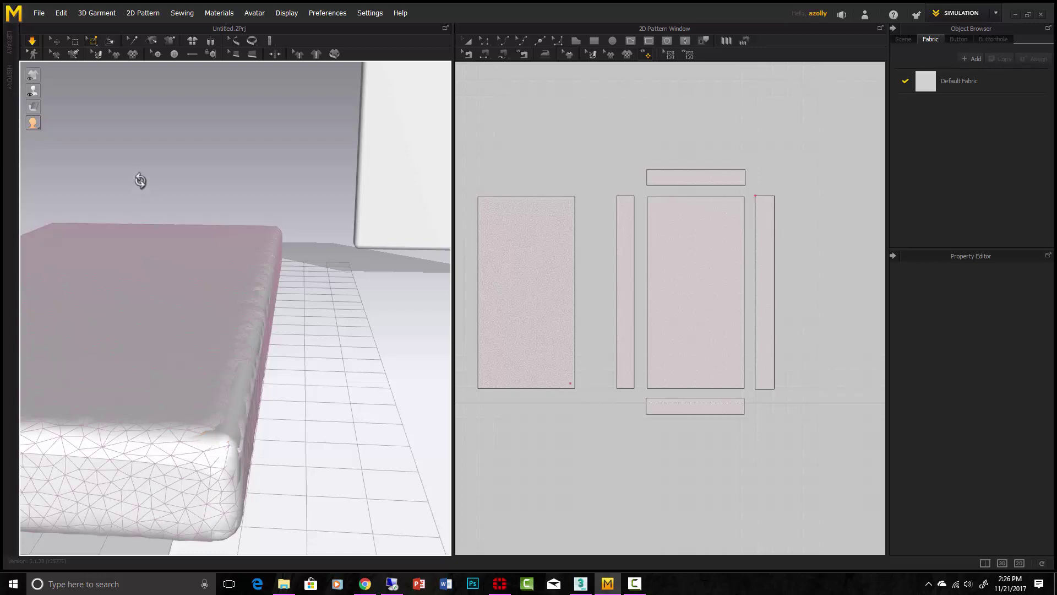
- Pin the fabric at a further upper corner of the cushion and pull it into place over the box
mouse_move(261, 304)
right_down()
mouse_move(328, 307)
mouse_move(431, 370)
mouse_move(316, 371)
mouse_move(233, 305)
right_up()
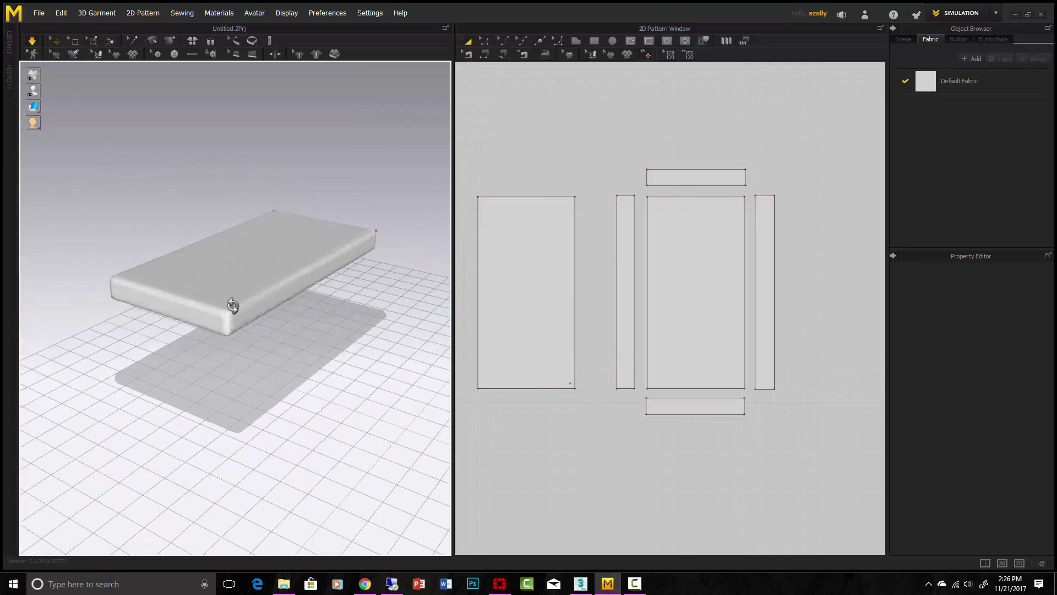
scroll(227, 316, up, 3)
scroll(214, 337, up, 2)
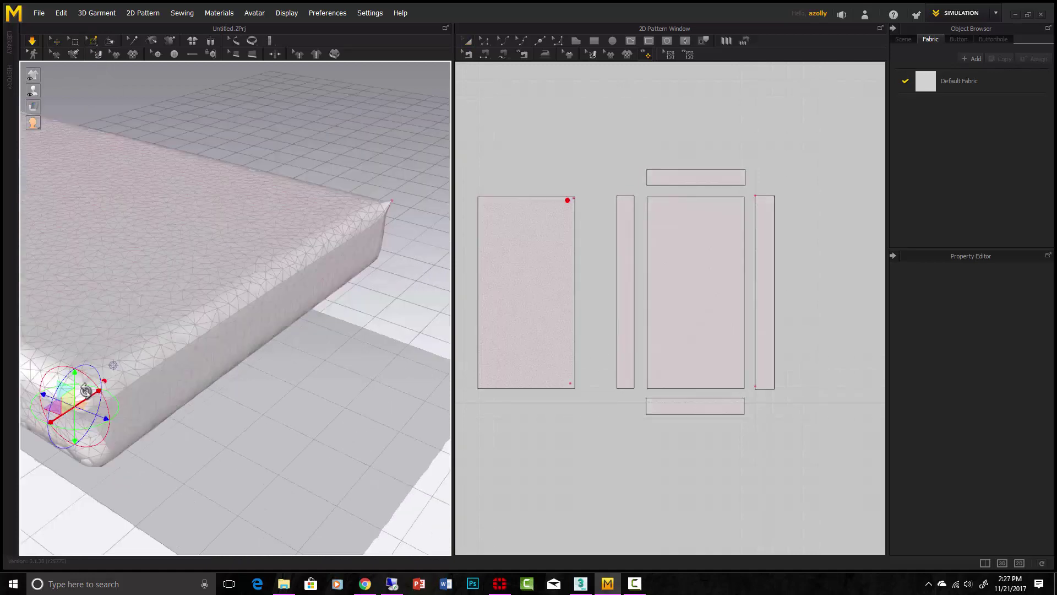
scroll(158, 415, down, 2)
right_drag(158, 415, 161, 255)
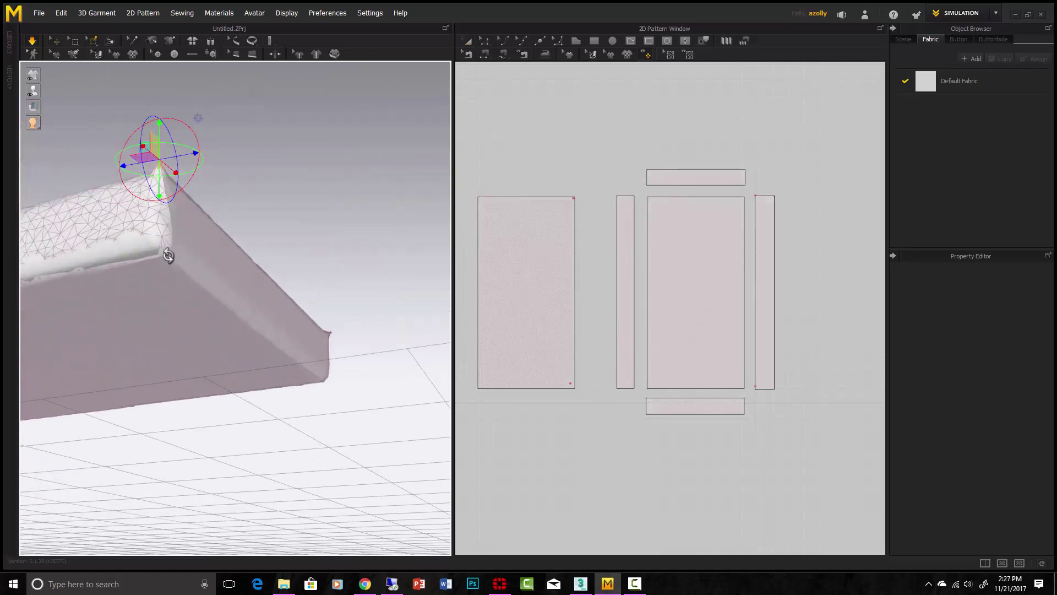
- Pin the underside fabric where the bottom panel meets the end and side strips, and pull it over the cushion's lower corner
click(169, 255)
scroll(170, 253, up, 3)
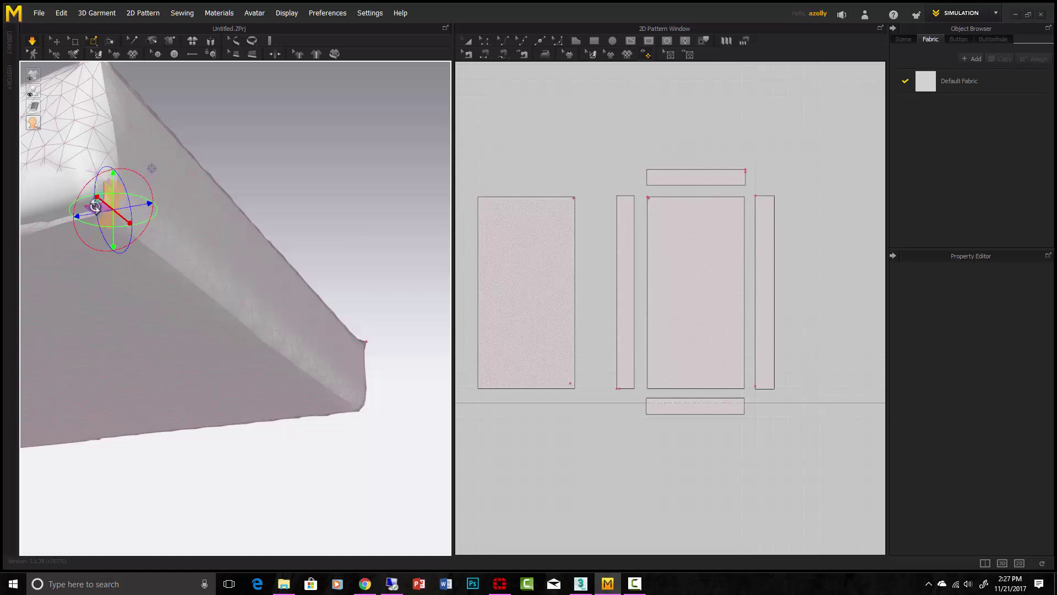
drag(93, 198, 107, 225)
scroll(108, 225, down, 3)
right_drag(118, 240, 49, 85)
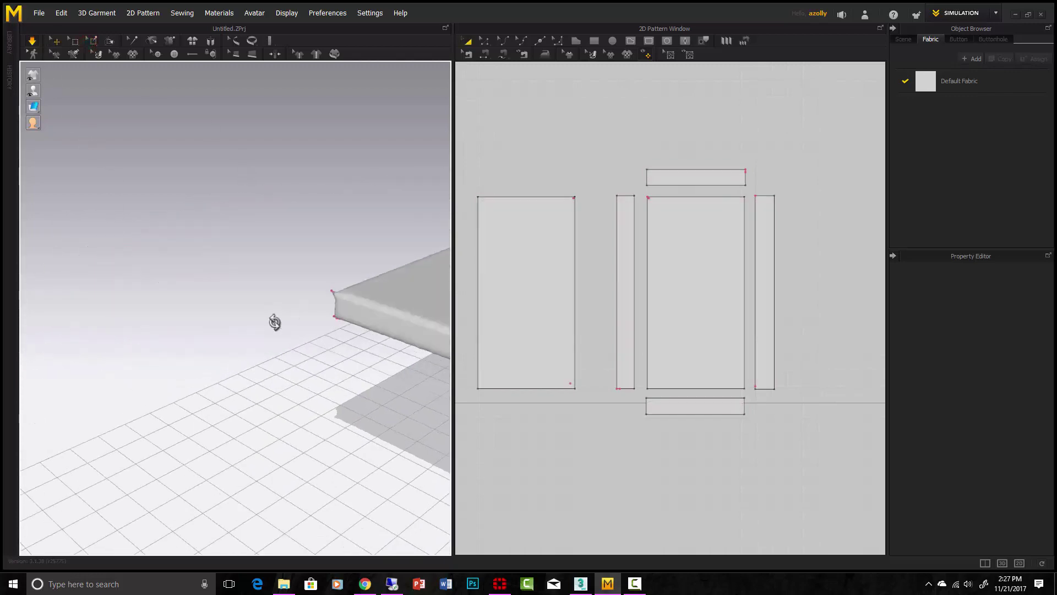
right_drag(276, 323, 245, 362)
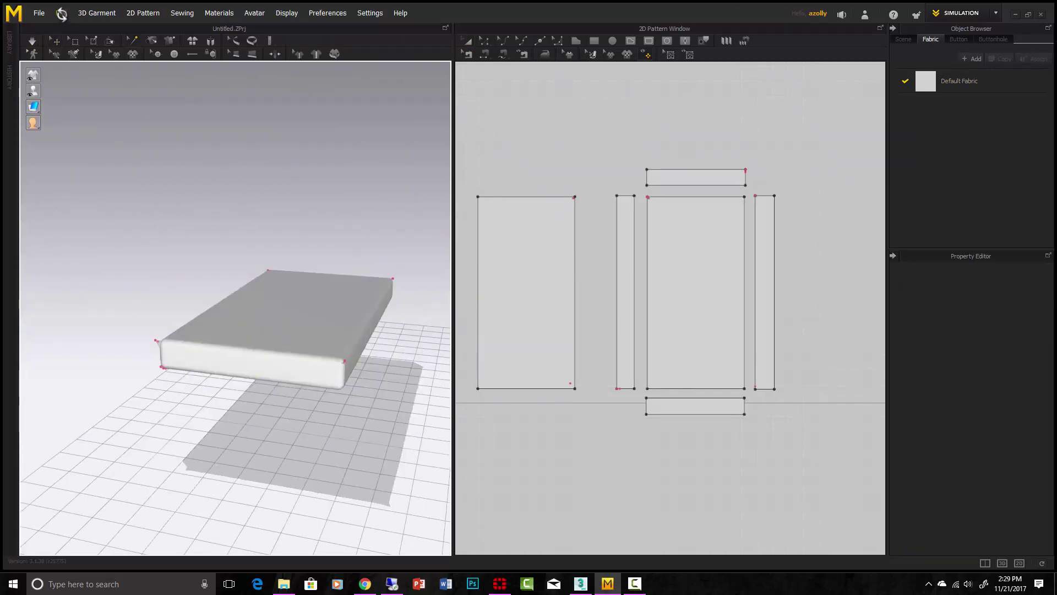
- Delete all pins from the cover, restart the simulation and check the corners of the cushion
click(61, 14)
mouse_move(83, 125)
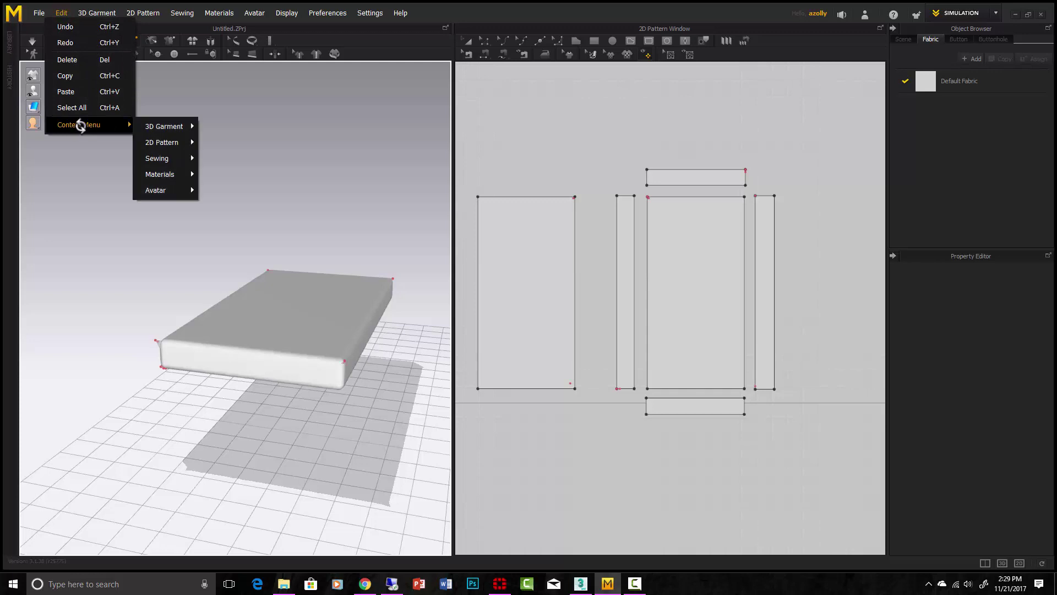
mouse_move(159, 124)
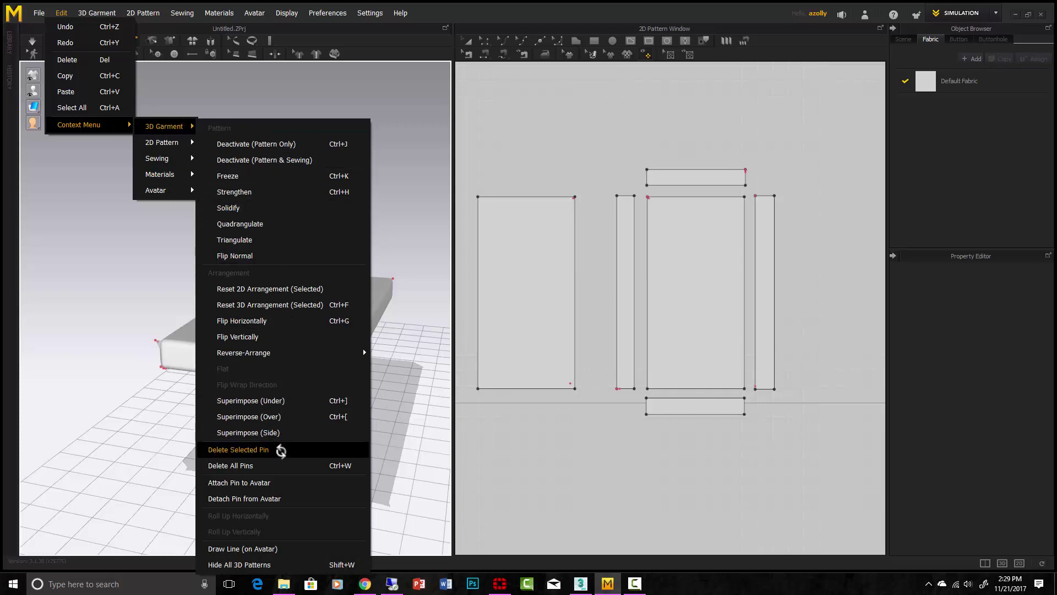
click(273, 466)
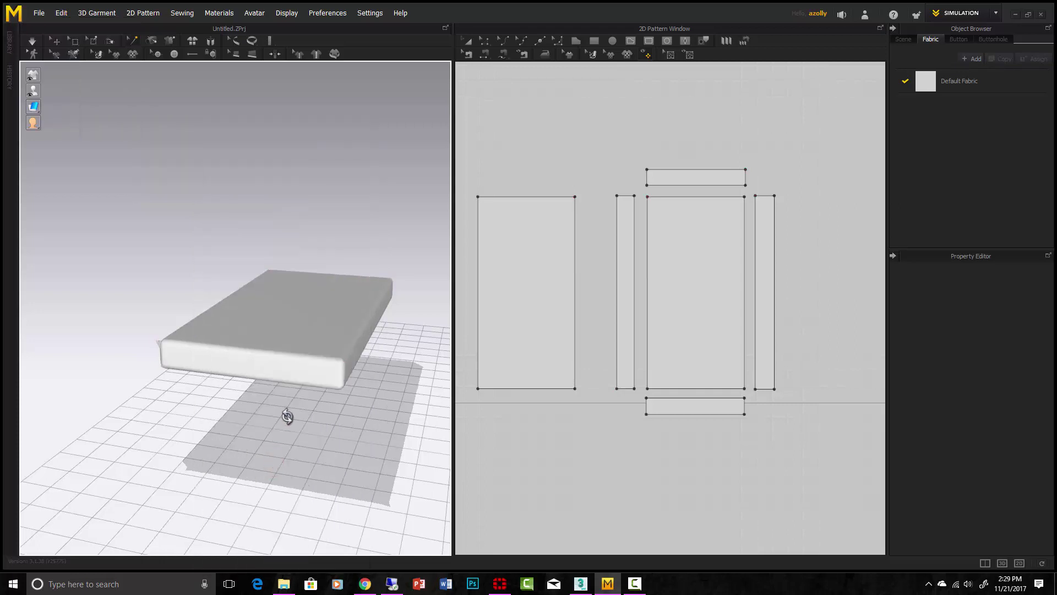
click(32, 41)
scroll(355, 417, up, 10)
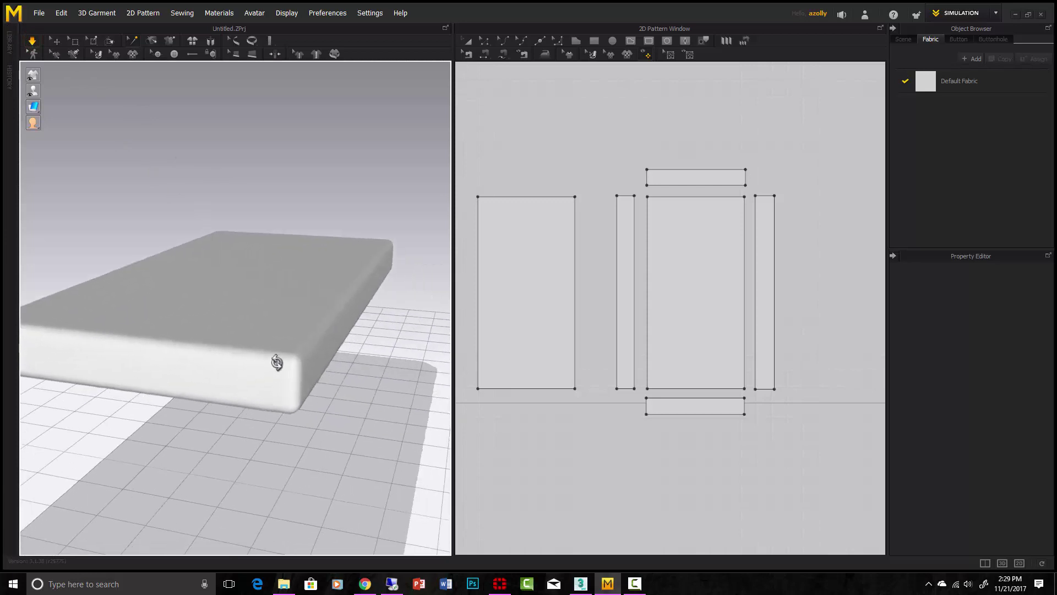
right_drag(291, 391, 766, 319)
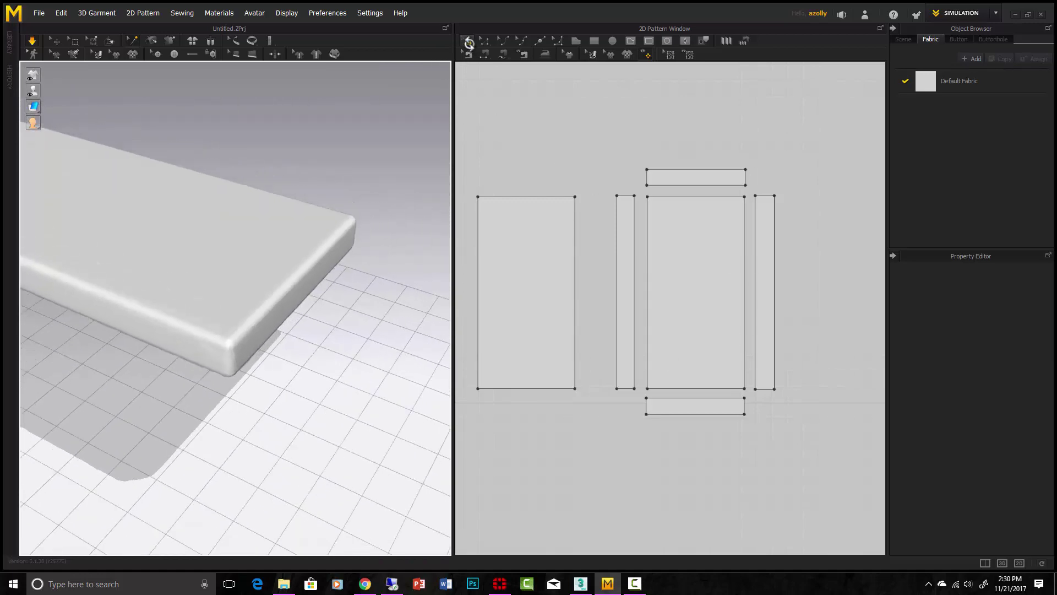
- Set the warp shrinkage of the large rectangle surrounded by the four strips to 100
click(469, 41)
click(529, 246)
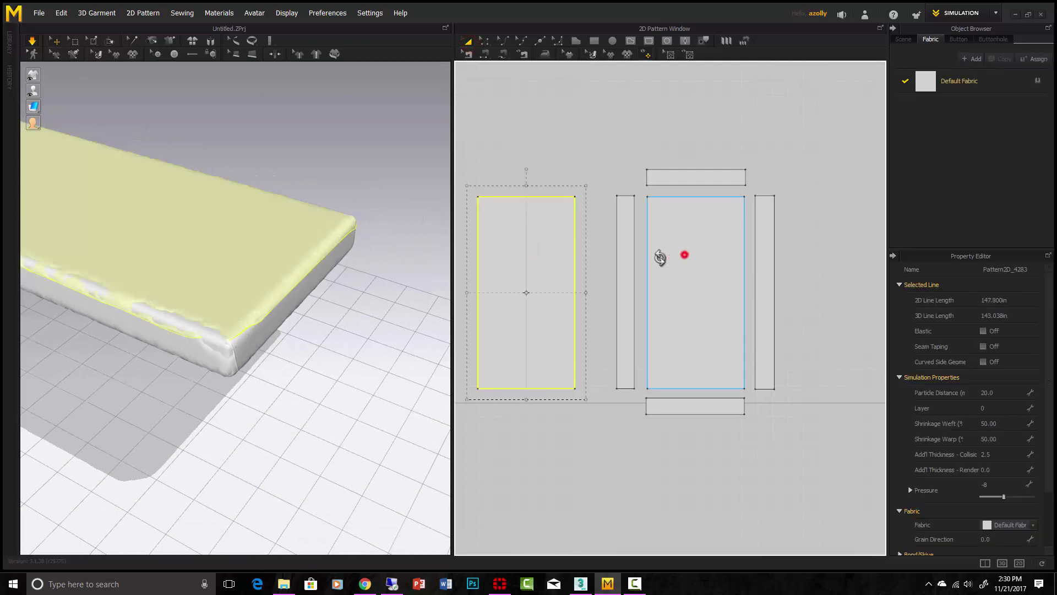
click(626, 221)
click(673, 182)
scroll(682, 240, up, 3)
scroll(708, 265, down, 4)
middle_drag(708, 264, 626, 270)
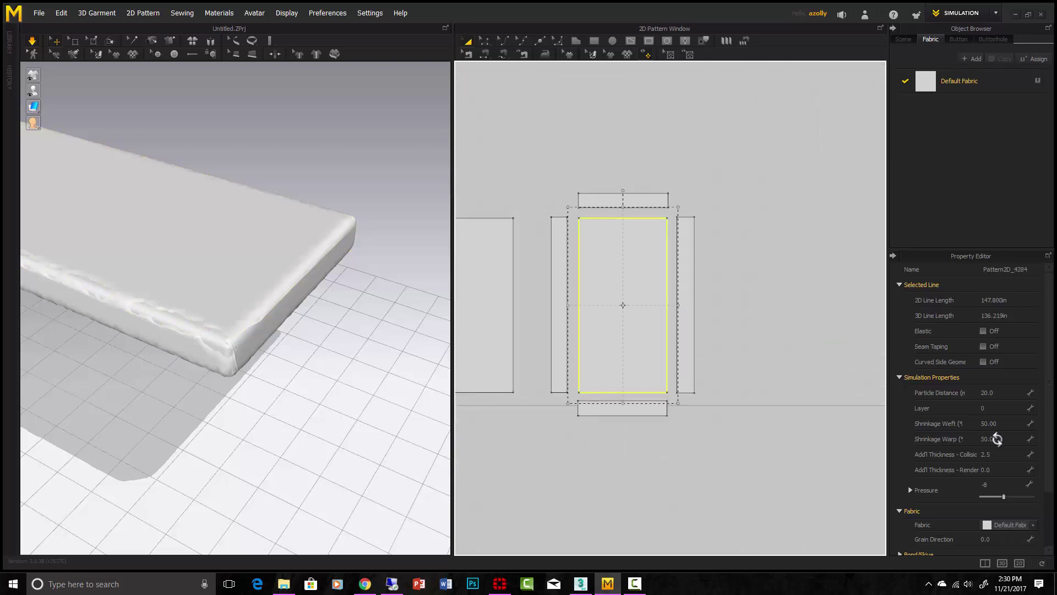
click(998, 439)
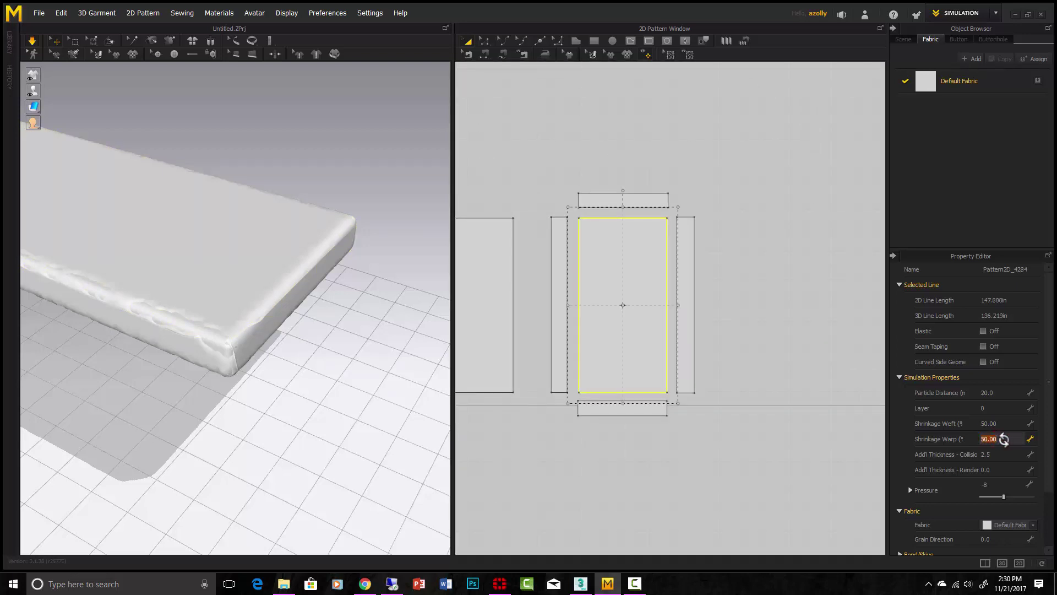
key(Return)
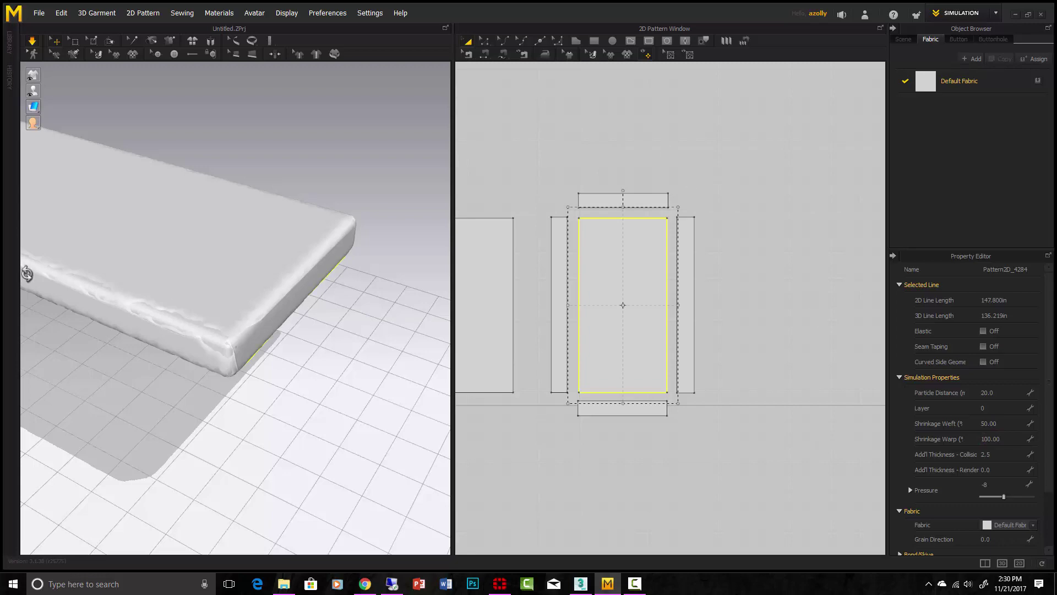
- Lengthen the large panel between the four strips by moving its upper edge out about 1.4 in, and rerun the simulation
right_drag(28, 276, 651, 286)
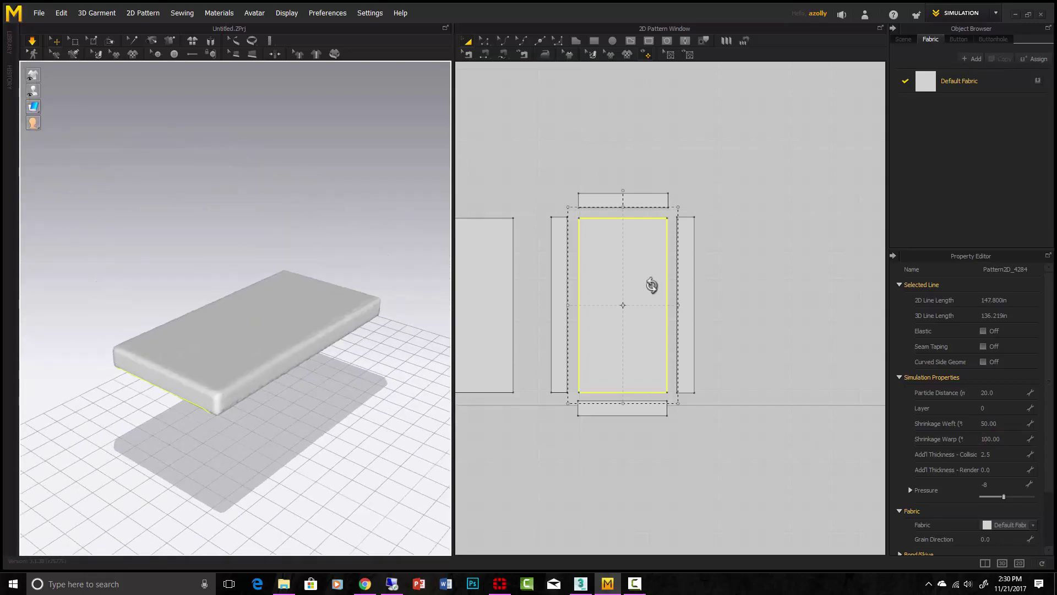
click(485, 42)
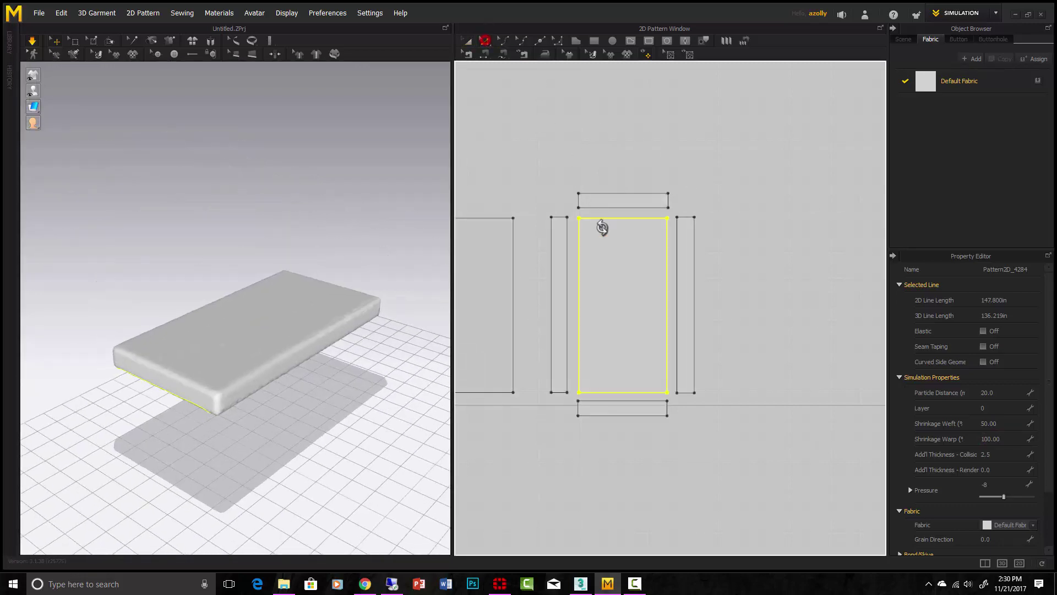
click(641, 216)
click(638, 218)
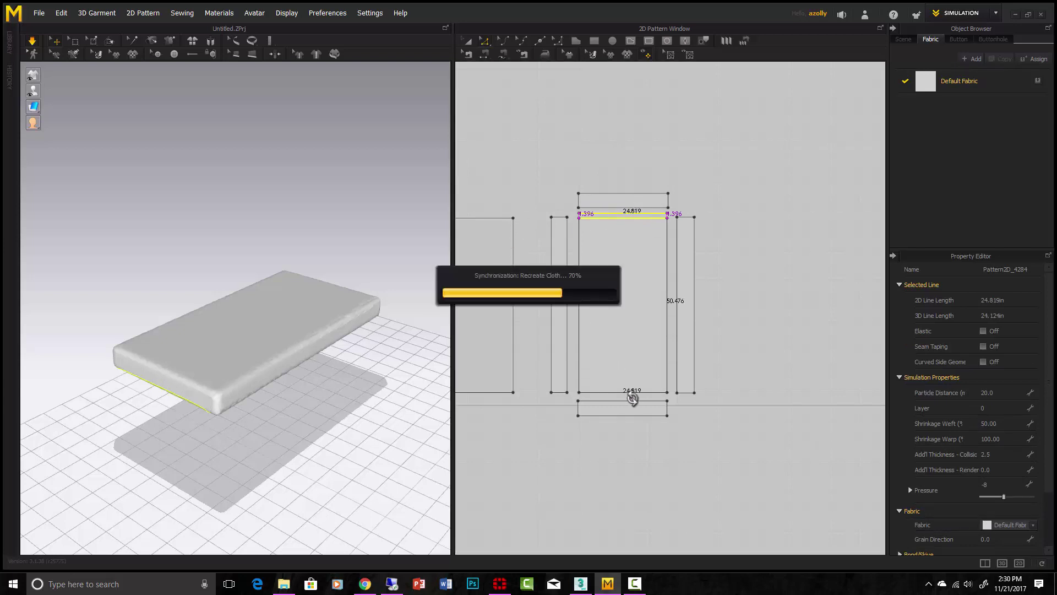
scroll(633, 399, up, 3)
scroll(233, 398, up, 4)
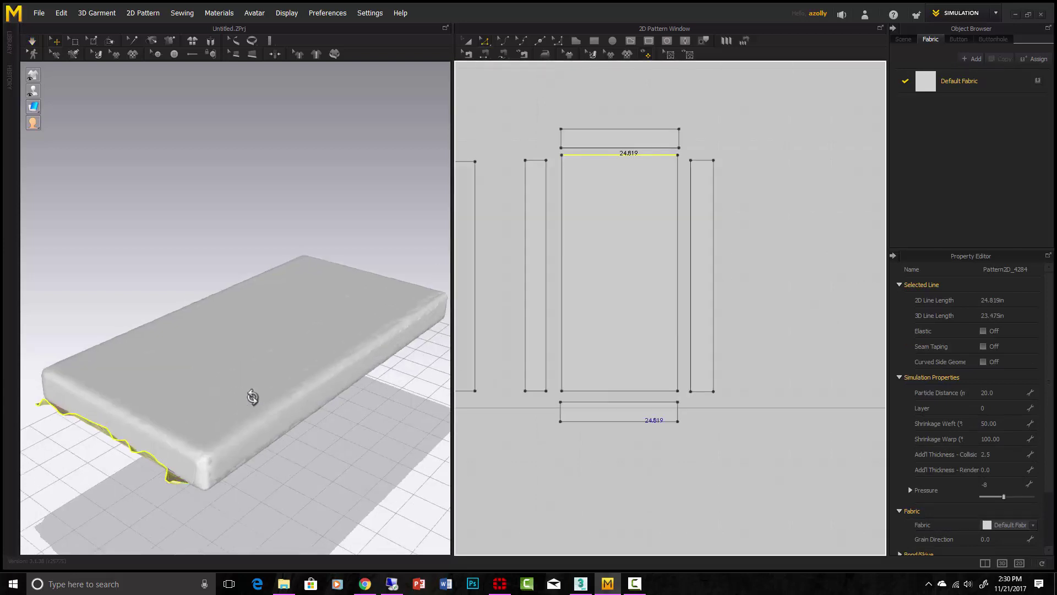
right_drag(293, 444, 168, 242)
key(space)
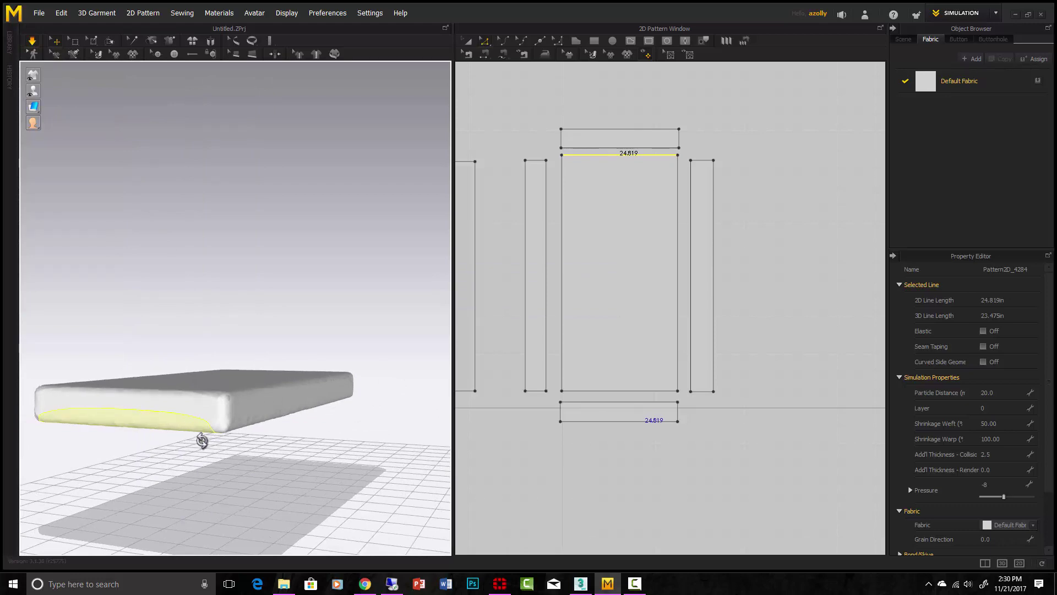
right_drag(184, 418, 191, 444)
- Set the pressure of all pattern pieces to -2
scroll(755, 331, down, 2)
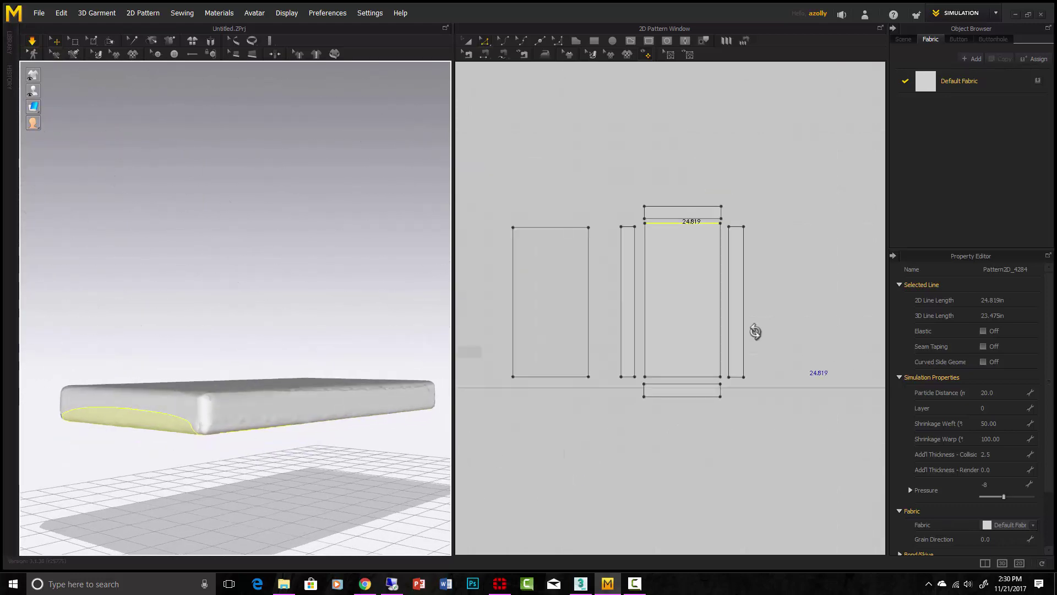
click(468, 41)
drag(779, 420, 498, 171)
drag(1006, 497, 1007, 497)
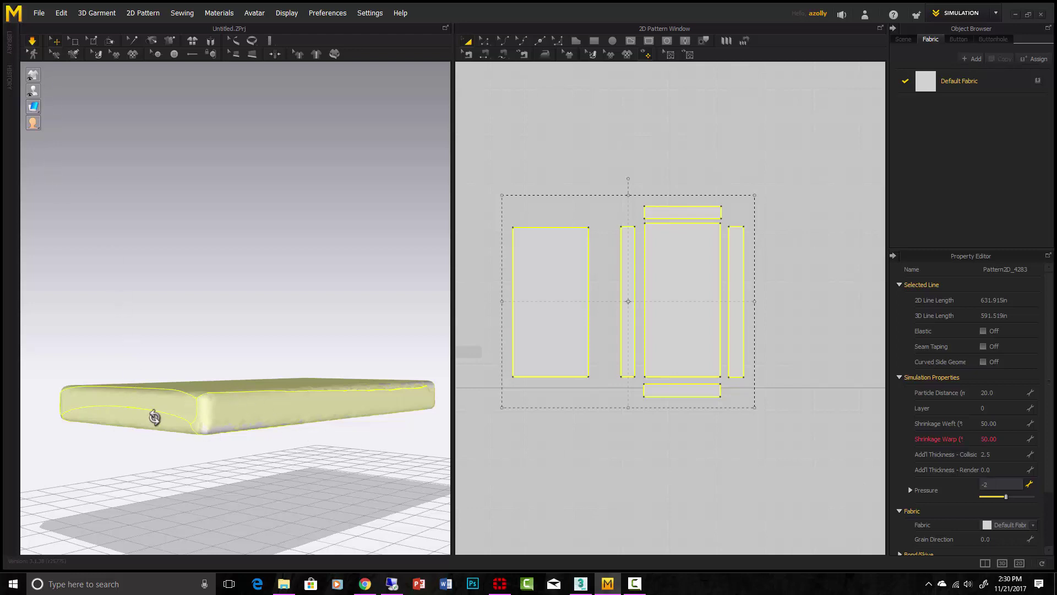
scroll(241, 355, down, 1)
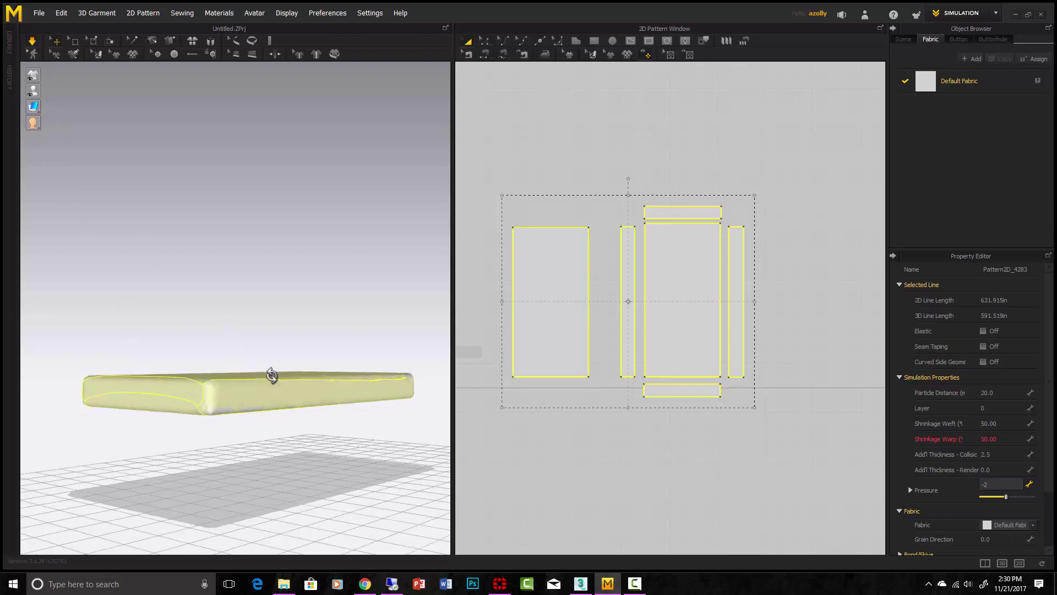
- Lengthen the side strip beside the plain rectangle by moving its lower edge down about 9.3 in, and restart the simulation
scroll(618, 378, up, 2)
key(z)
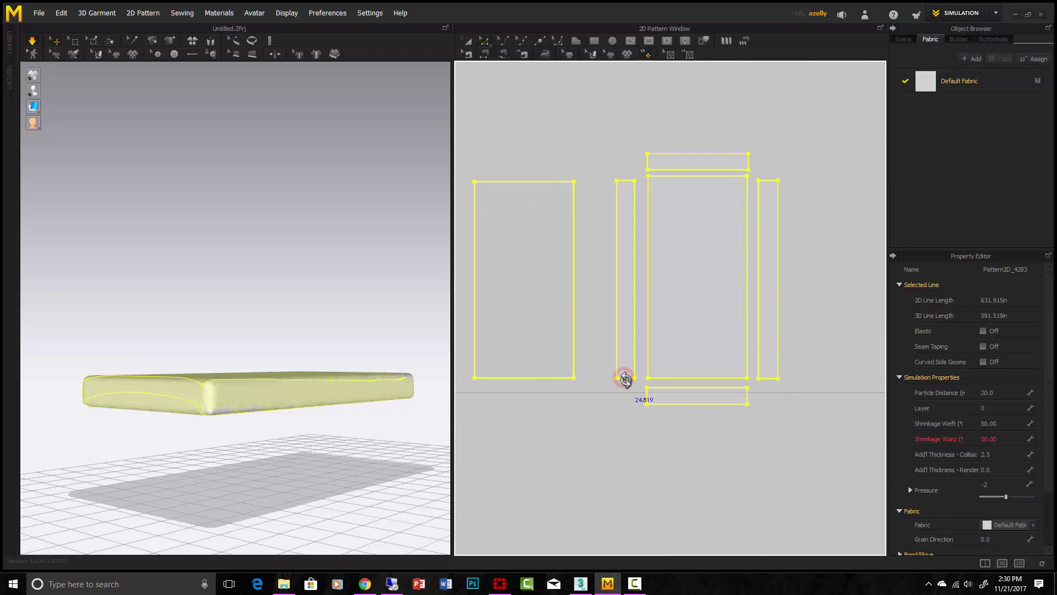
scroll(620, 378, up, 3)
drag(626, 376, 628, 447)
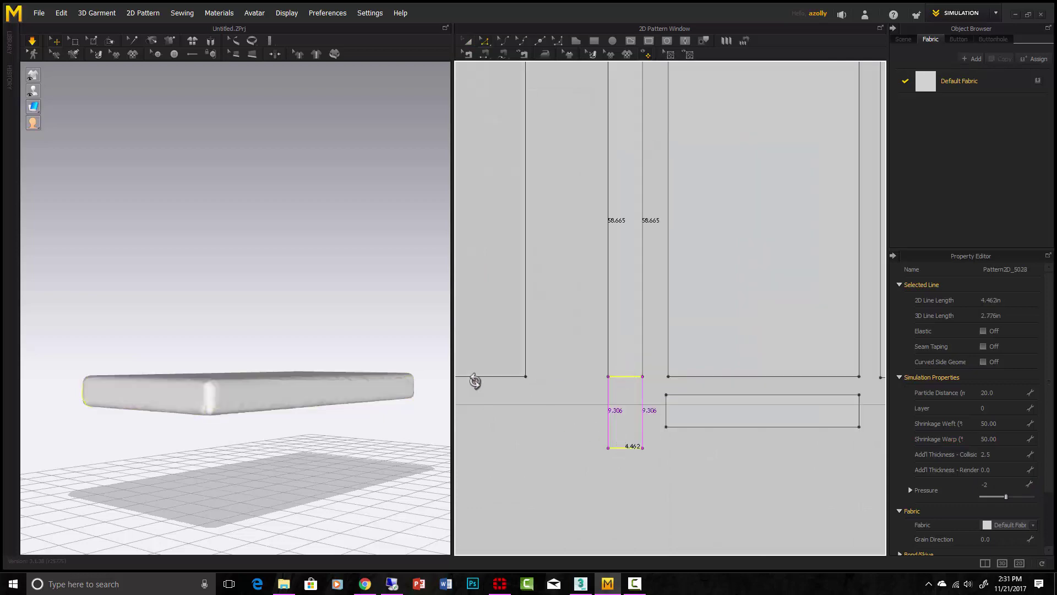
right_drag(414, 365, 307, 351)
click(32, 41)
- Pull the simulated fabric along the opposite side strip's seam to settle it around the cushion's lower edge
right_drag(270, 319, 260, 439)
scroll(487, 422, down, 2)
drag(259, 437, 259, 335)
drag(339, 426, 346, 347)
drag(346, 443, 403, 307)
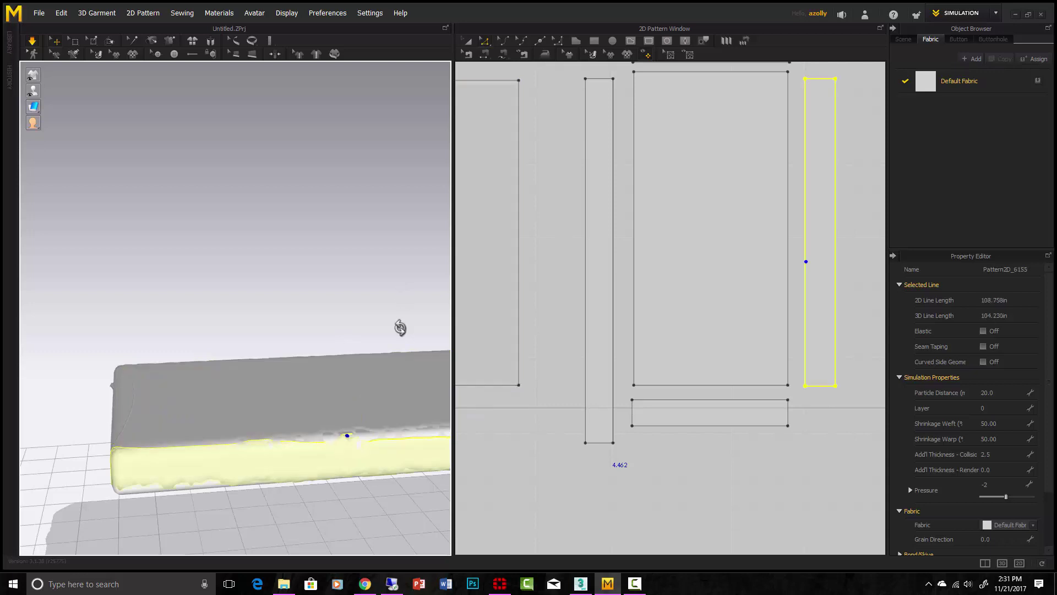
right_drag(408, 437, 248, 441)
drag(307, 443, 309, 321)
- Set the pressure of the large panel surrounded by the four strips to 5
right_drag(350, 439, 1054, 454)
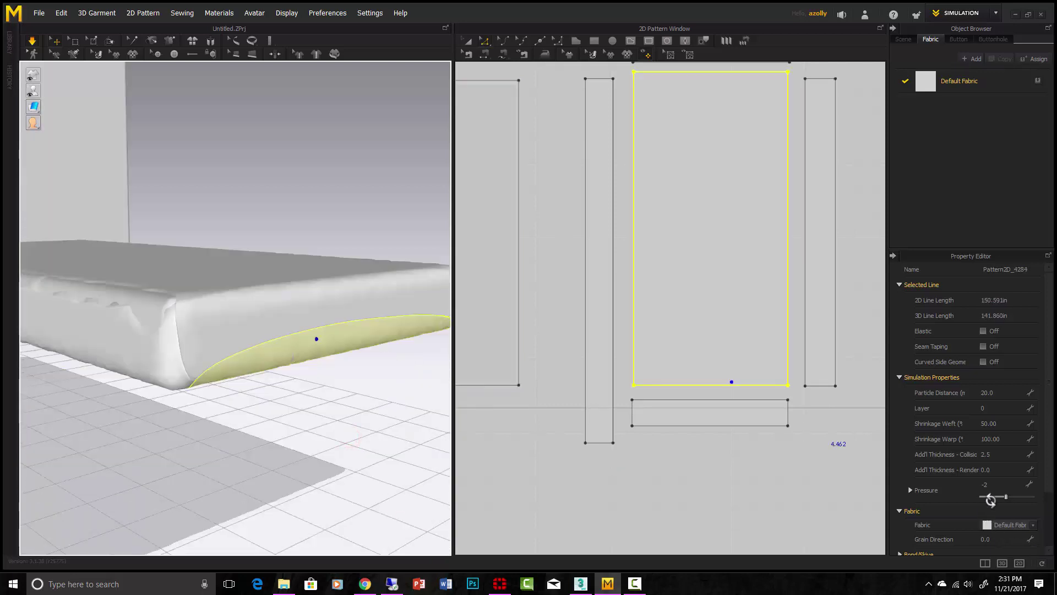
drag(1007, 498, 1007, 497)
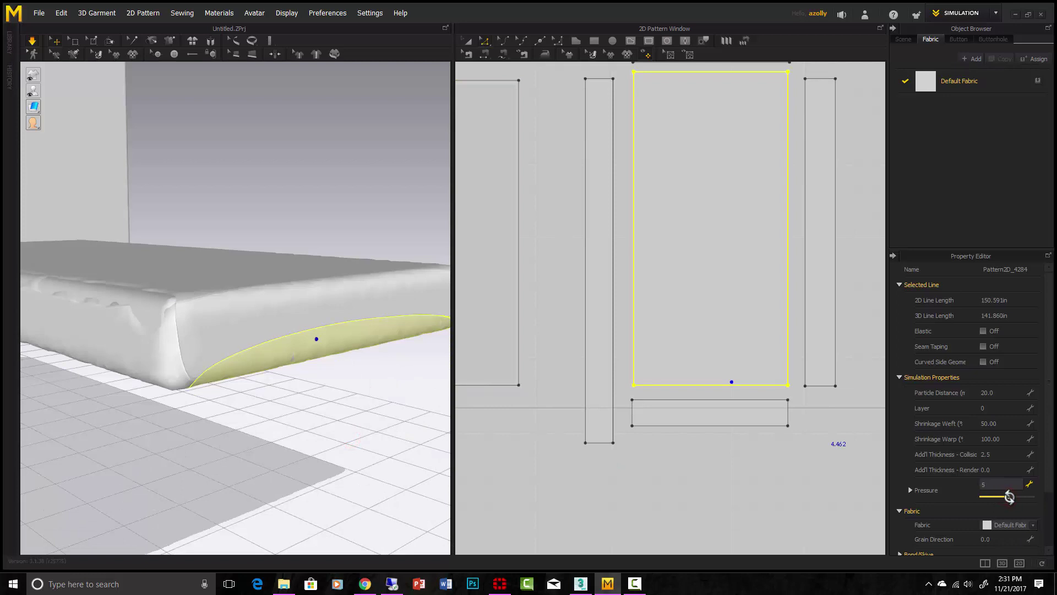
scroll(309, 359, down, 3)
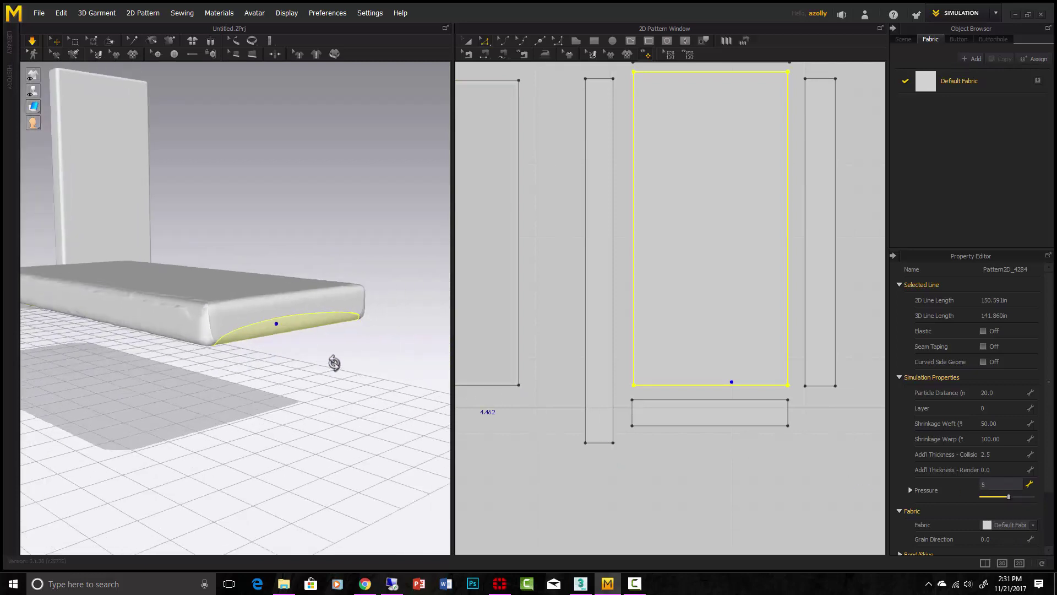
- Set the warp shrinkage to 100 and the pressure to 2 for all pattern pieces
scroll(713, 290, down, 1)
scroll(712, 291, down, 2)
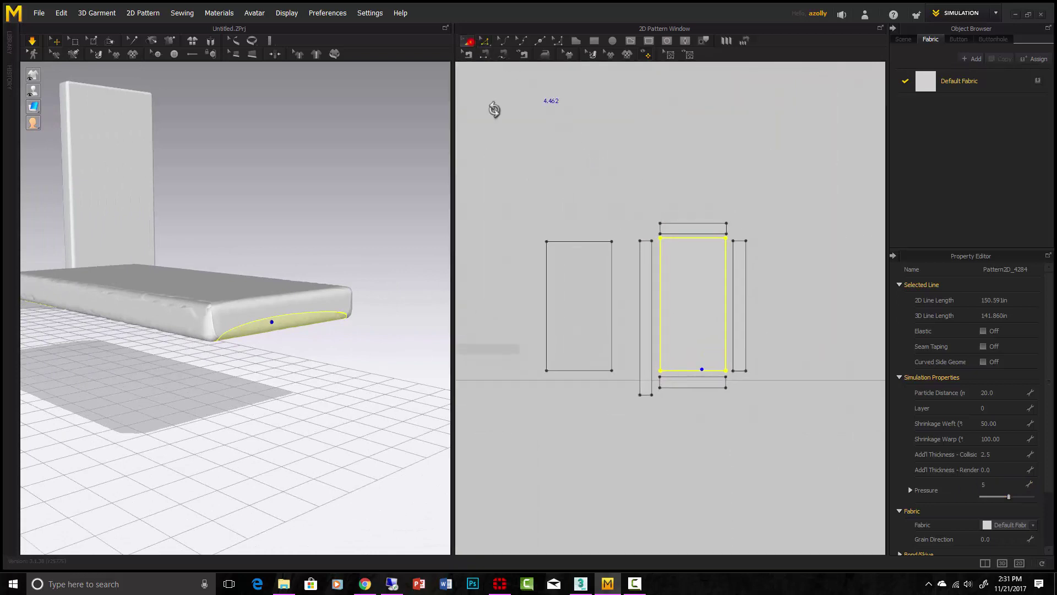
click(467, 41)
drag(772, 439, 777, 438)
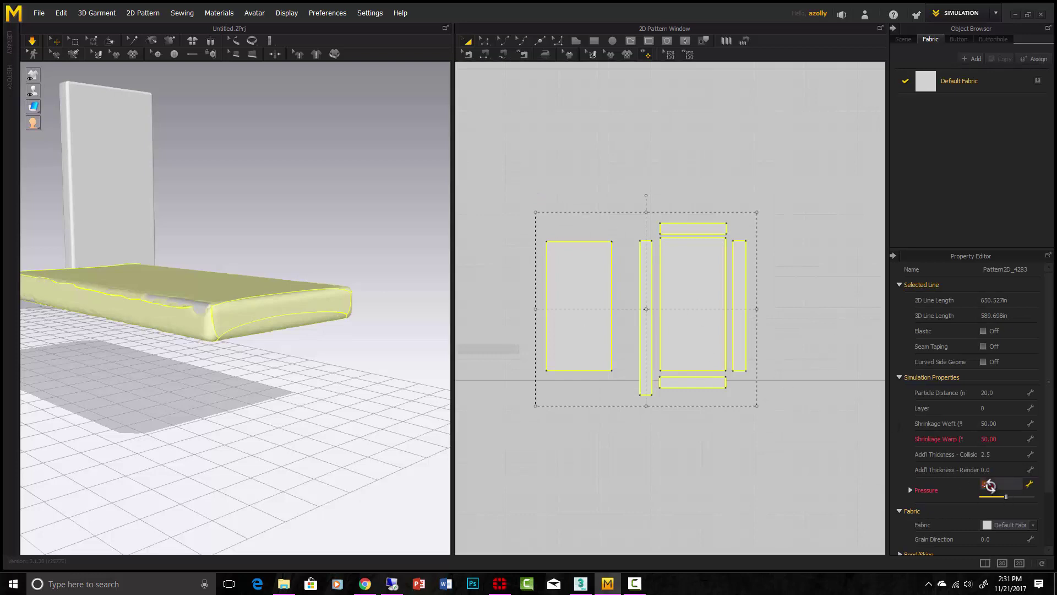
- Undo the length changes on the side strip and the large surrounded panel, and run the simulation again
click(483, 40)
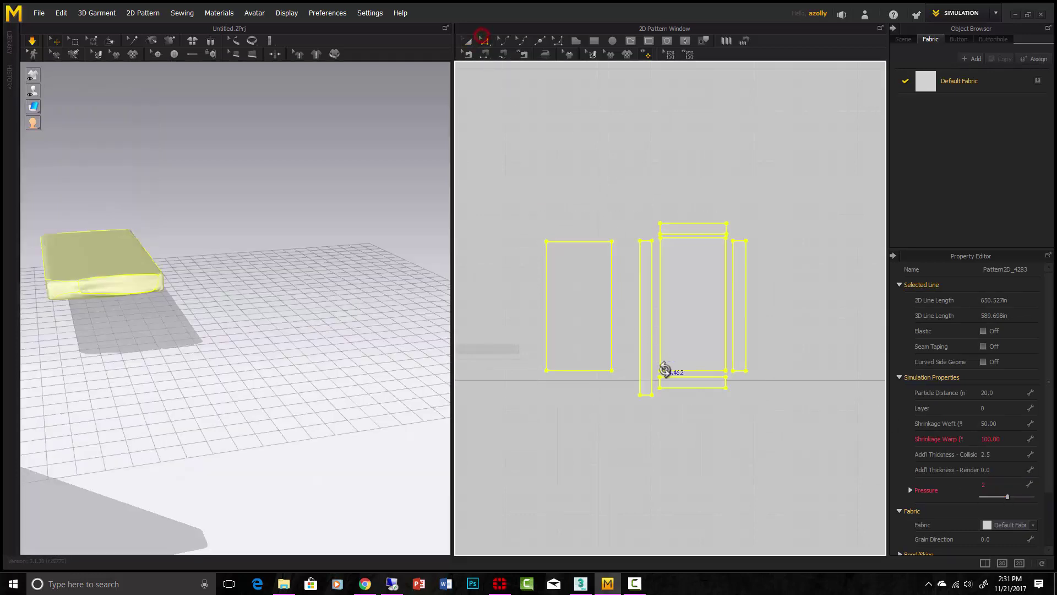
scroll(661, 374, up, 4)
drag(624, 438, 649, 435)
key(ctrl+z)
scroll(649, 434, down, 3)
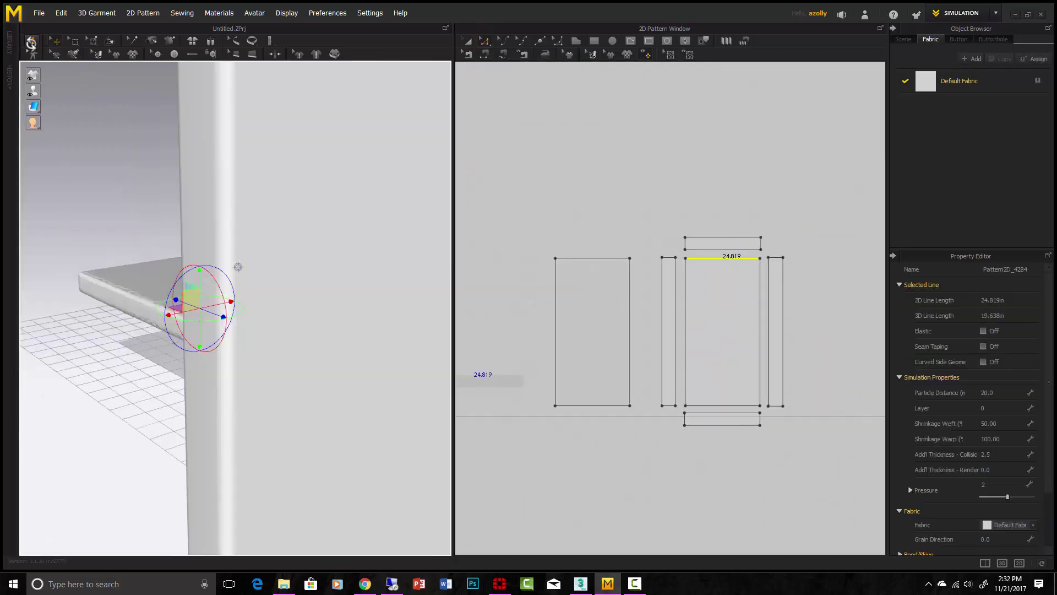
click(30, 43)
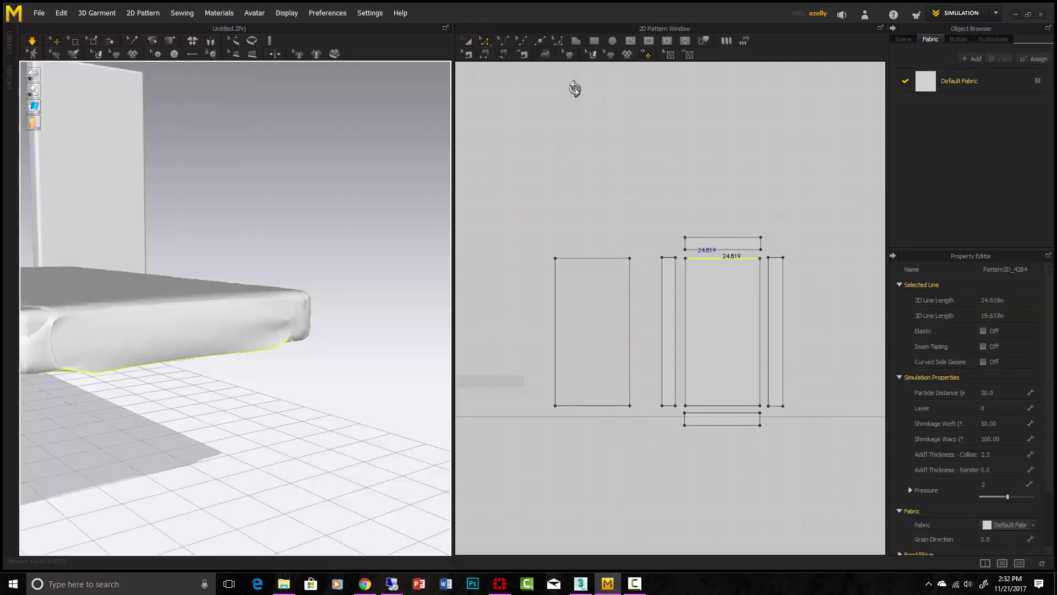
- Change the mesh type of all pattern pieces to Quad
click(468, 40)
key(ctrl+a)
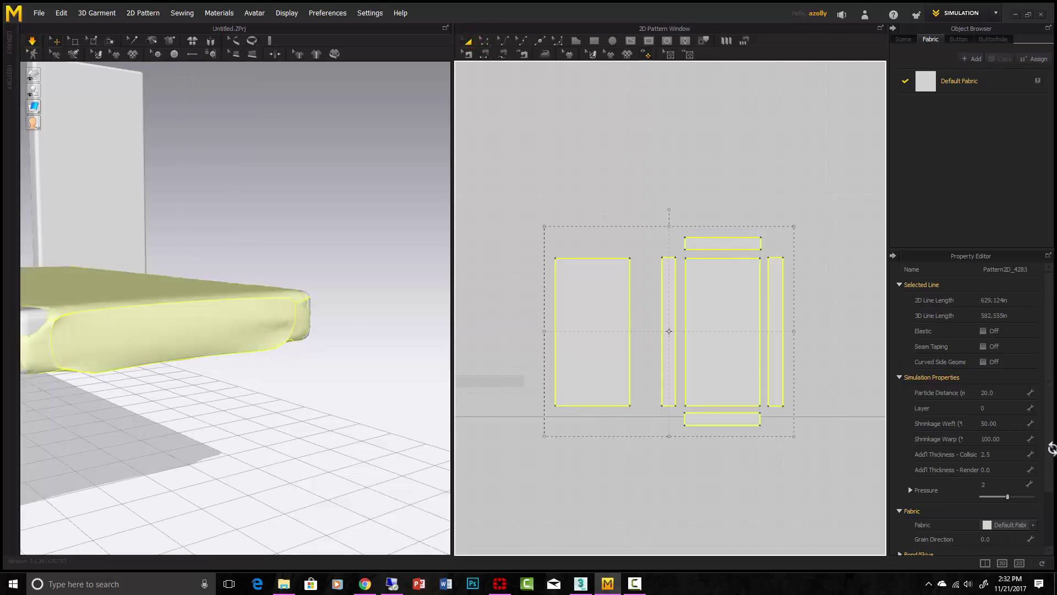
scroll(1050, 446, down, 2)
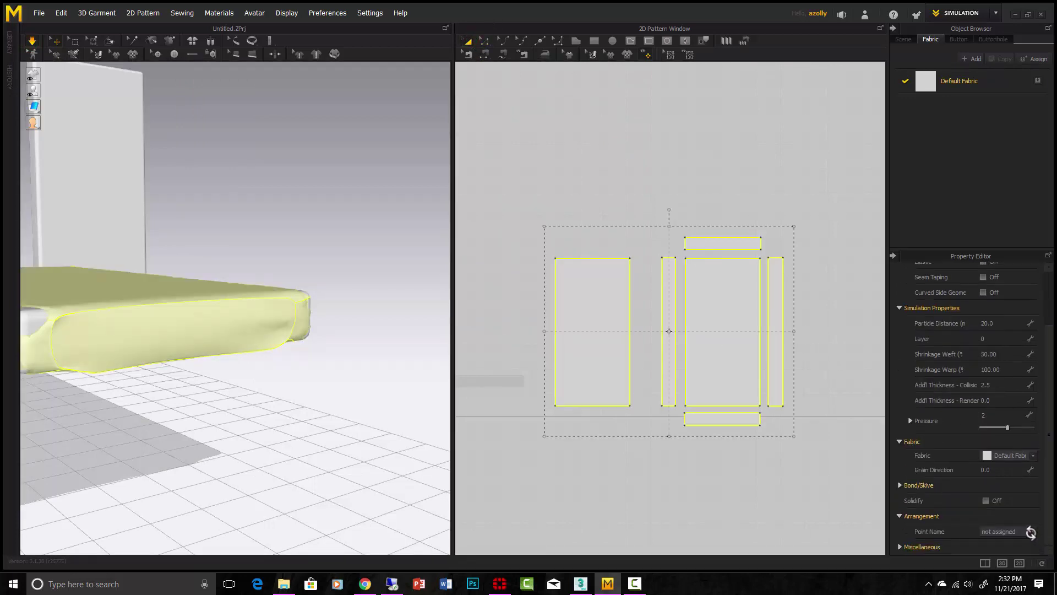
click(900, 547)
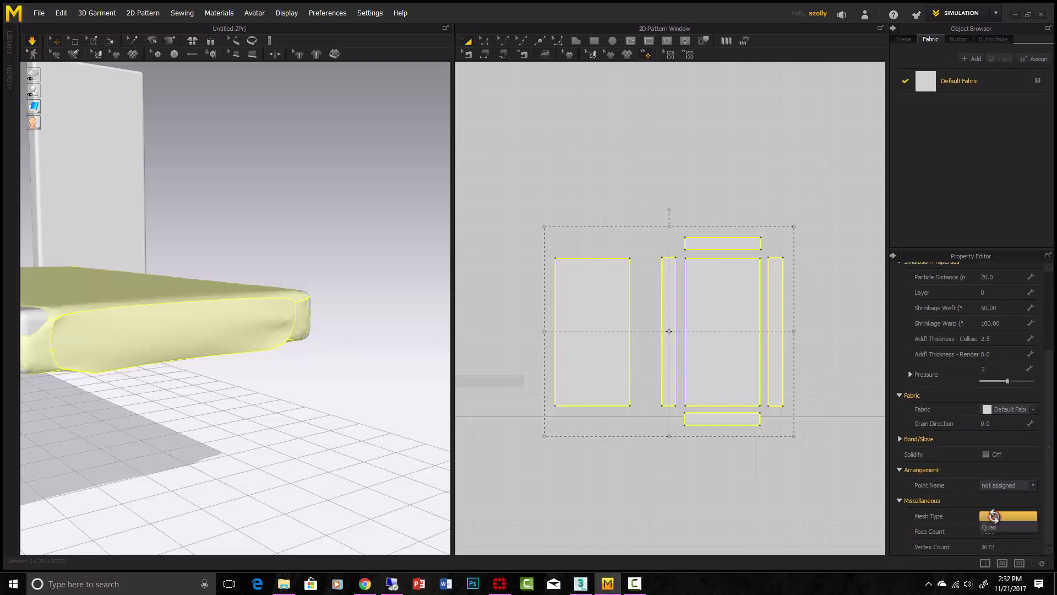
click(989, 529)
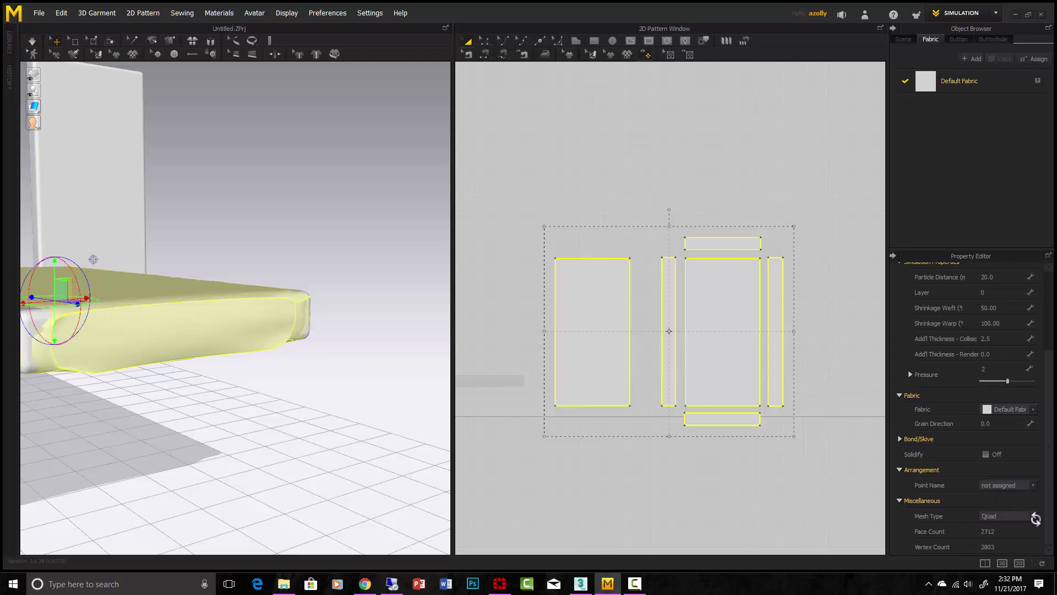
- Set the particle distance of all pattern pieces to 10
drag(1047, 491, 1044, 374)
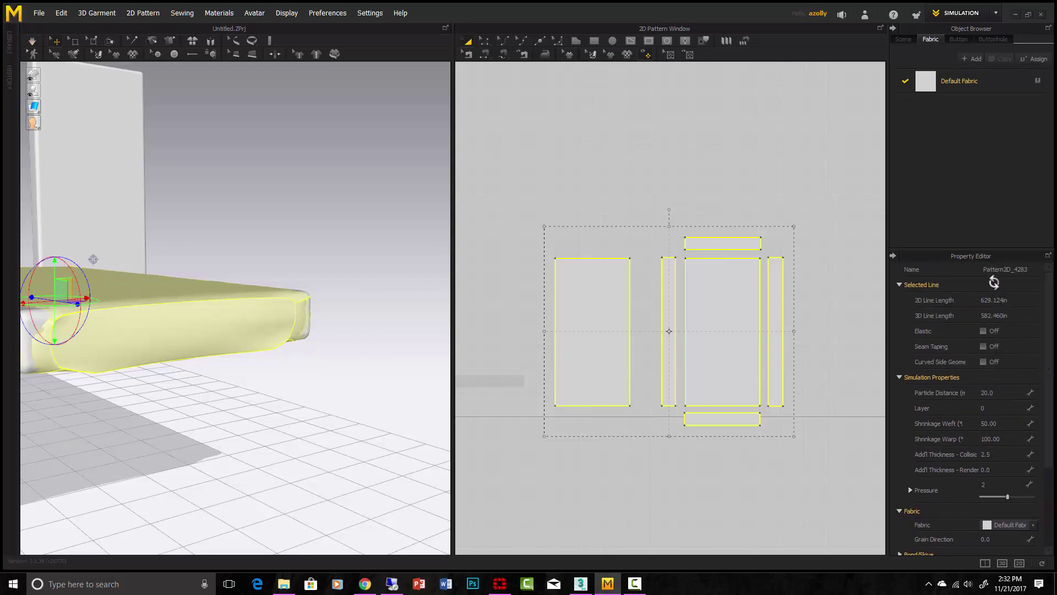
click(998, 393)
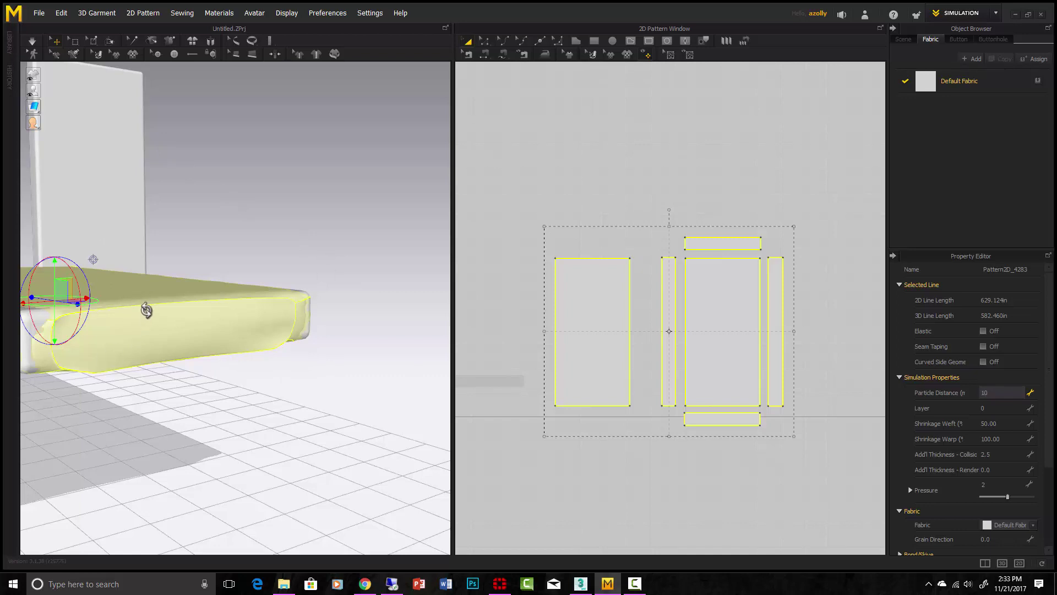
scroll(149, 306, down, 3)
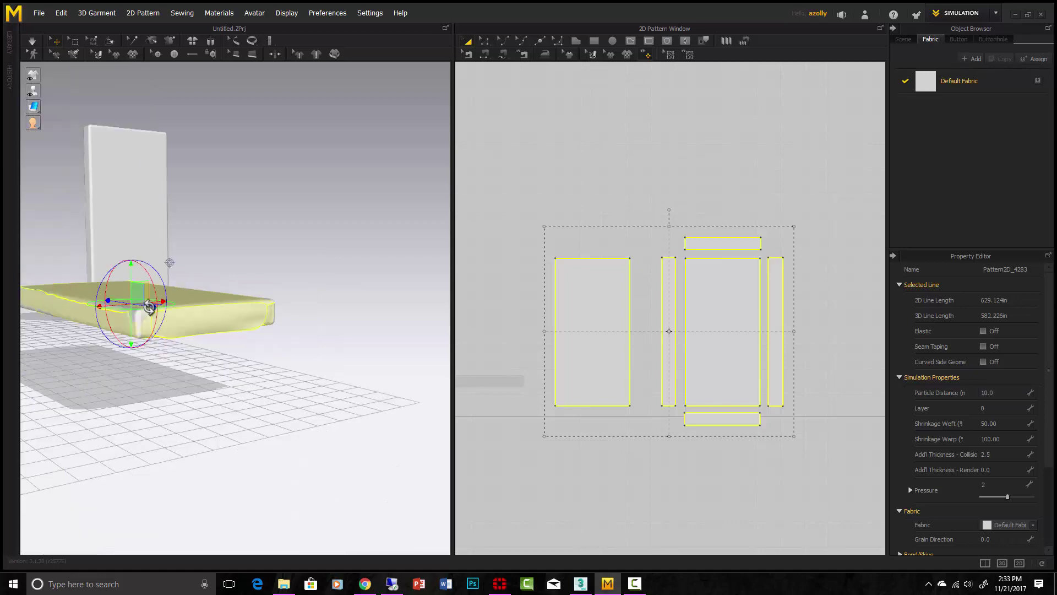
right_drag(149, 307, 675, 408)
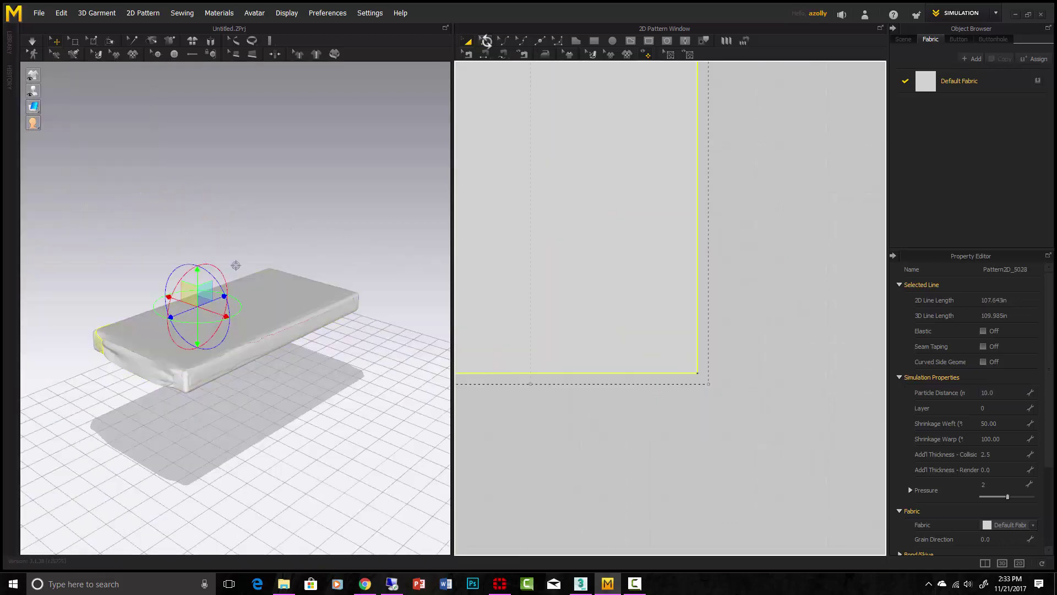
click(484, 41)
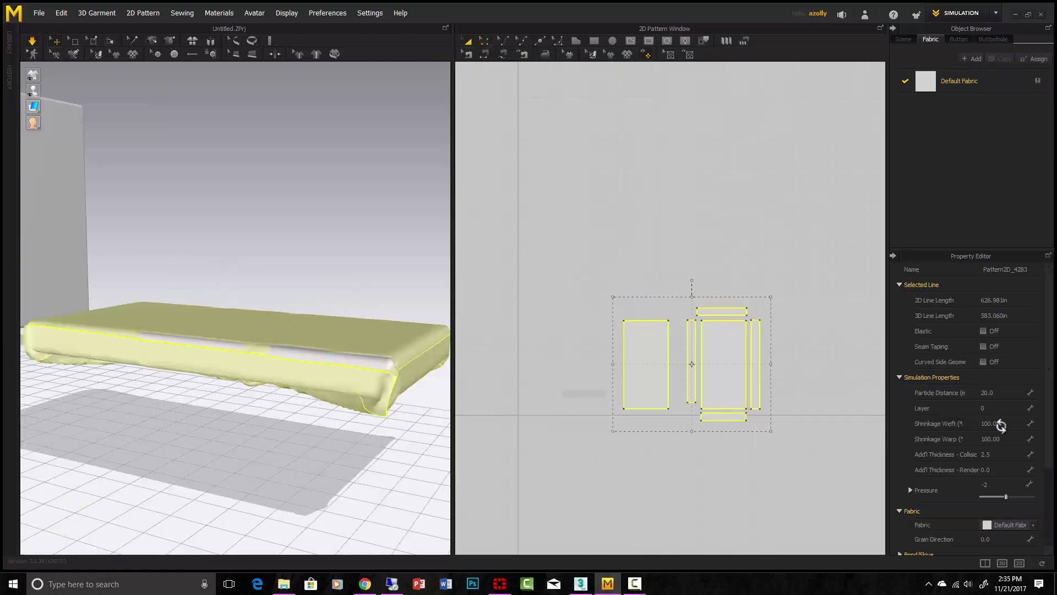
- Set the weft shrinkage of all pattern pieces to 60
right_drag(416, 417, 302, 378)
click(991, 424)
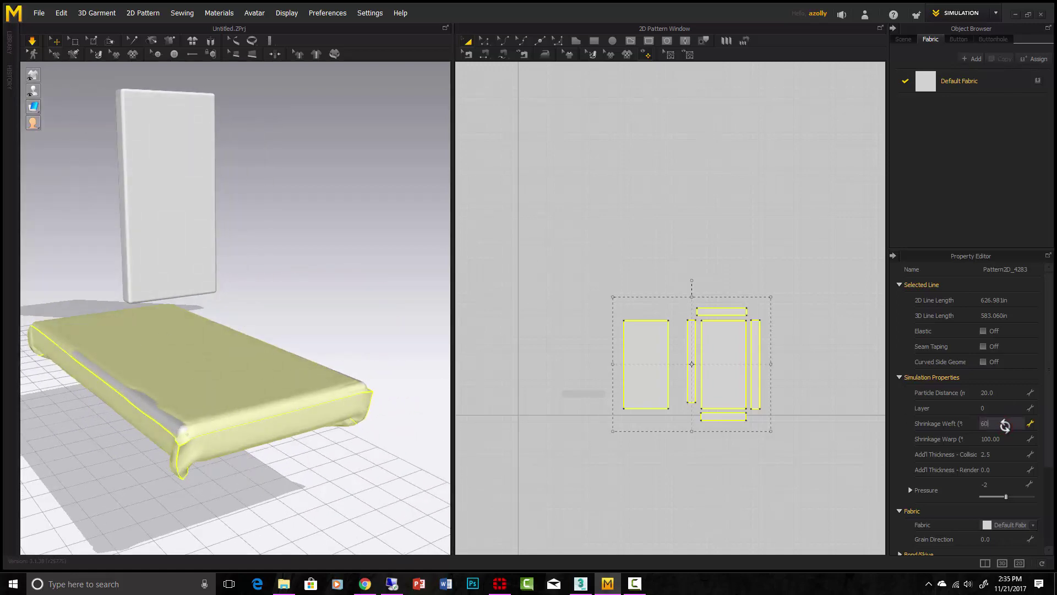
key(Return)
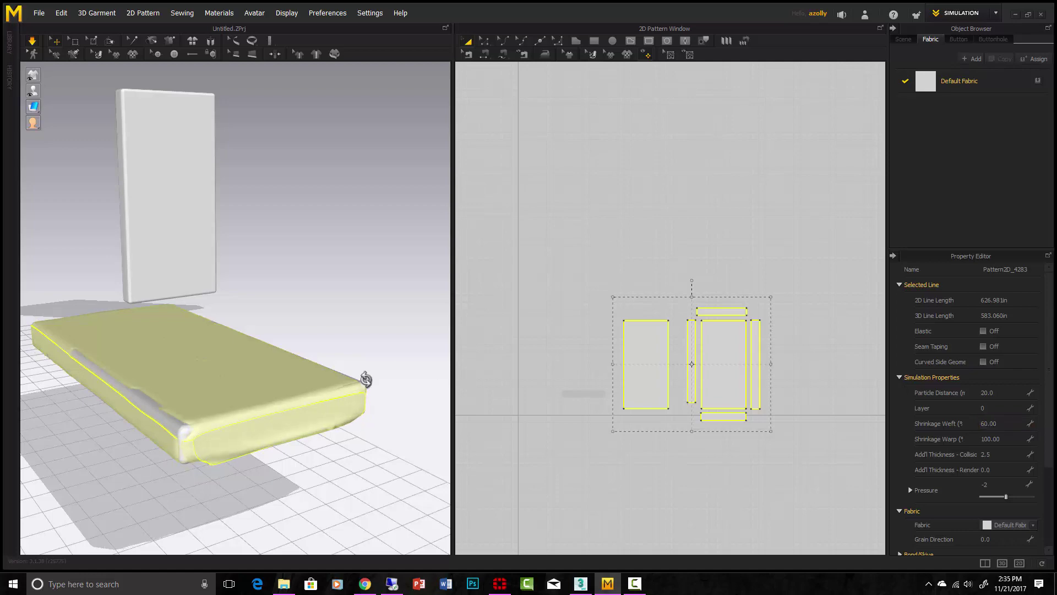
- Examine the simulated cushion's corners, side seams and lower edges from several angles
right_drag(360, 382, 464, 396)
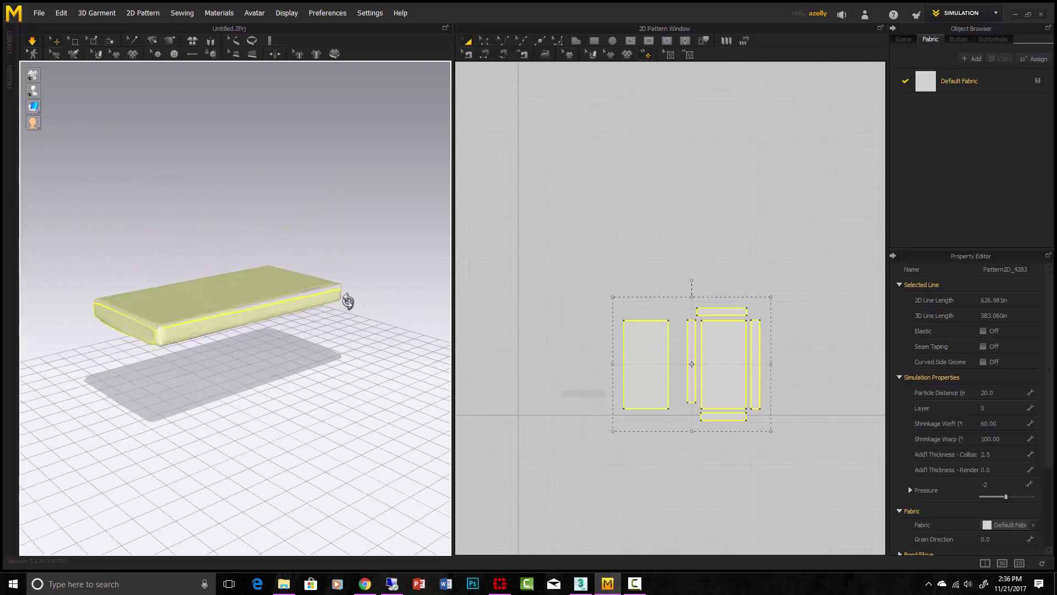
click(599, 287)
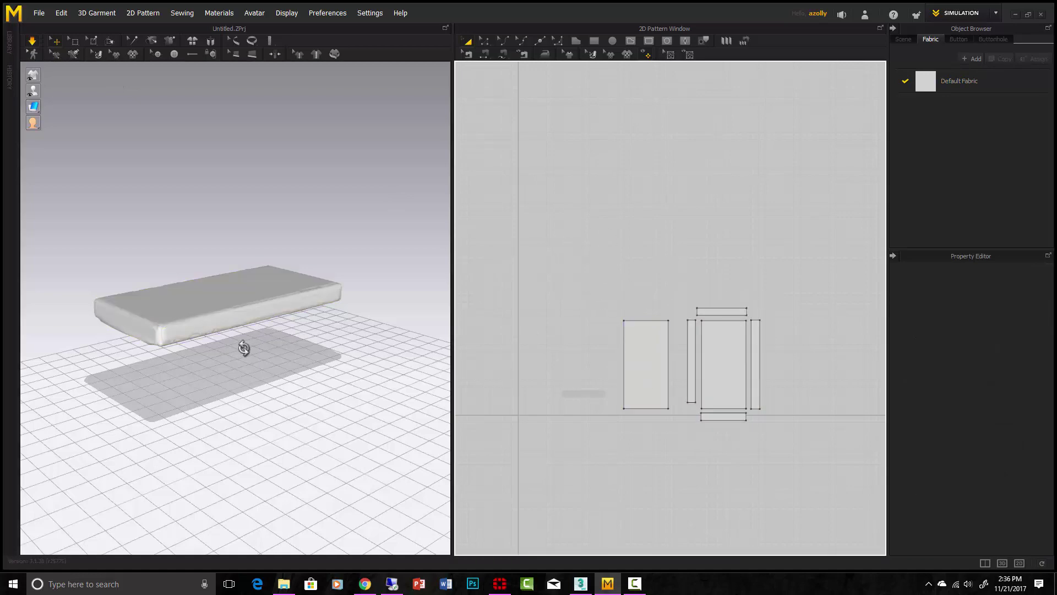
right_drag(236, 347, 174, 332)
scroll(262, 368, down, 2)
scroll(281, 389, up, 1)
right_drag(288, 398, 172, 382)
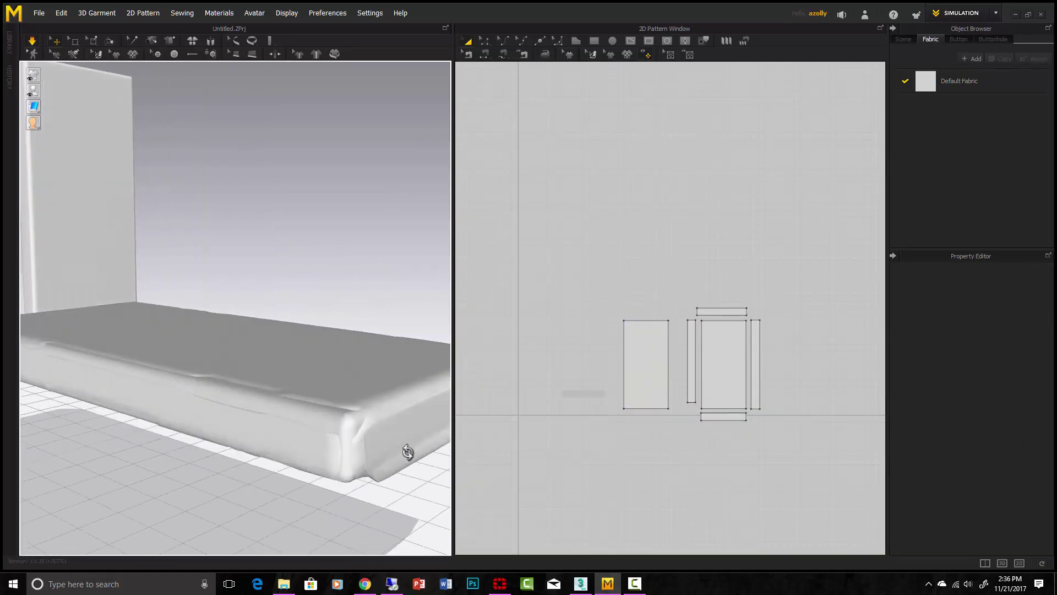
right_drag(360, 463, 370, 484)
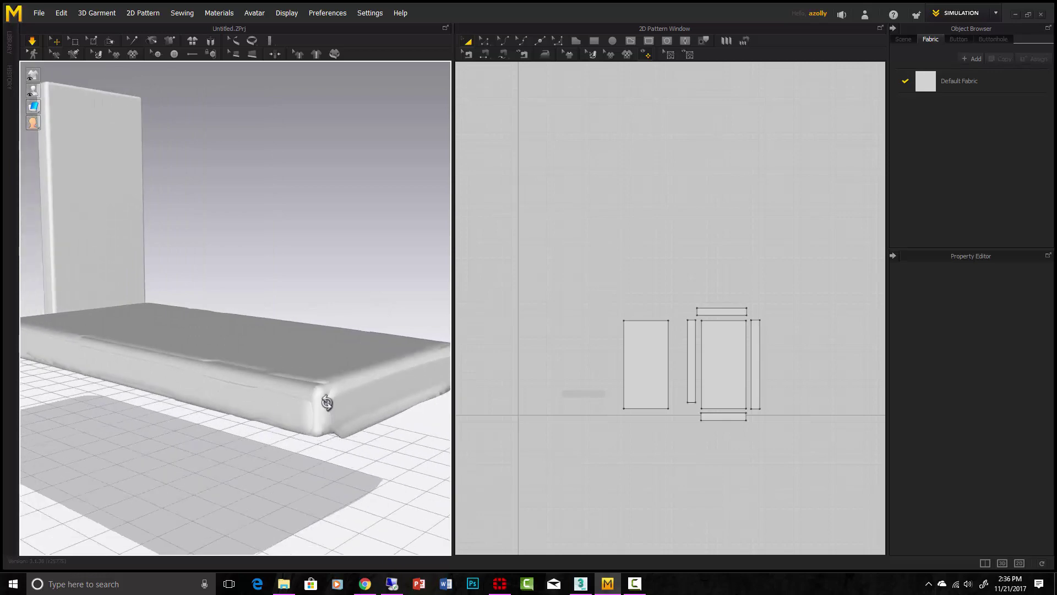
scroll(363, 453, down, 3)
right_drag(288, 431, 309, 439)
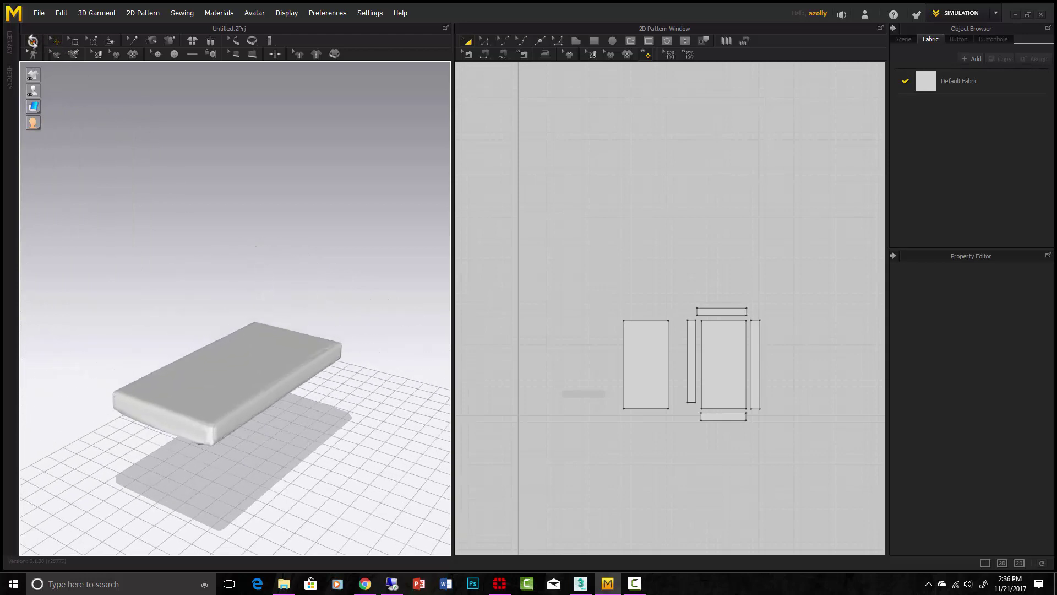
- Stop the simulation and review the cushion top panel's simulation and mesh type properties
click(33, 41)
click(282, 353)
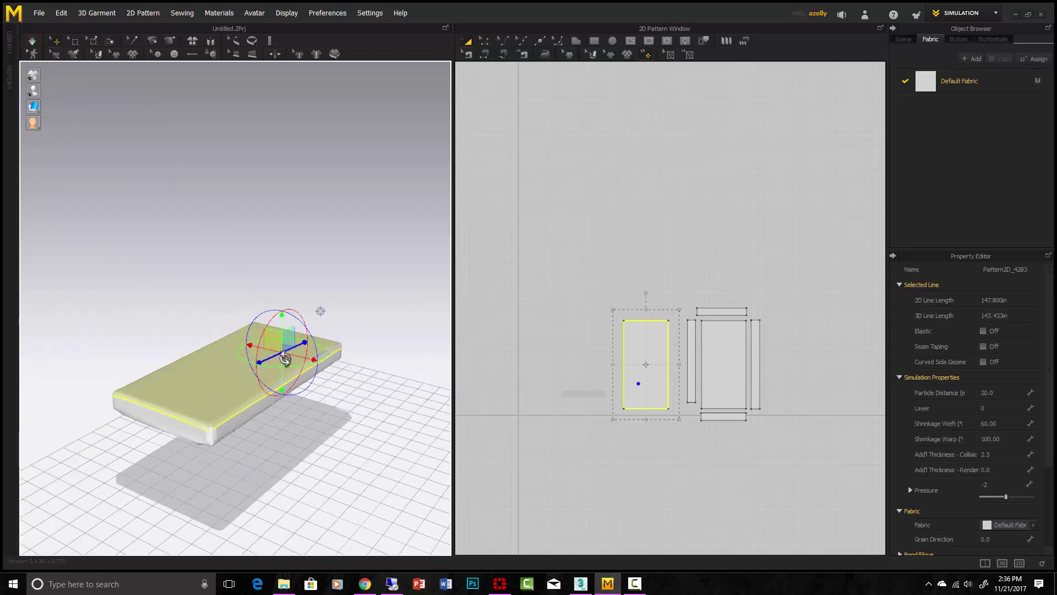
click(39, 12)
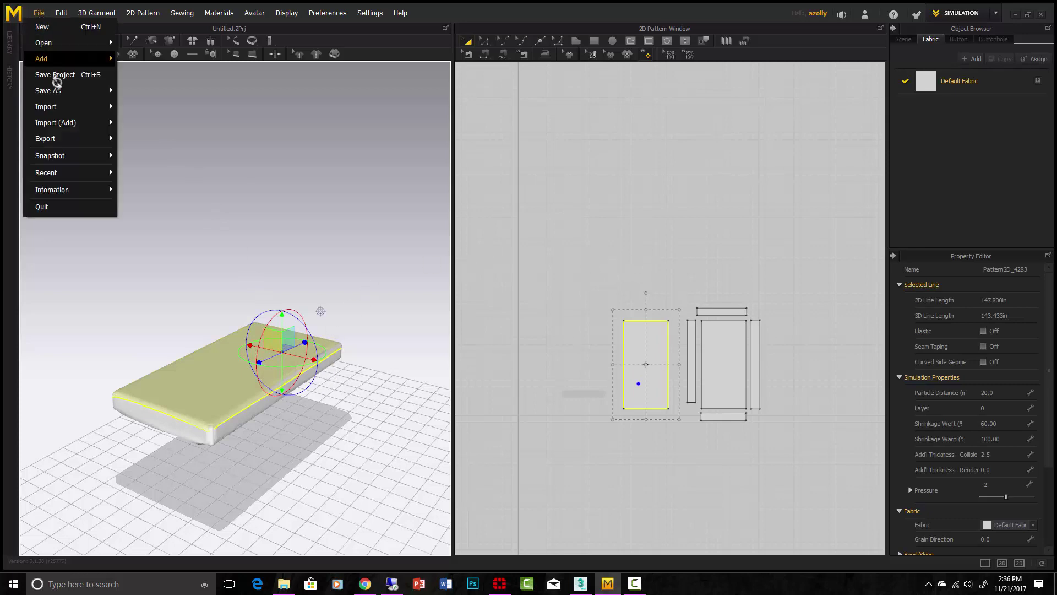
mouse_move(71, 139)
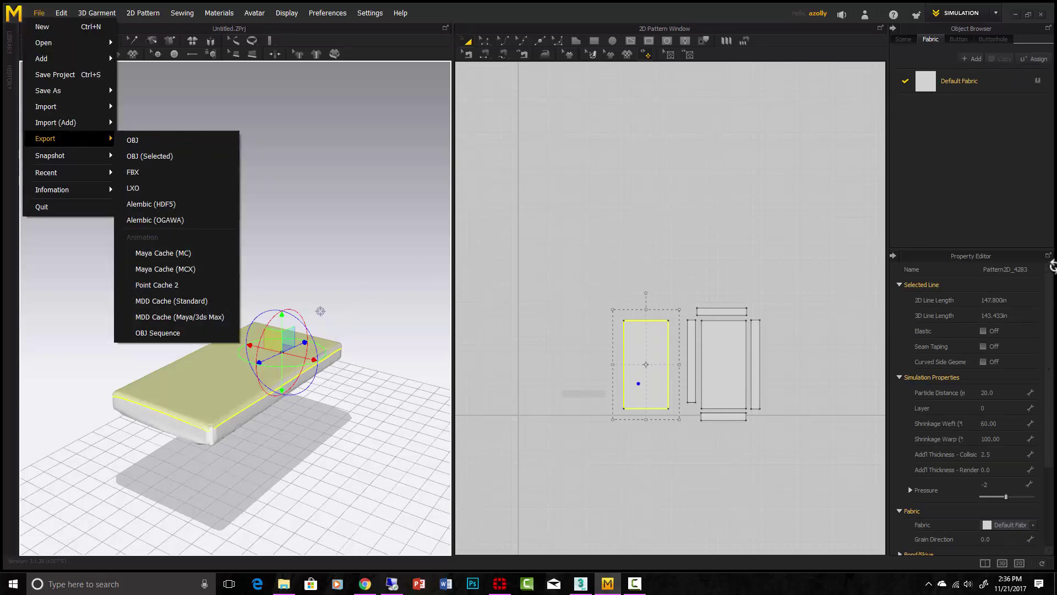
drag(1048, 295, 1050, 398)
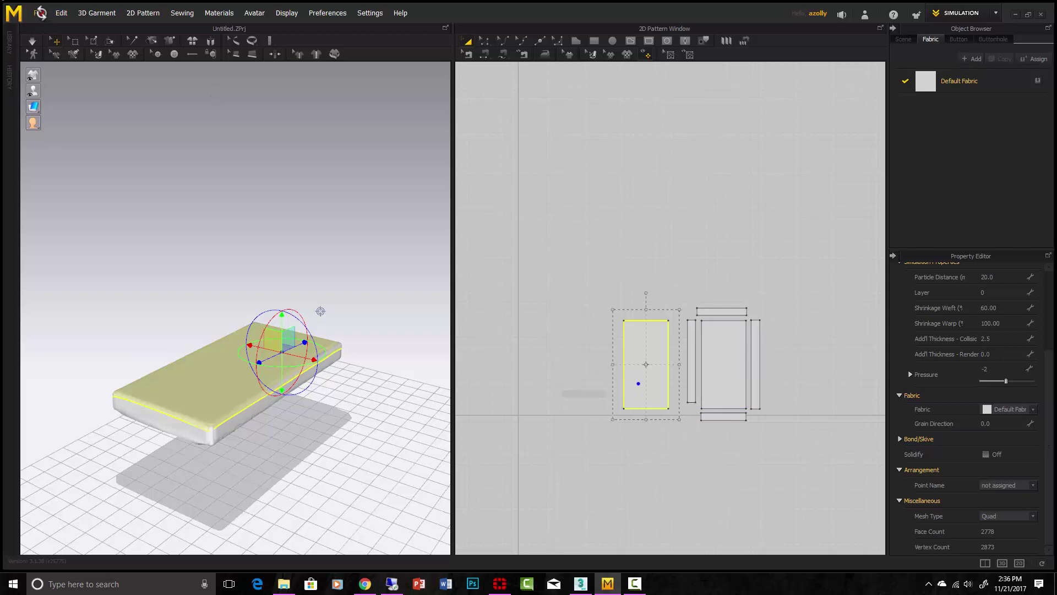
- Select all pattern pieces and export them as FBX with the Single Object, Unweld, Thin and mm options
click(40, 12)
mouse_move(64, 142)
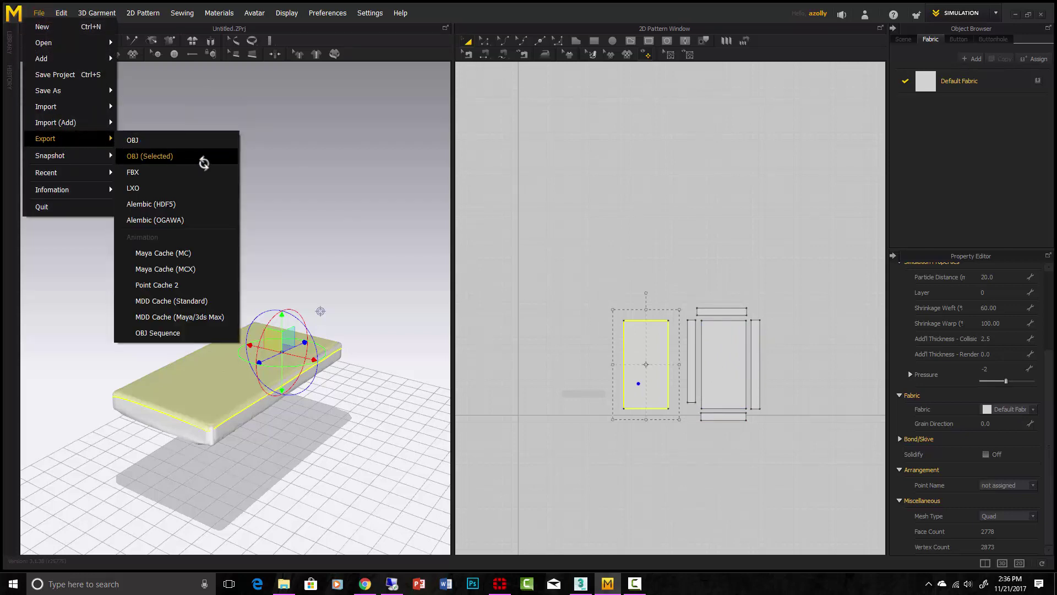
click(559, 200)
key(ctrl+a)
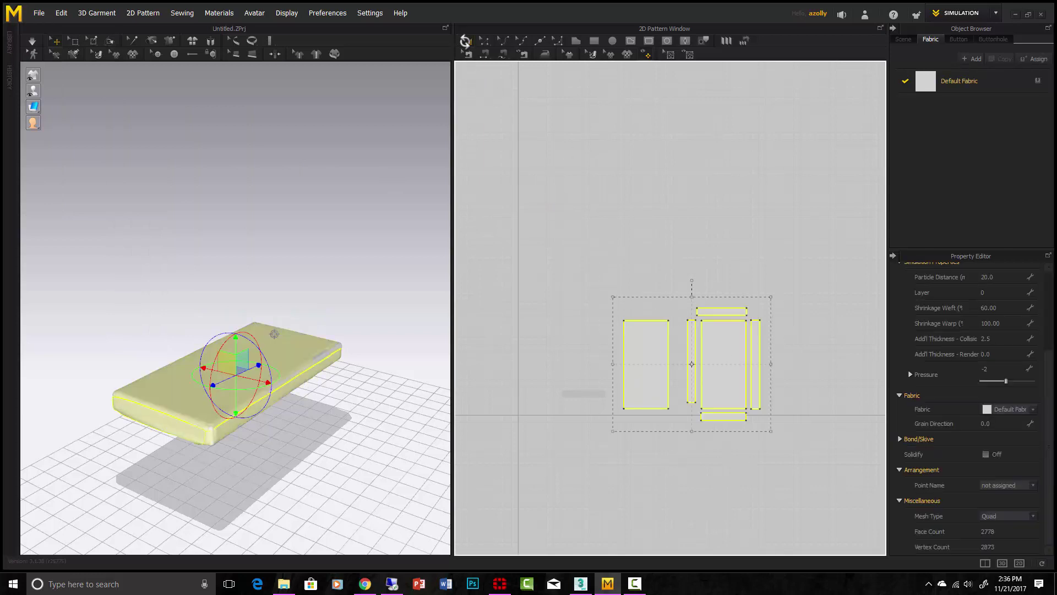
click(39, 12)
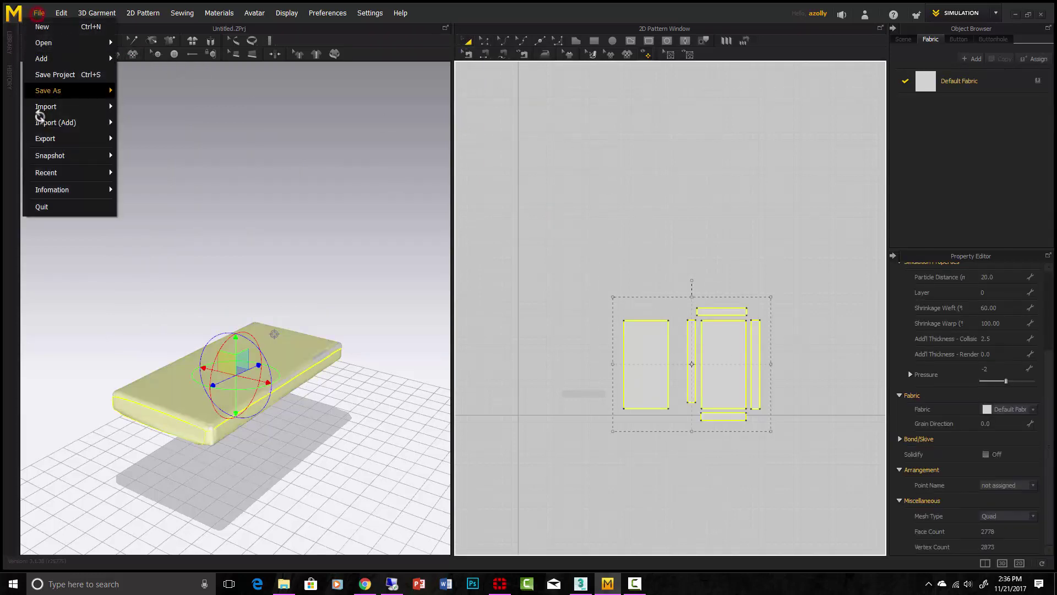
click(65, 140)
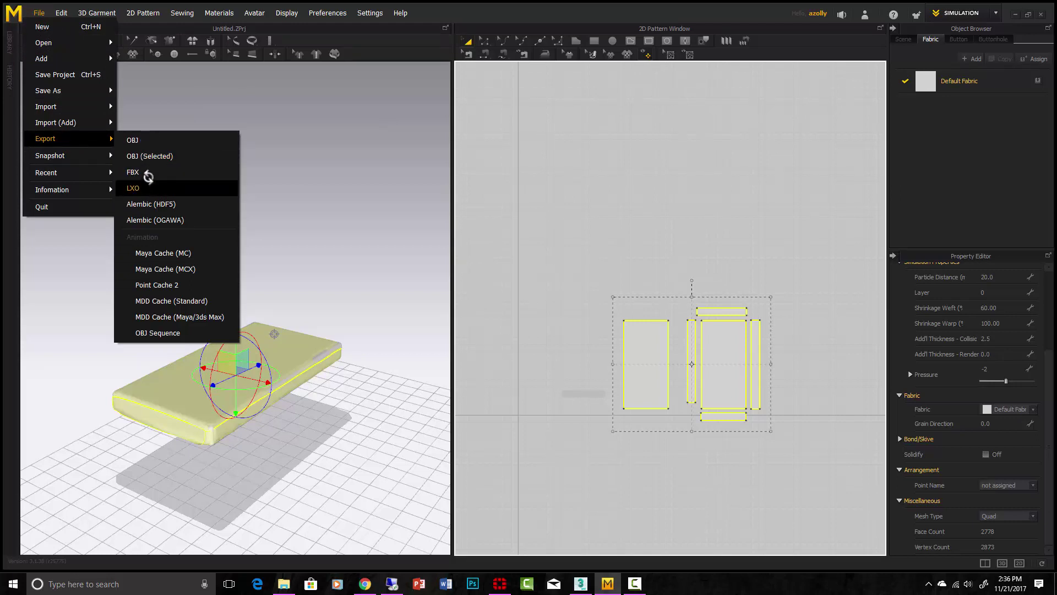
click(148, 174)
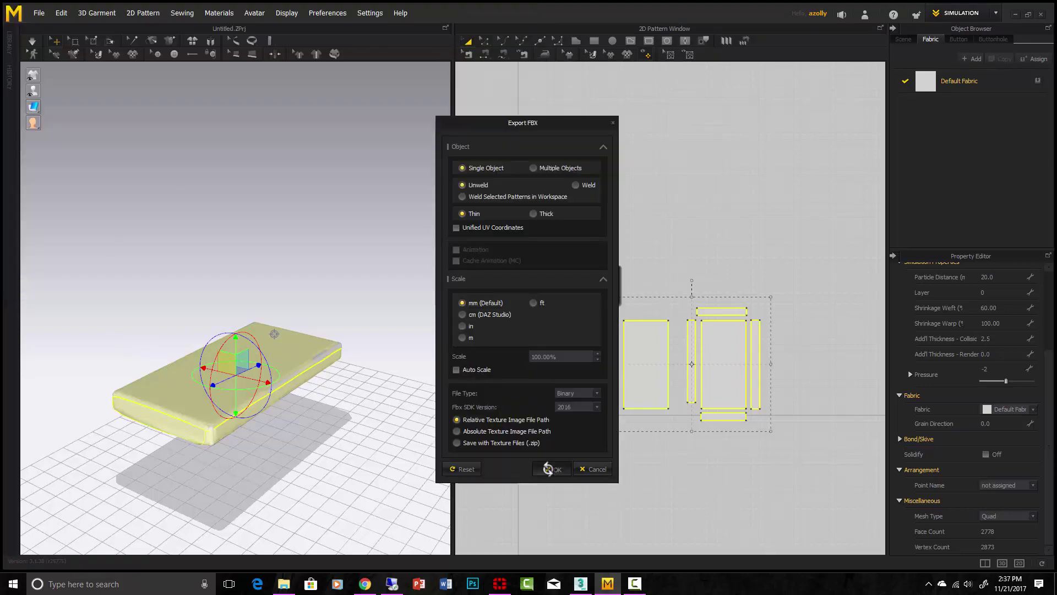
click(551, 468)
- Switch to 3ds Max and import the exported cushion FBX into the scene
click(579, 583)
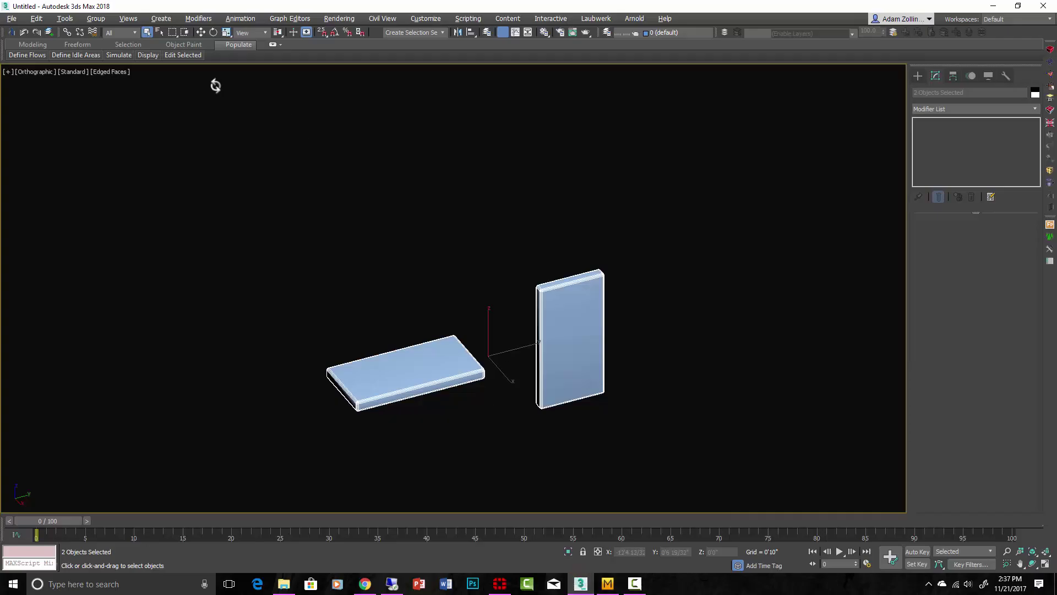
click(11, 18)
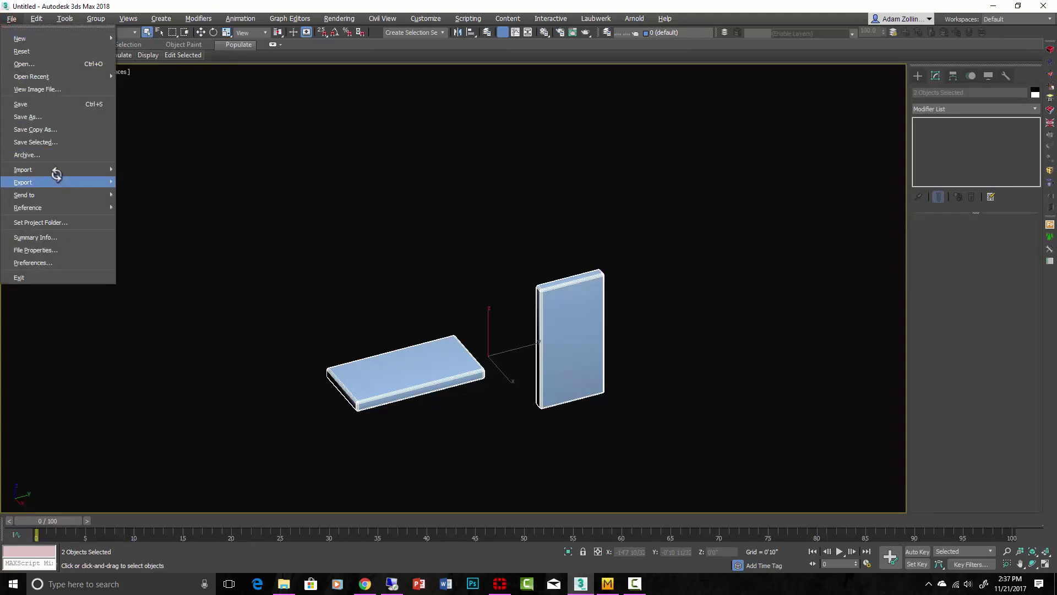
click(56, 175)
click(135, 175)
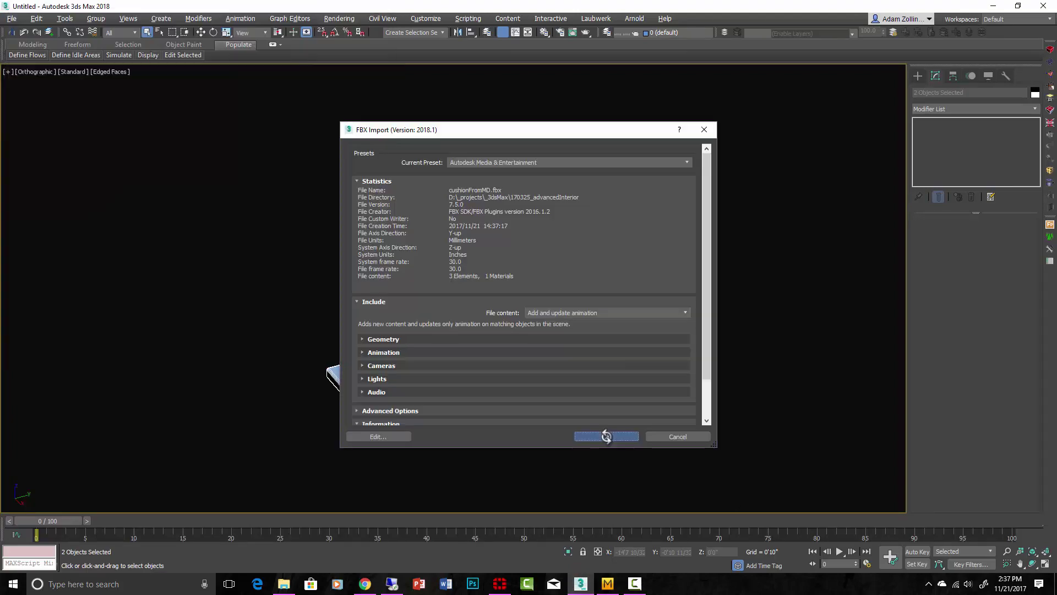
click(606, 435)
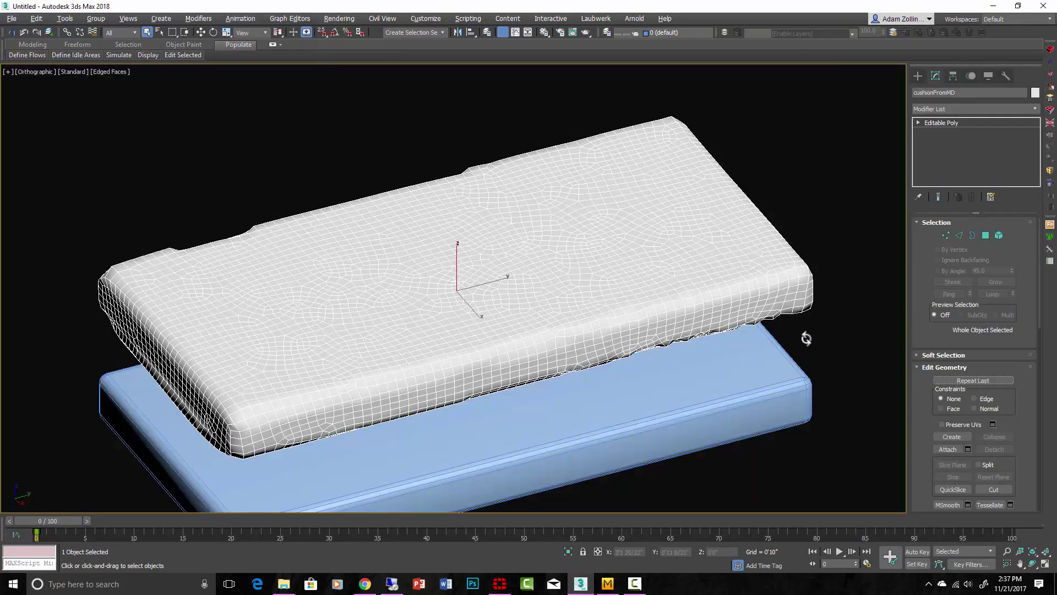
- Examine the imported cushion's quad topology and corner shape, both with and without edged faces
click(810, 336)
mouse_move(689, 363)
alt+middle_down()
mouse_move(729, 335)
mouse_move(734, 380)
mouse_move(630, 329)
mouse_move(583, 350)
mouse_move(694, 322)
mouse_move(758, 328)
mouse_move(725, 370)
mouse_move(734, 361)
mouse_move(687, 303)
mouse_move(695, 339)
alt+middle_up()
key(F4)
scroll(699, 362, down, 2)
key(F4)
scroll(694, 339, up, 4)
scroll(633, 311, down, 2)
alt+middle_drag(615, 304, 418, 364)
scroll(418, 364, up, 5)
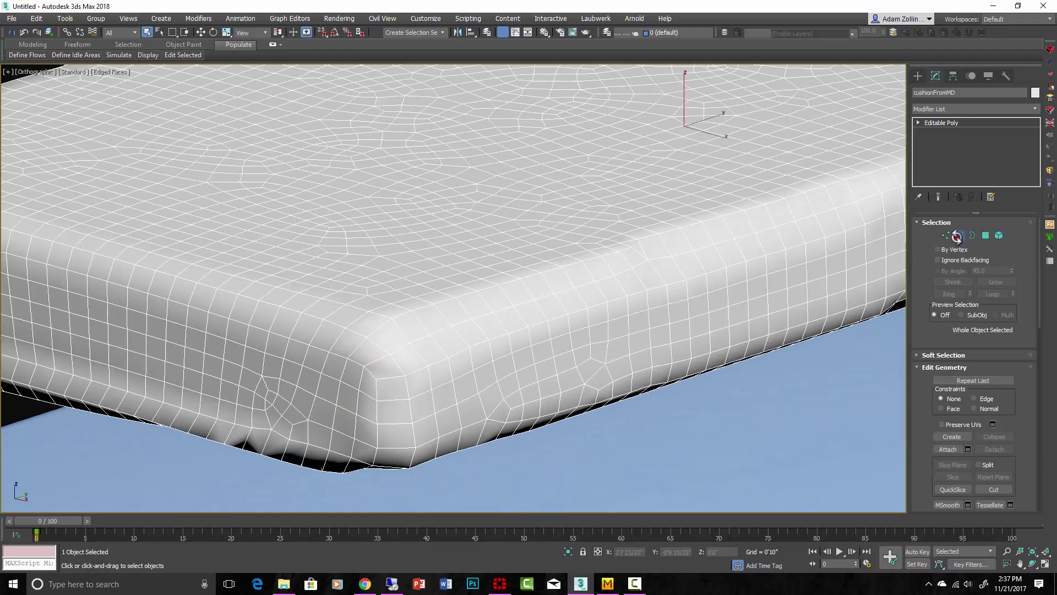
- Inspect the cushion's edges around the front corner and along the side at edge level
click(958, 236)
alt+middle_drag(415, 354, 424, 371)
alt+middle_drag(514, 378, 720, 319)
scroll(539, 382, down, 10)
scroll(737, 333, up, 2)
scroll(839, 336, up, 3)
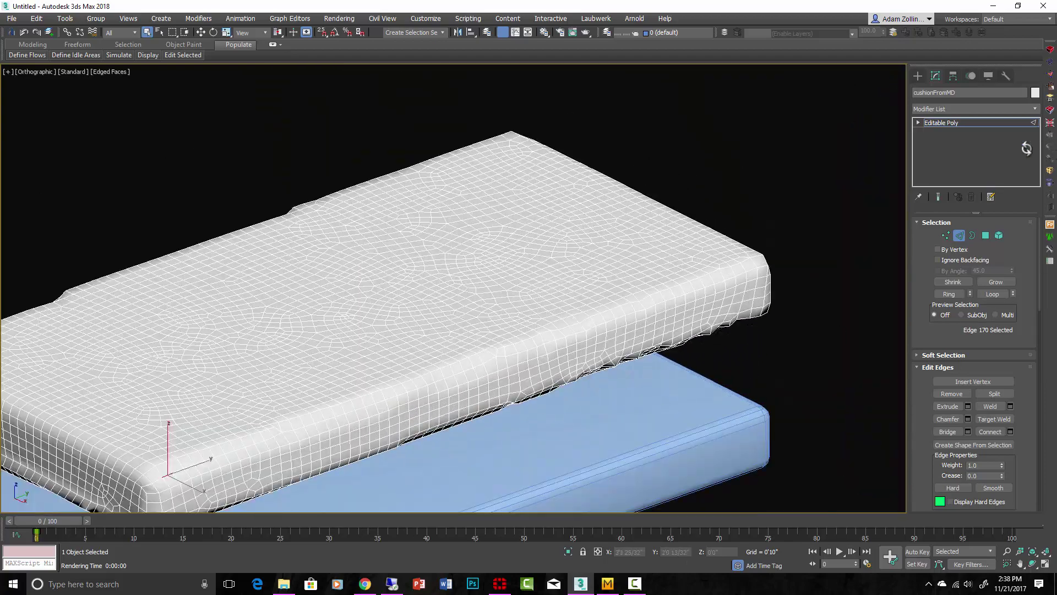
click(959, 236)
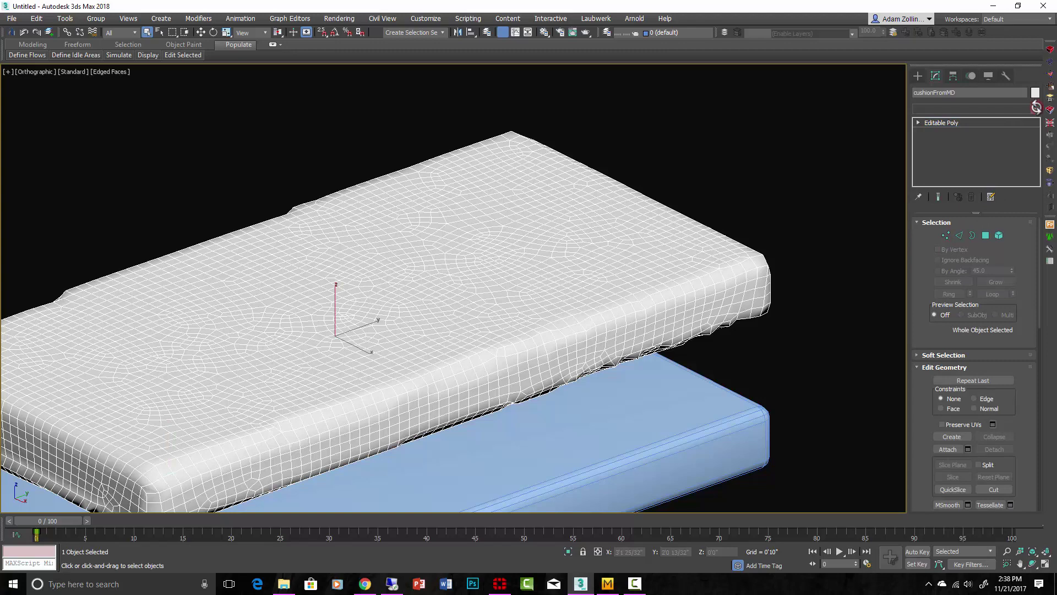
- Apply an Unwrap UVW modifier to the imported cushion and open its layout in the UV editor
click(1034, 108)
scroll(976, 465, down, 15)
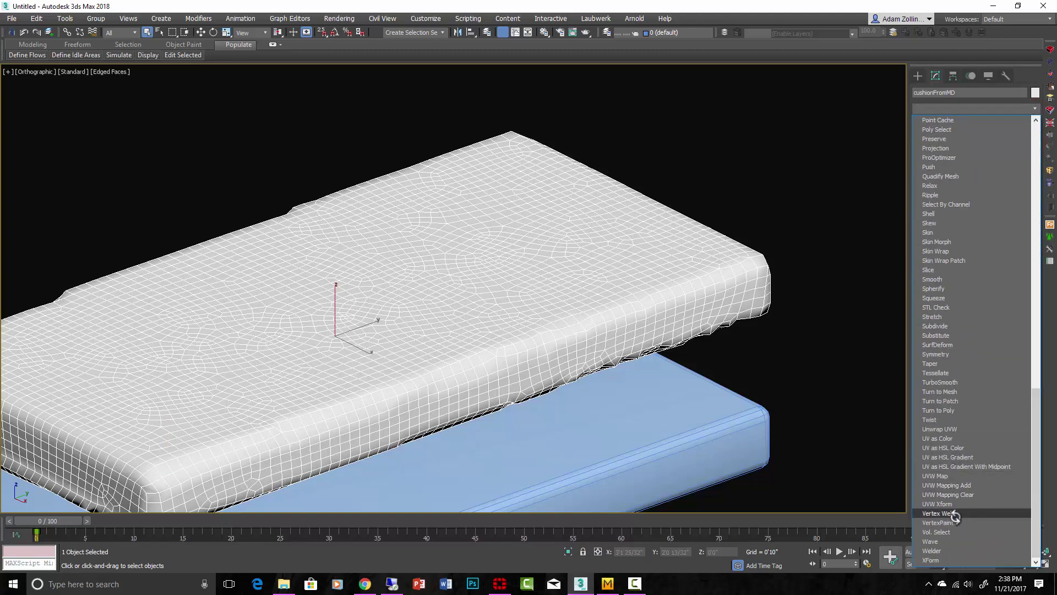
click(940, 429)
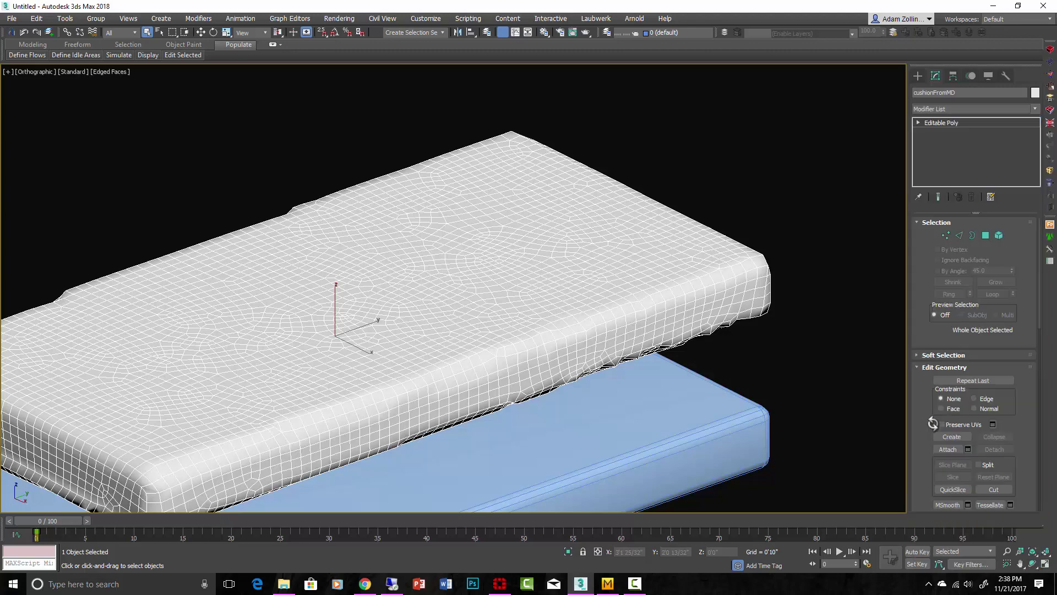
scroll(986, 421, down, 2)
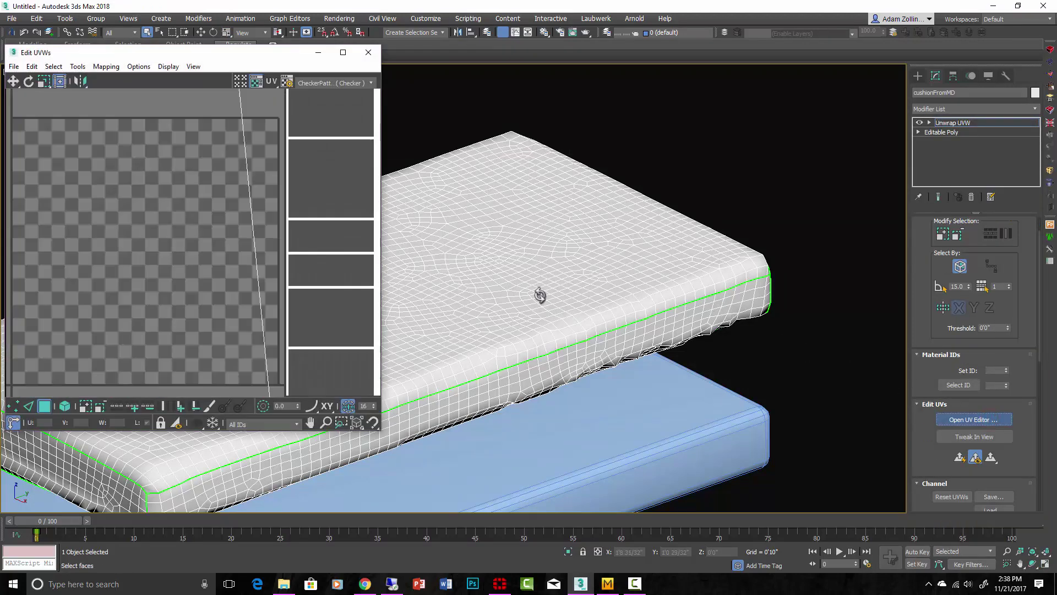
scroll(244, 273, down, 8)
scroll(247, 274, up, 4)
middle_drag(260, 290, 210, 230)
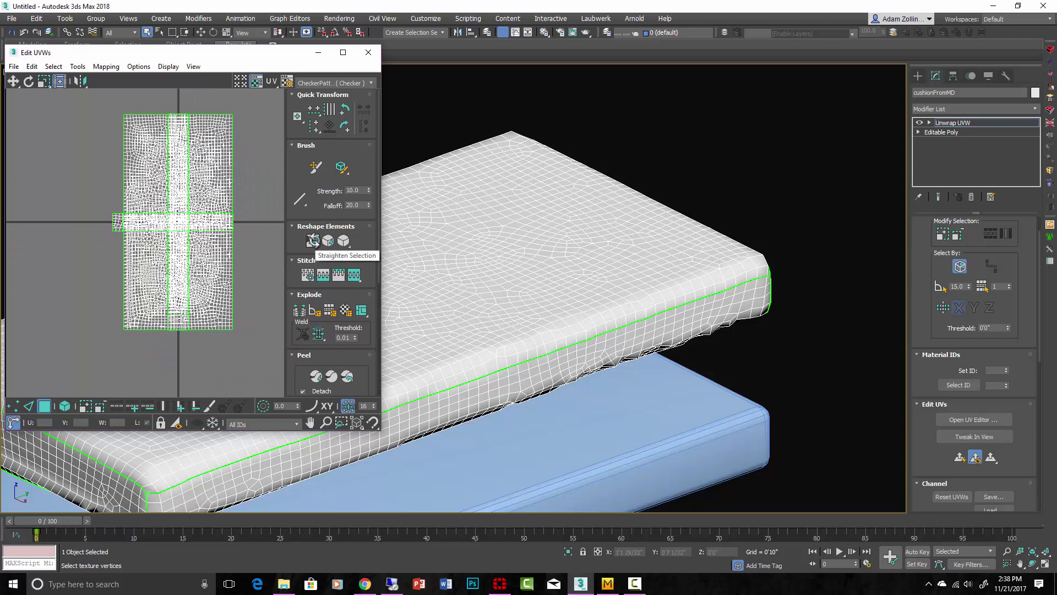
- Select all UV faces and pack them with Pack Custom, with Rescale on and 0.02 padding
scroll(331, 285, down, 5)
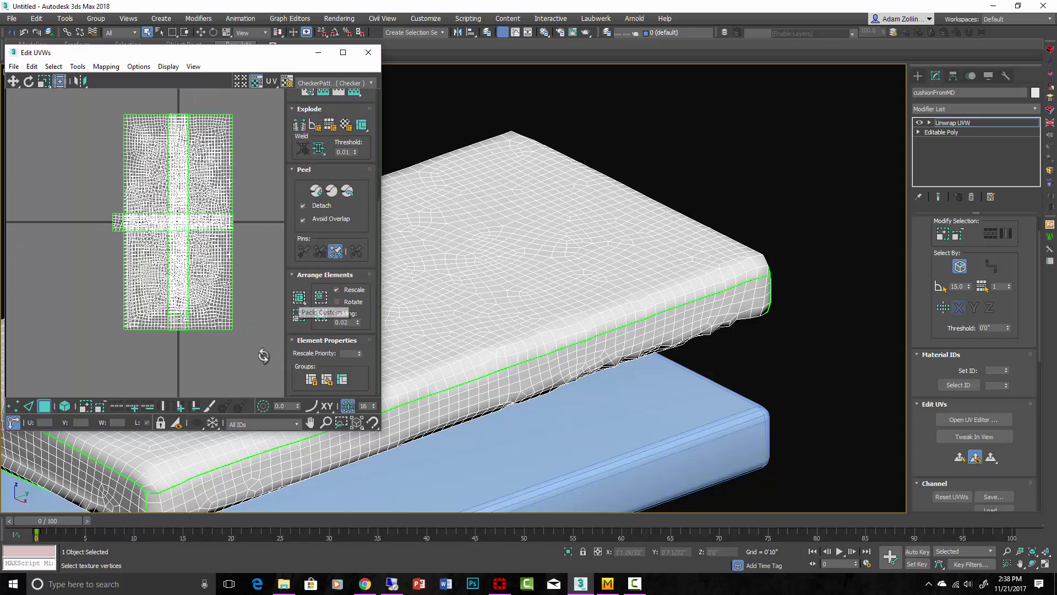
drag(264, 356, 83, 106)
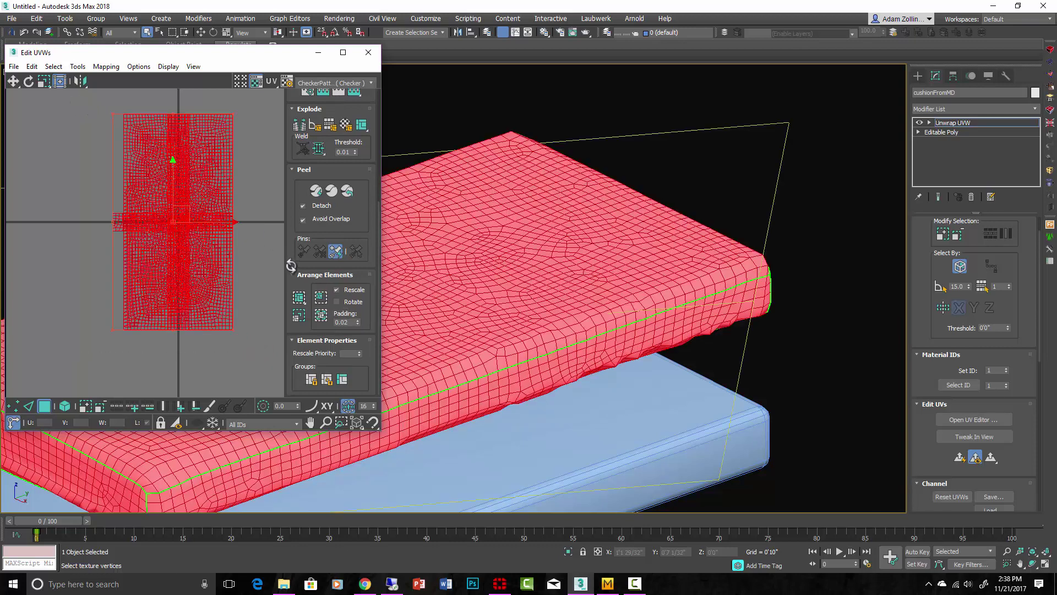
click(299, 295)
scroll(171, 226, up, 3)
scroll(179, 226, down, 3)
scroll(195, 232, up, 5)
scroll(162, 238, up, 8)
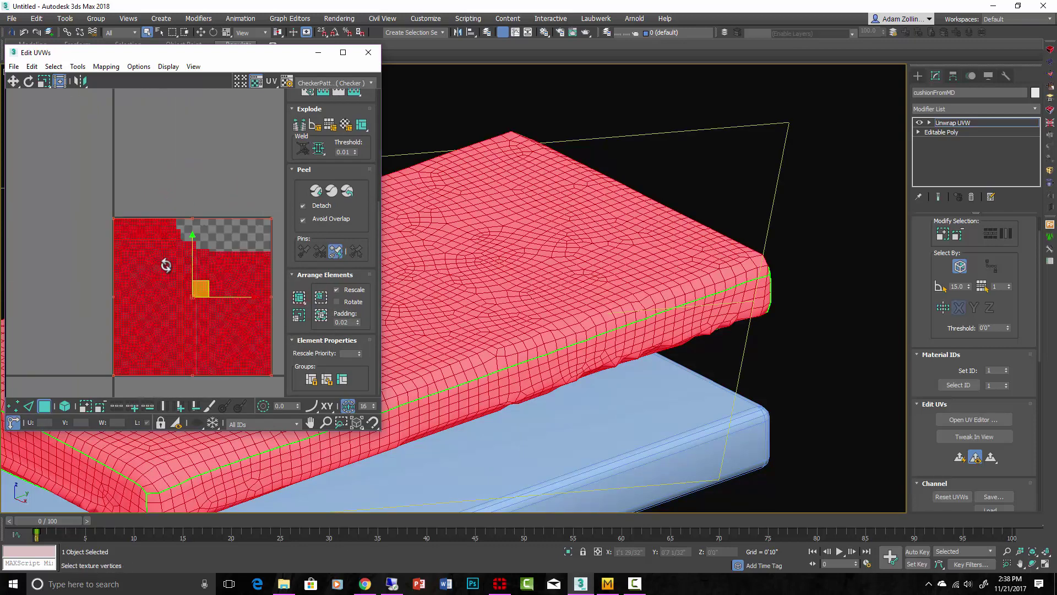
- Examine the packed UV islands of the cushion panels and close the UV editor
click(212, 182)
scroll(202, 207, up, 2)
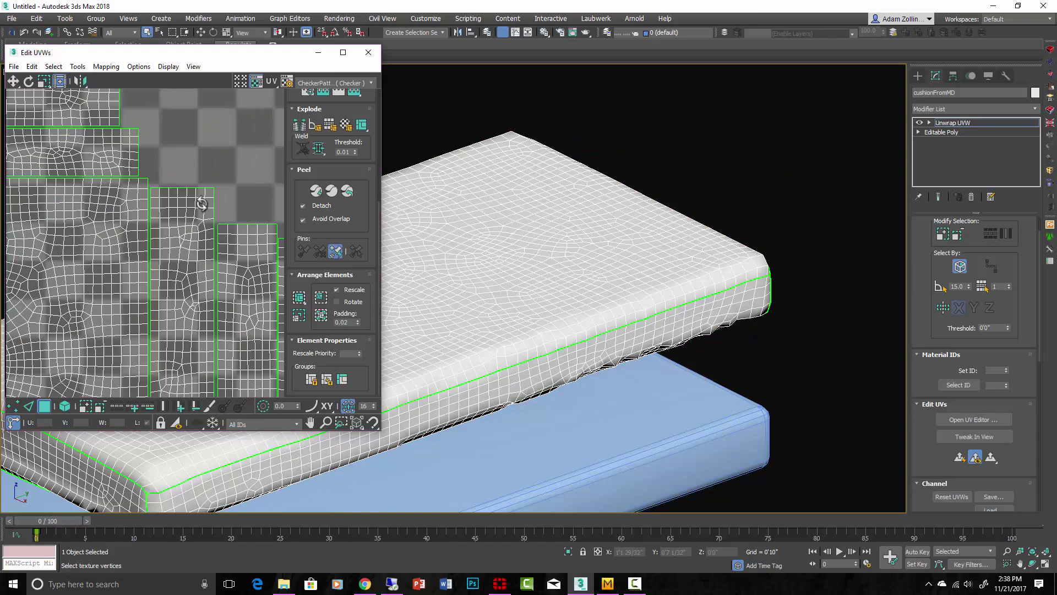
scroll(225, 185, down, 5)
scroll(246, 272, up, 2)
middle_drag(248, 285, 196, 284)
scroll(242, 216, up, 3)
scroll(246, 218, down, 2)
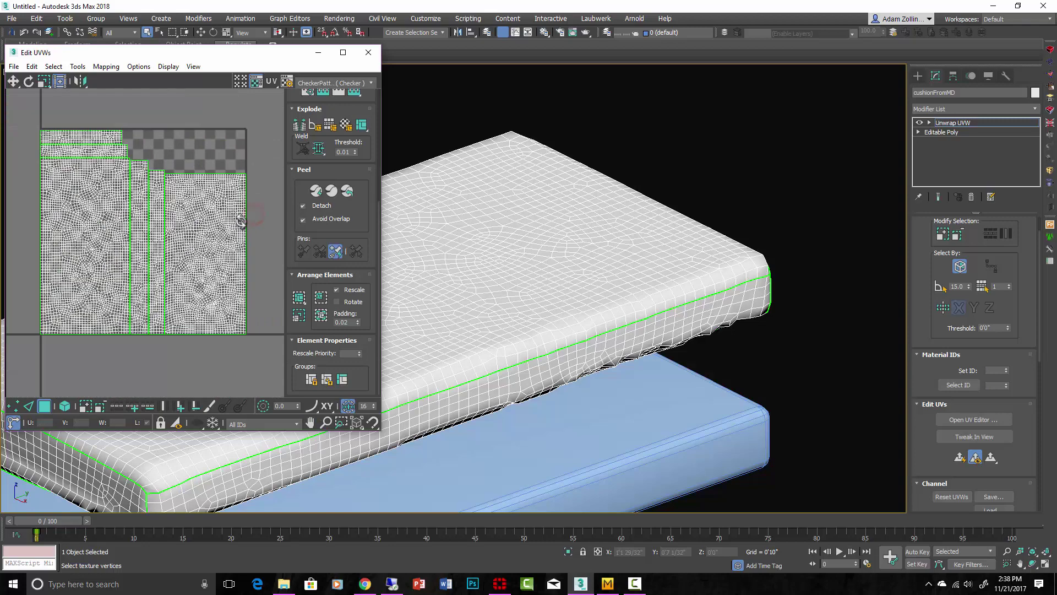
click(369, 52)
- Add a TurboSmooth modifier with 1 iteration above the cushion's Unwrap UVW
scroll(629, 174, down, 2)
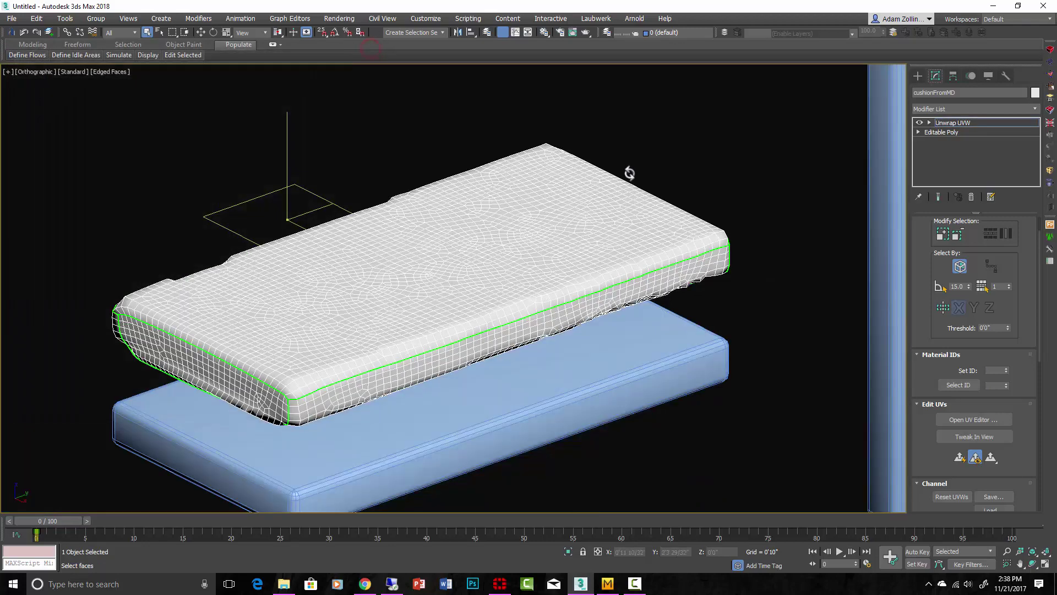
scroll(617, 248, down, 5)
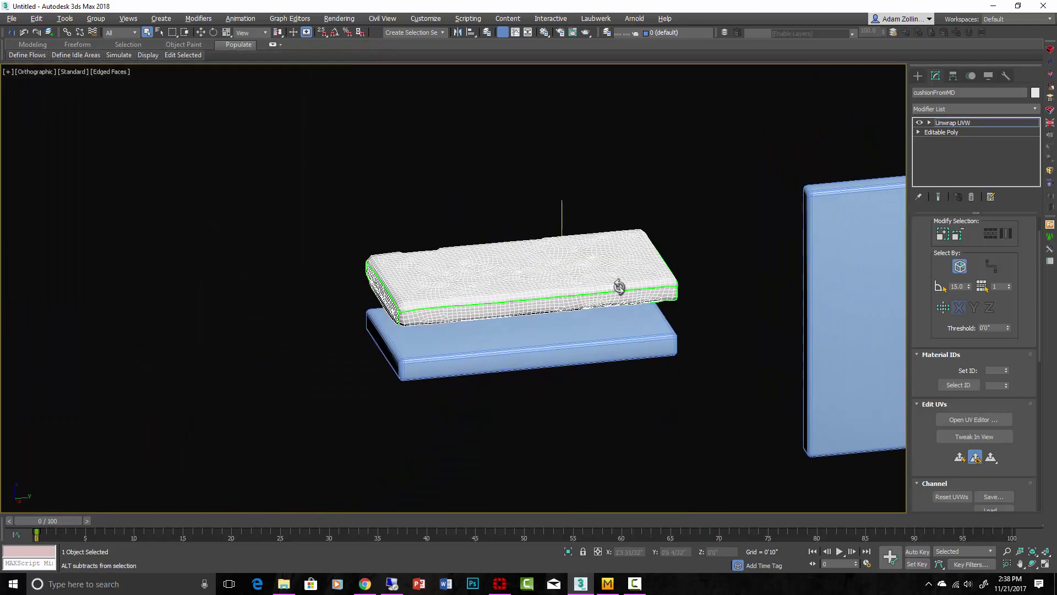
scroll(640, 282, up, 3)
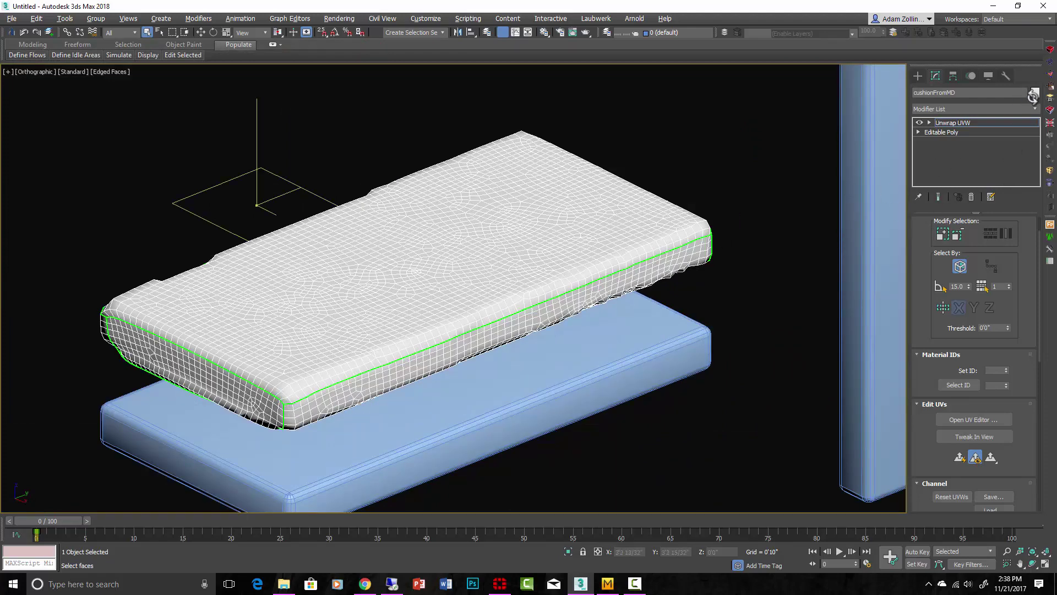
click(1034, 108)
scroll(1038, 385, down, 10)
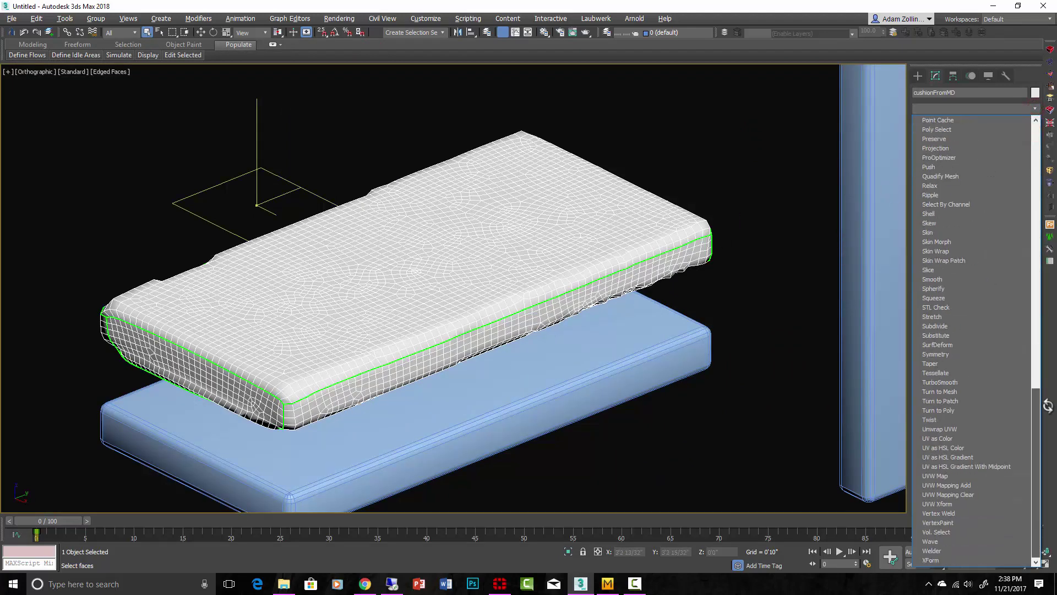
click(940, 382)
- Examine the smoothed cushion's side edges and overall shape with and without edged faces
scroll(677, 260, up, 5)
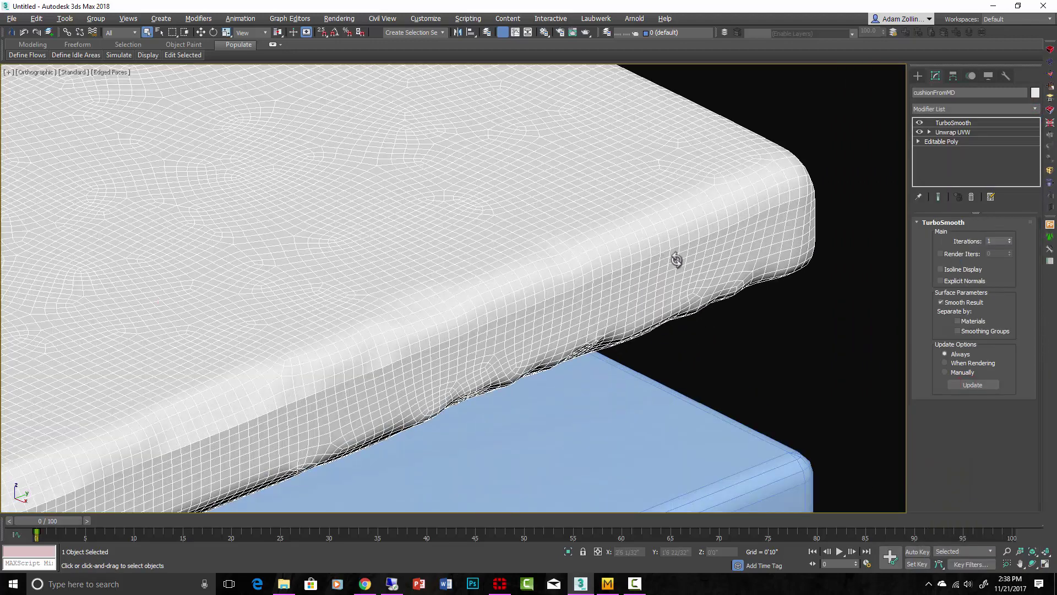
key(F4)
scroll(677, 260, down, 6)
alt+middle_drag(677, 260, 1049, 261)
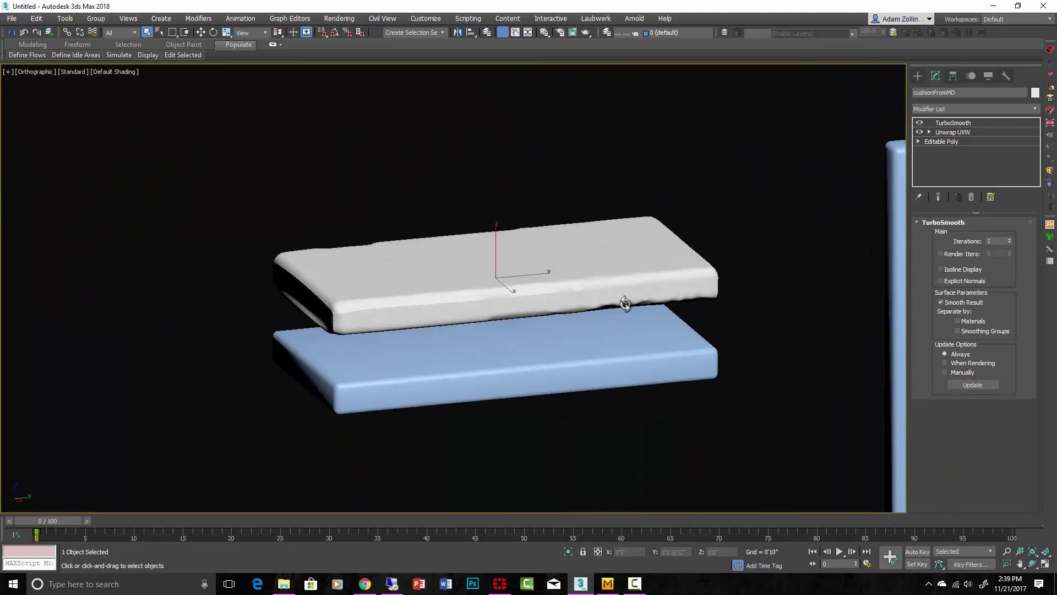
alt+middle_drag(628, 304, 673, 301)
key(F4)
scroll(679, 276, up, 5)
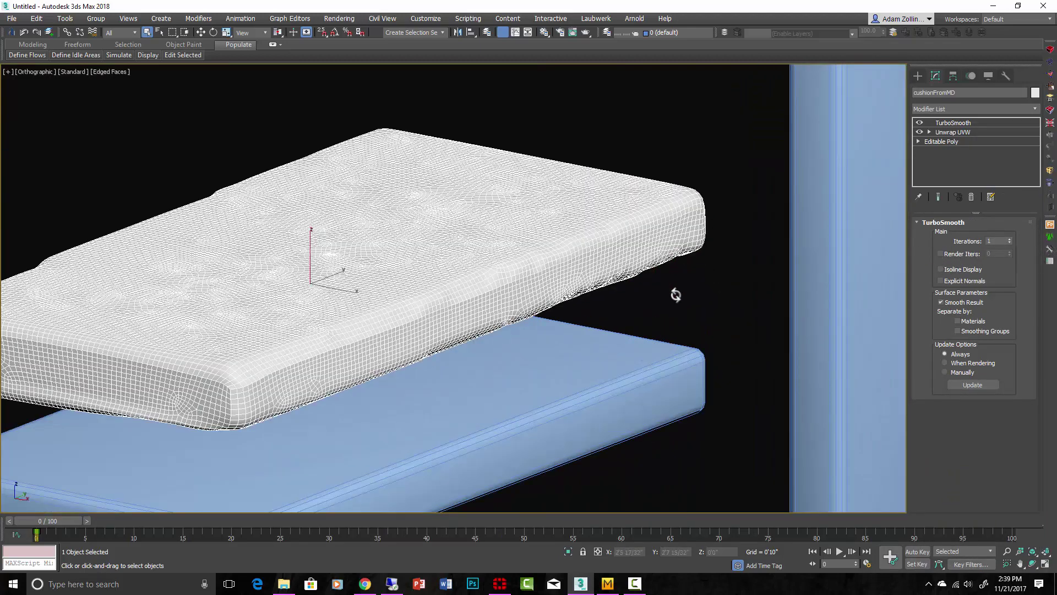
scroll(685, 431, down, 3)
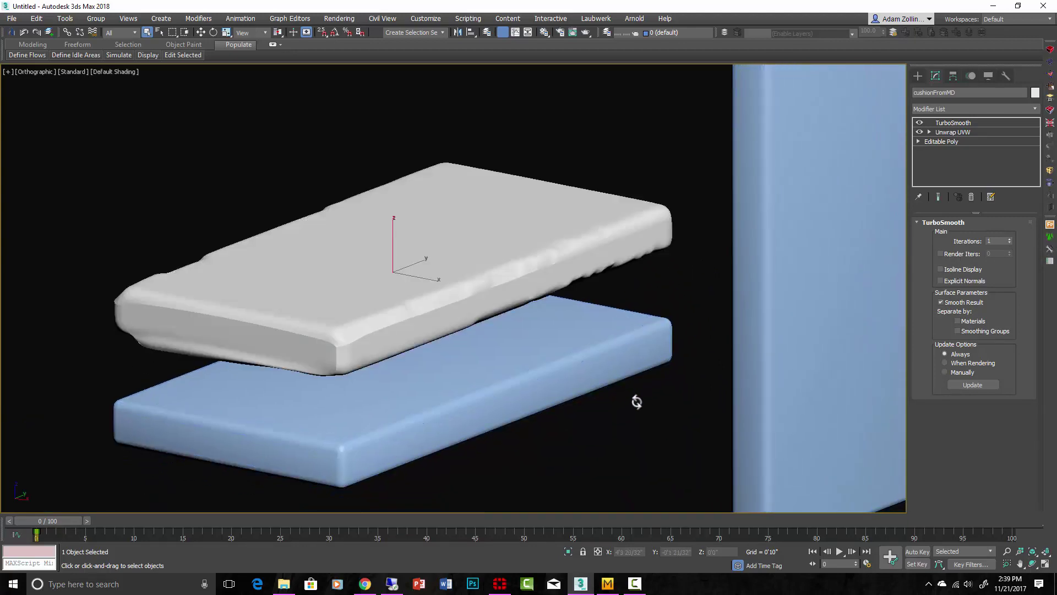
- Compare the smoothed cushion with the chamfered box beneath it from several angles
click(561, 376)
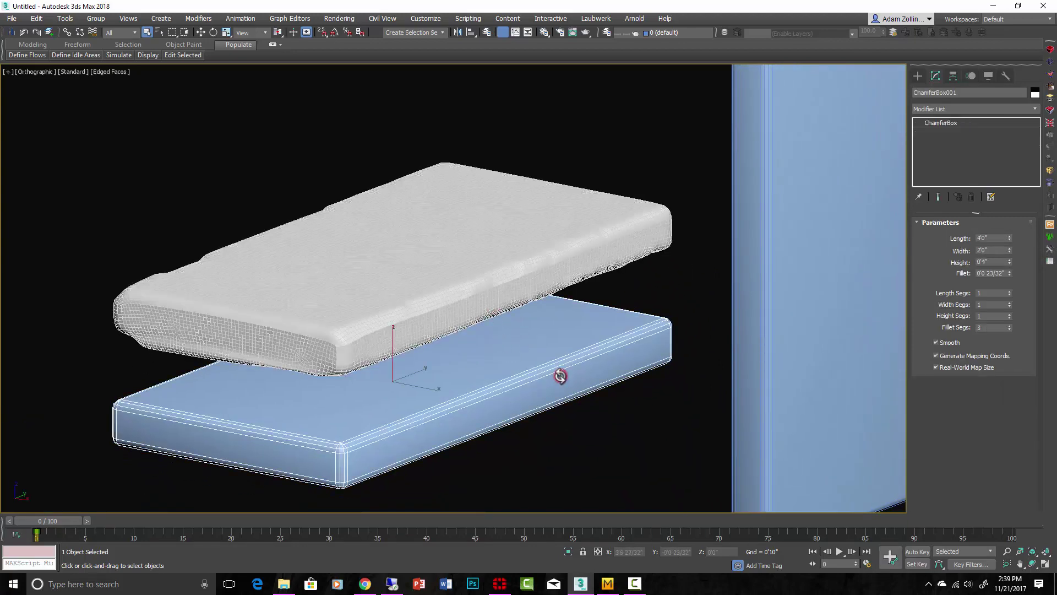
click(550, 287)
scroll(551, 284, up, 5)
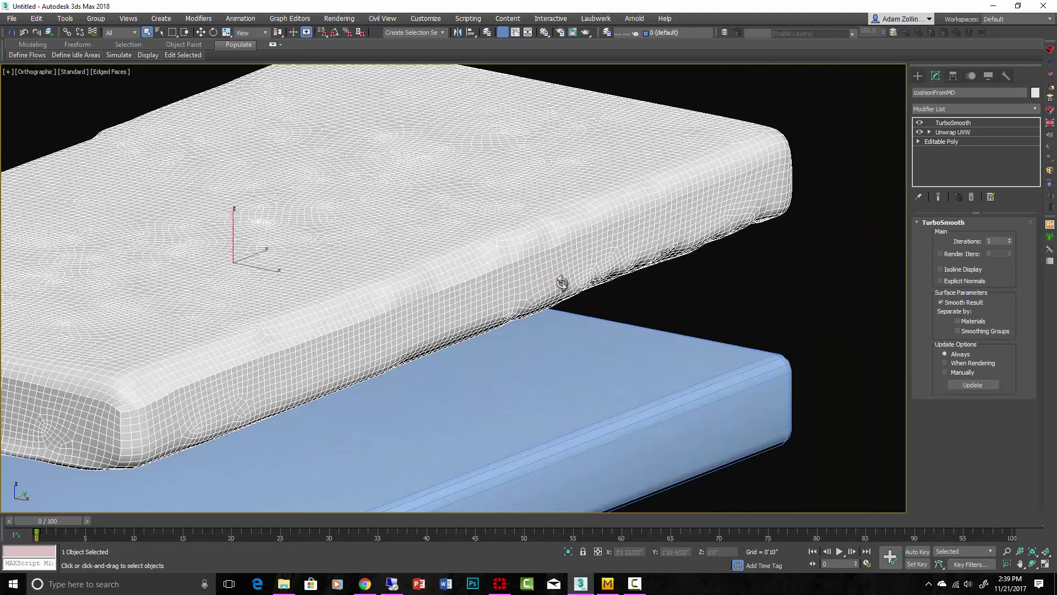
key(F4)
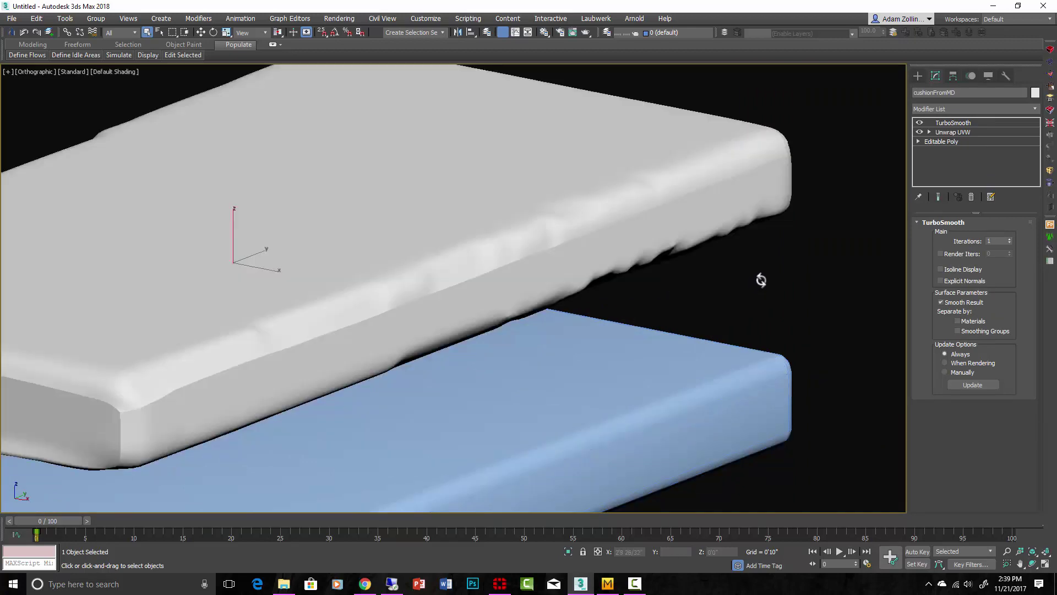
scroll(651, 267, down, 4)
alt+middle_drag(661, 284, 635, 287)
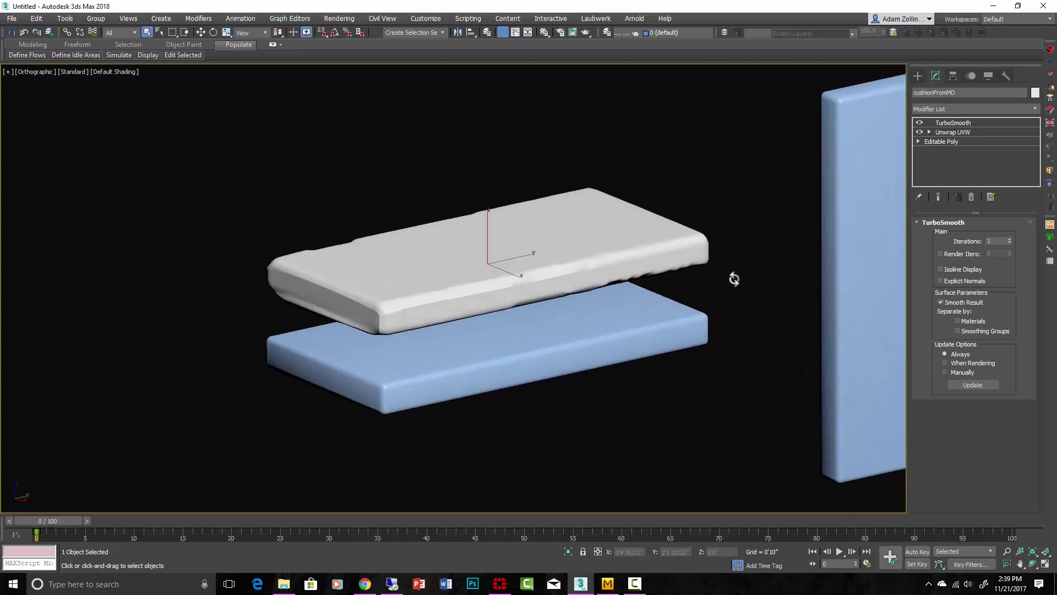
alt+middle_drag(735, 279, 577, 330)
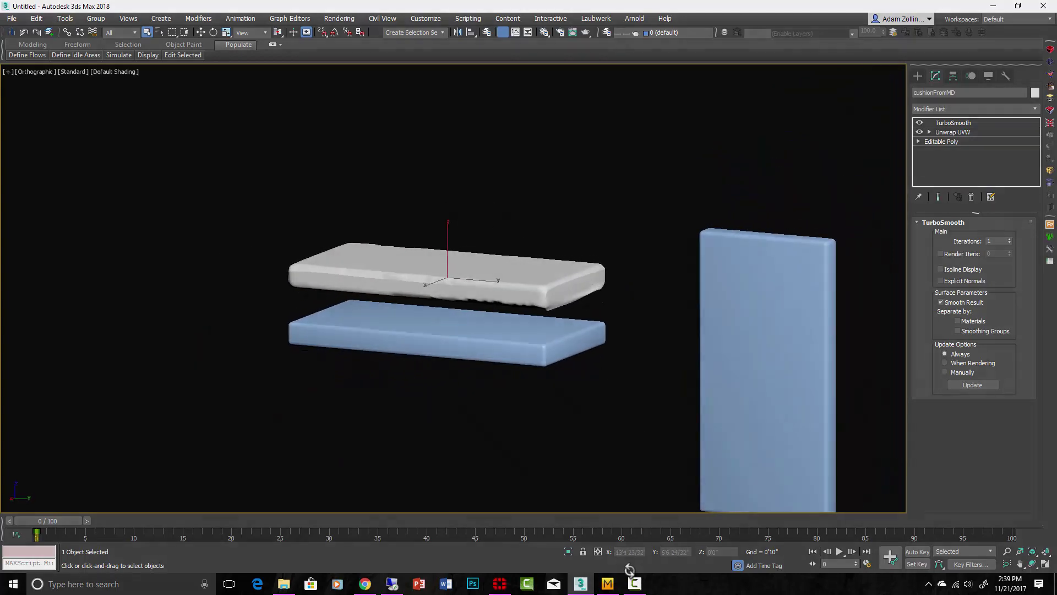